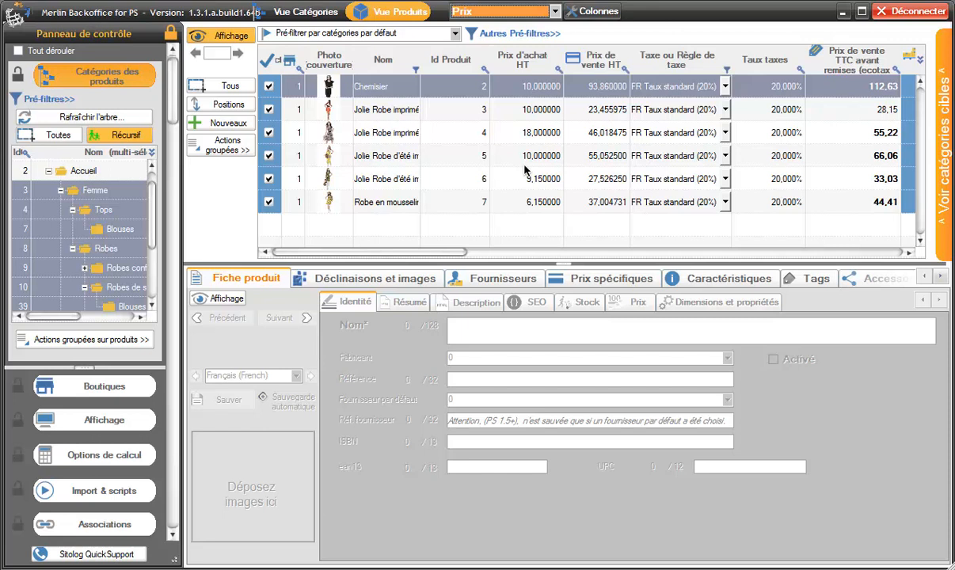
click(233, 142)
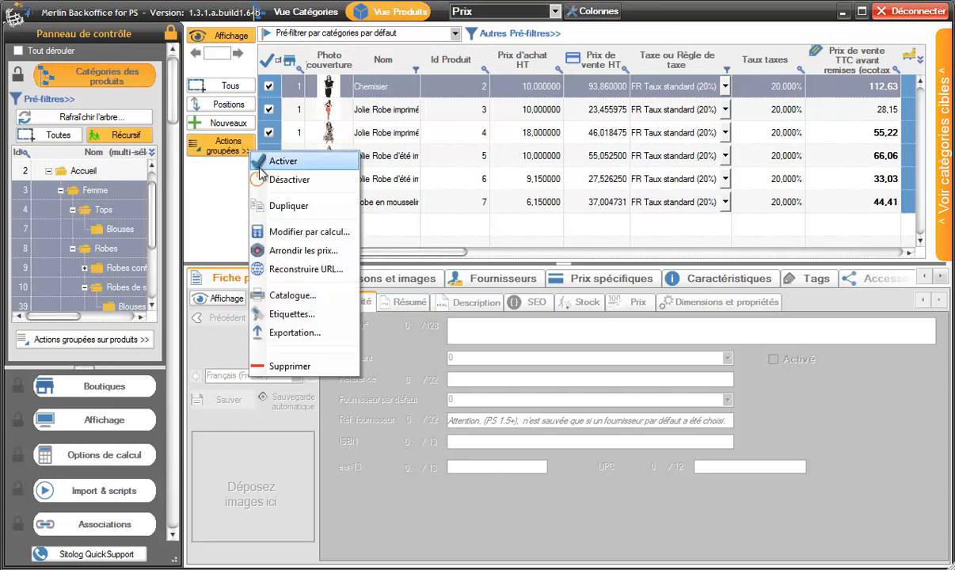
click(283, 226)
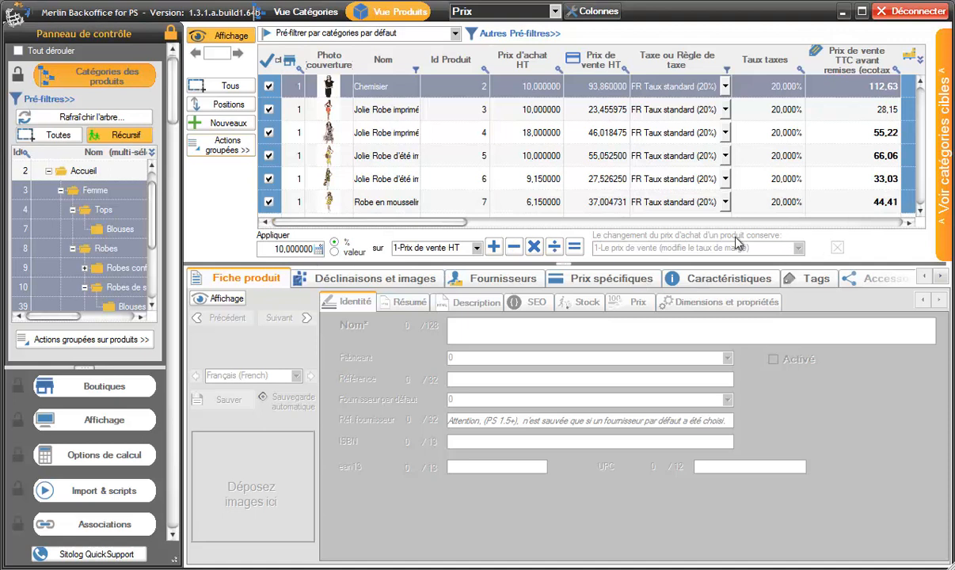
click(837, 249)
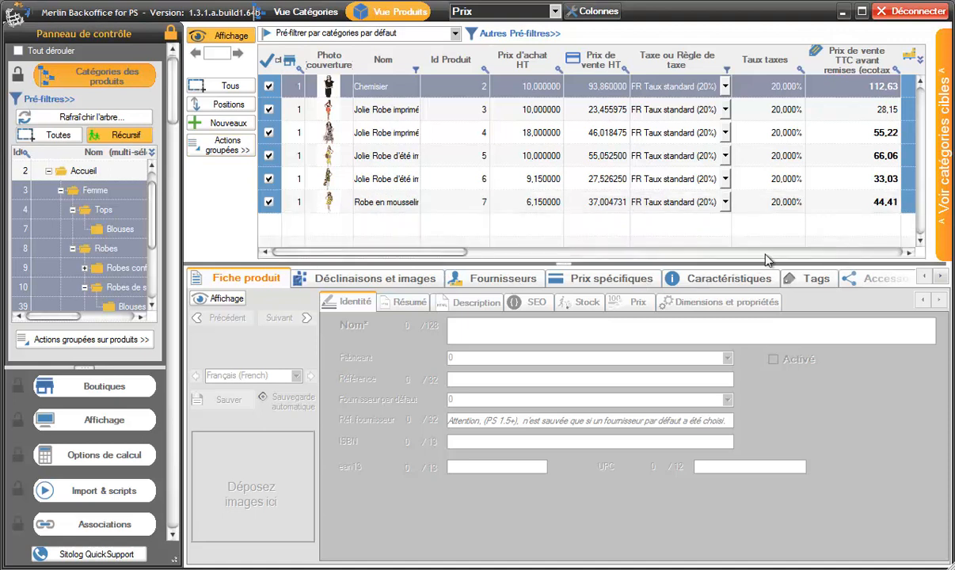
click(112, 457)
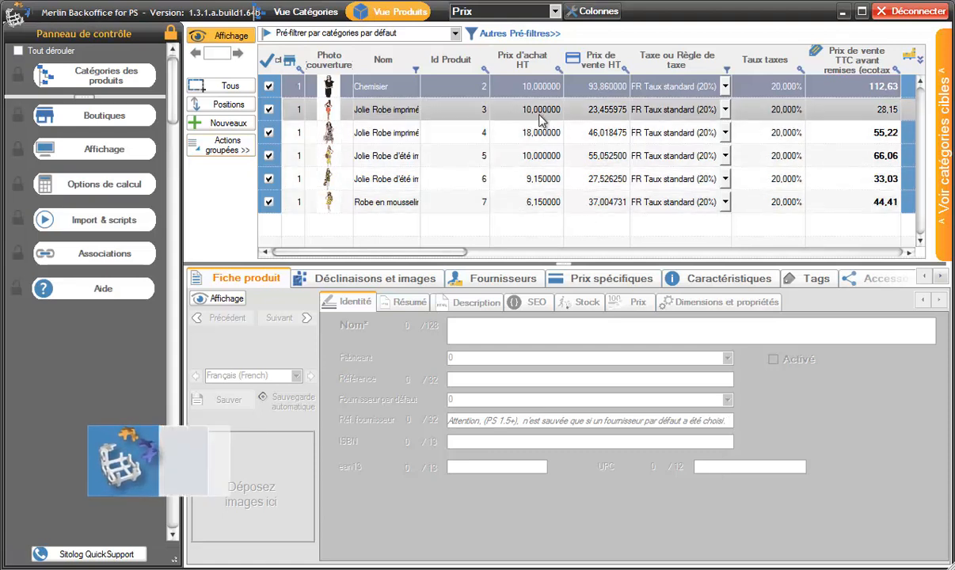
Step: Set the purchase price excluding tax (Prix d'achat HT) of product 3 to 12
click(511, 103)
click(509, 106)
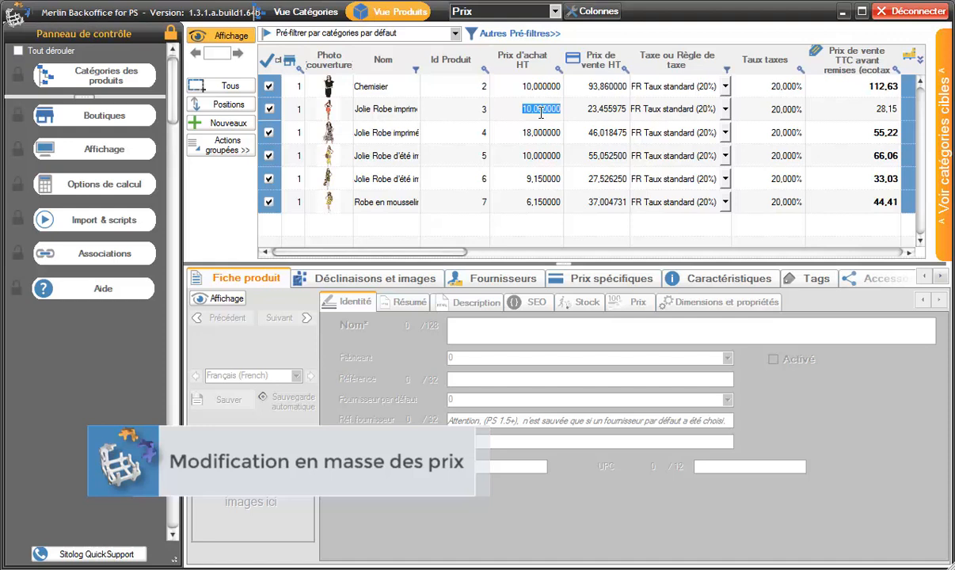
text(12)
click(519, 131)
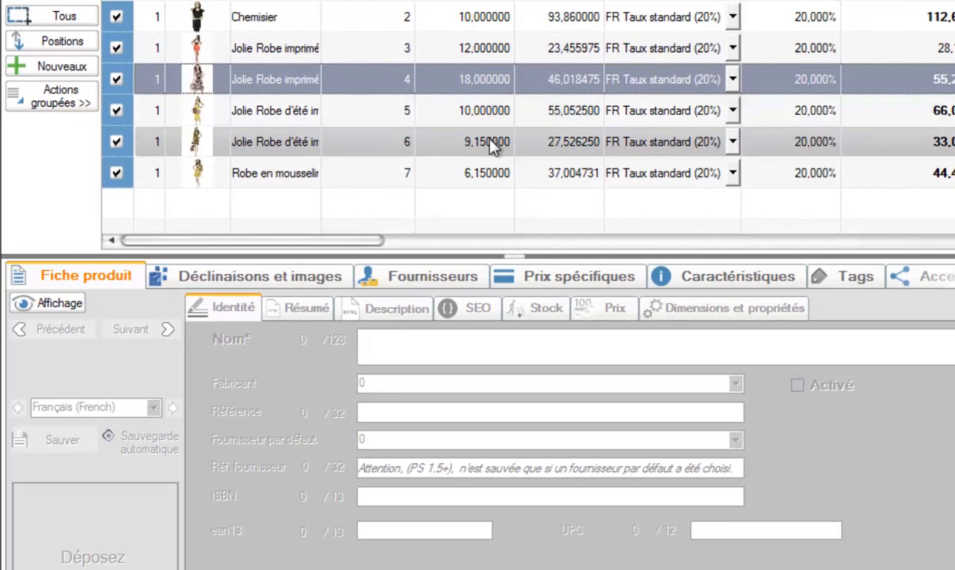
Step: Select products 6 and 3 and apply product 6's purchase price of 9.15 to all selected rows
click(491, 141)
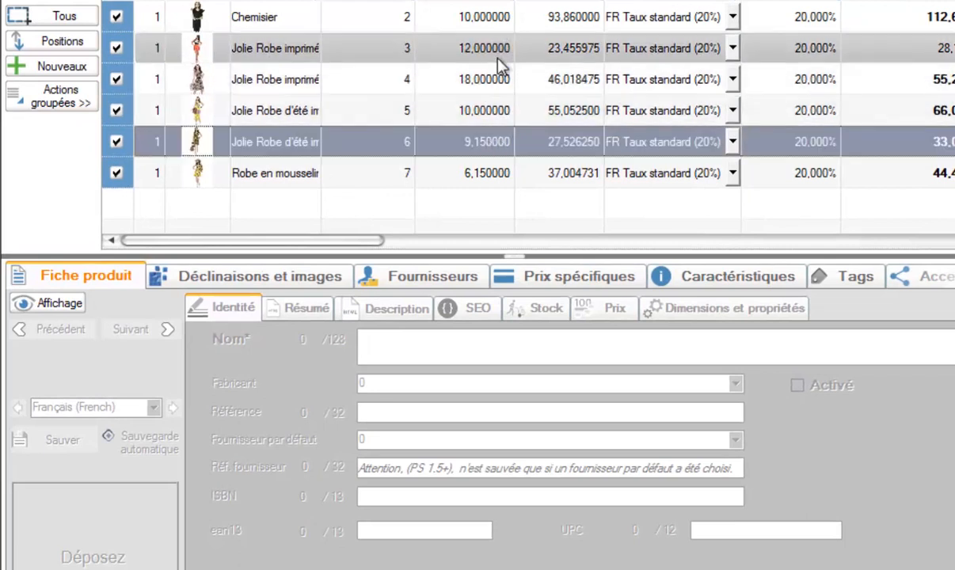
ctrl+click(494, 47)
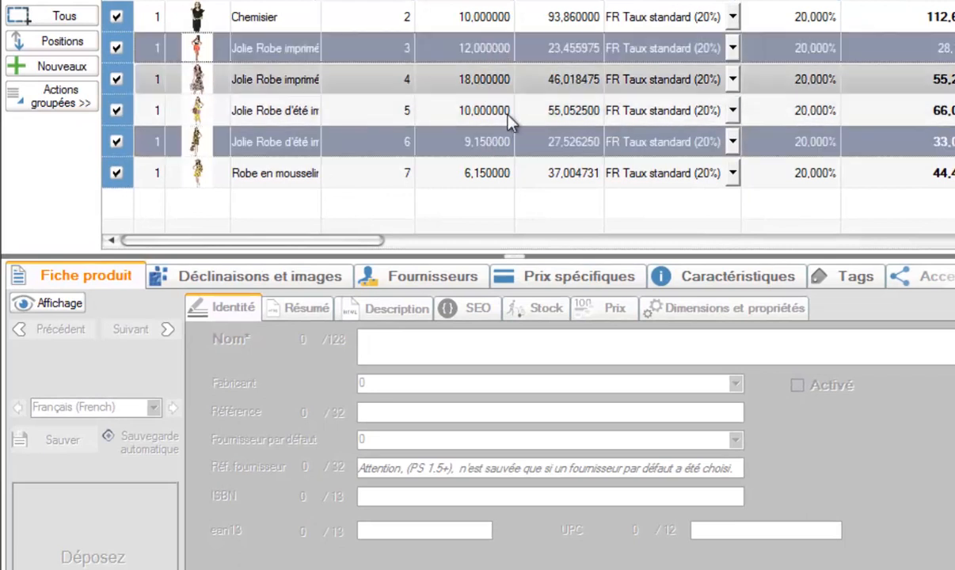
right_click(491, 145)
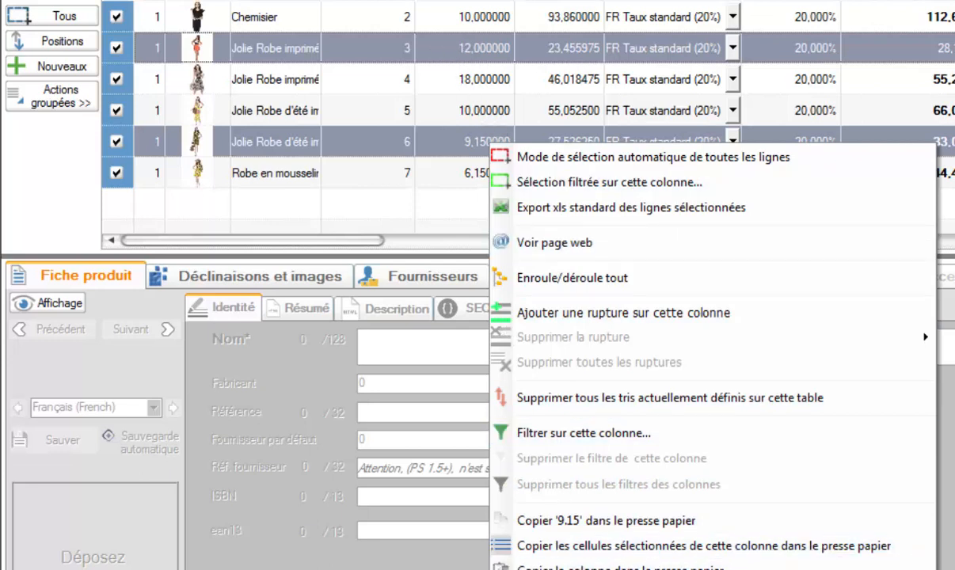
click(602, 568)
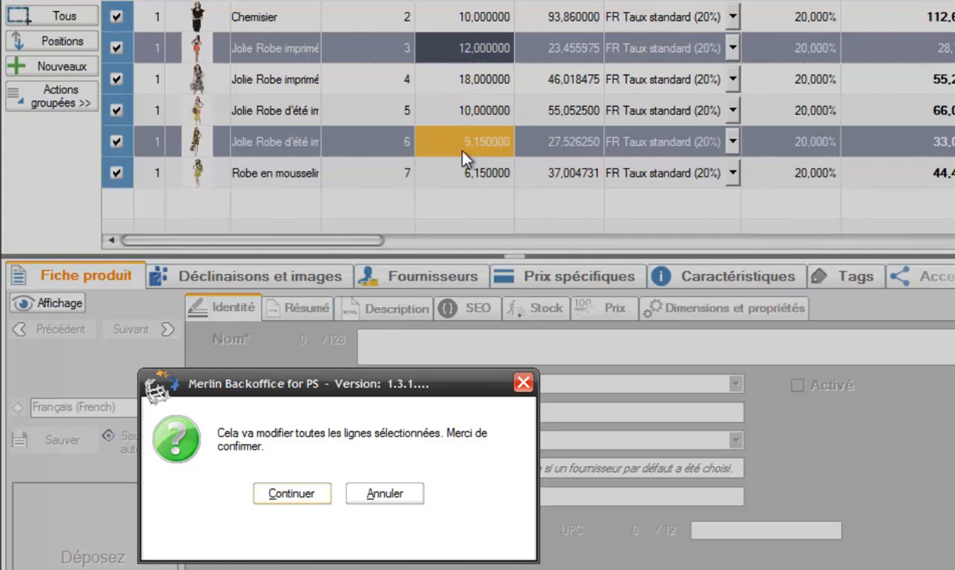
click(291, 493)
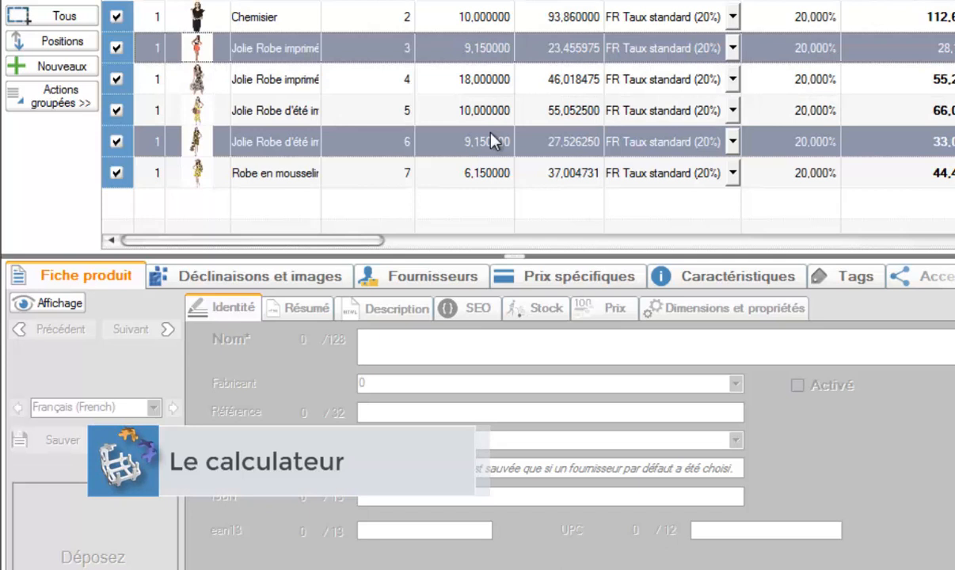
Step: Add product 4 to the selection and set up a calculated modification of 10 % on 3-Prix d'achat (HT)
ctrl+click(478, 83)
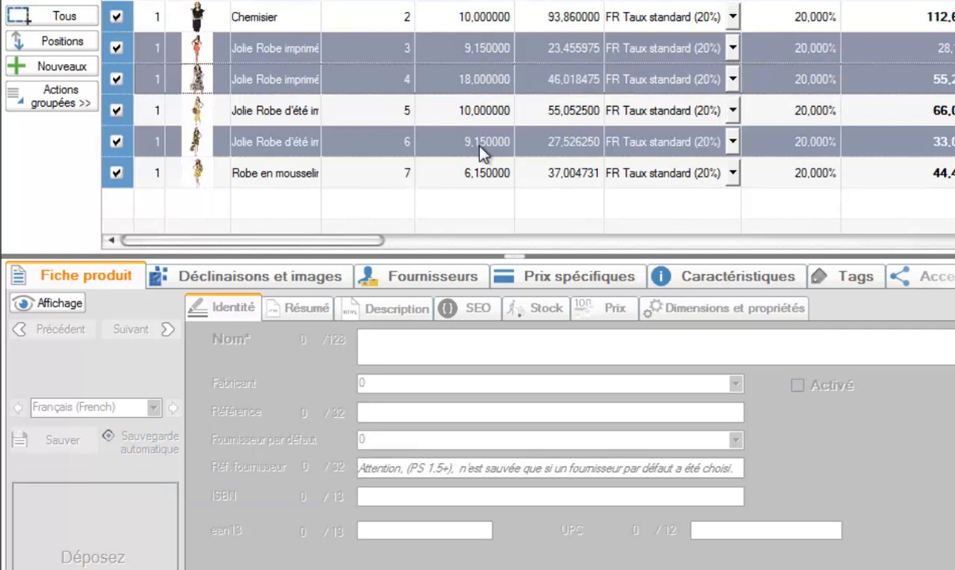
click(82, 103)
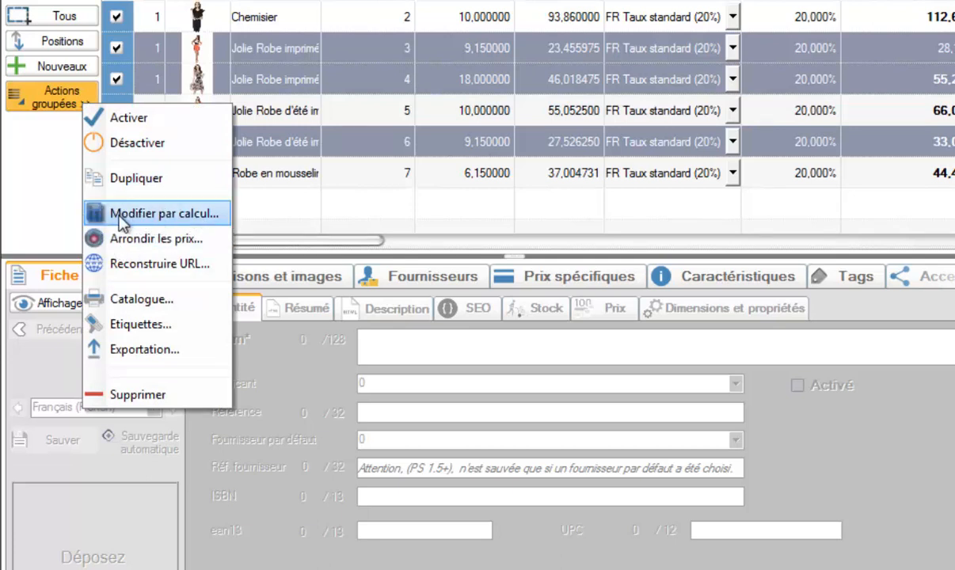
click(164, 215)
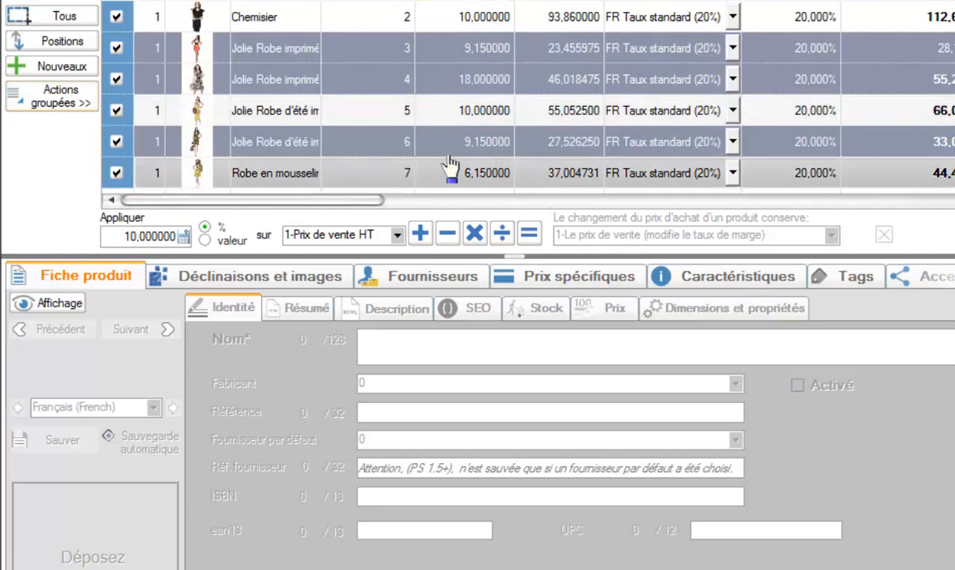
double_click(161, 235)
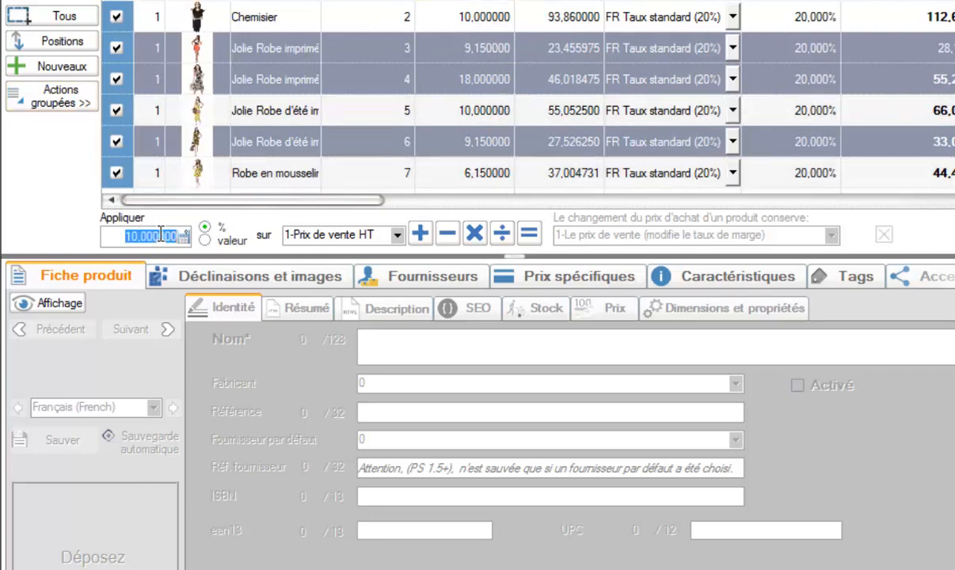
key(BackSpace)
text(10)
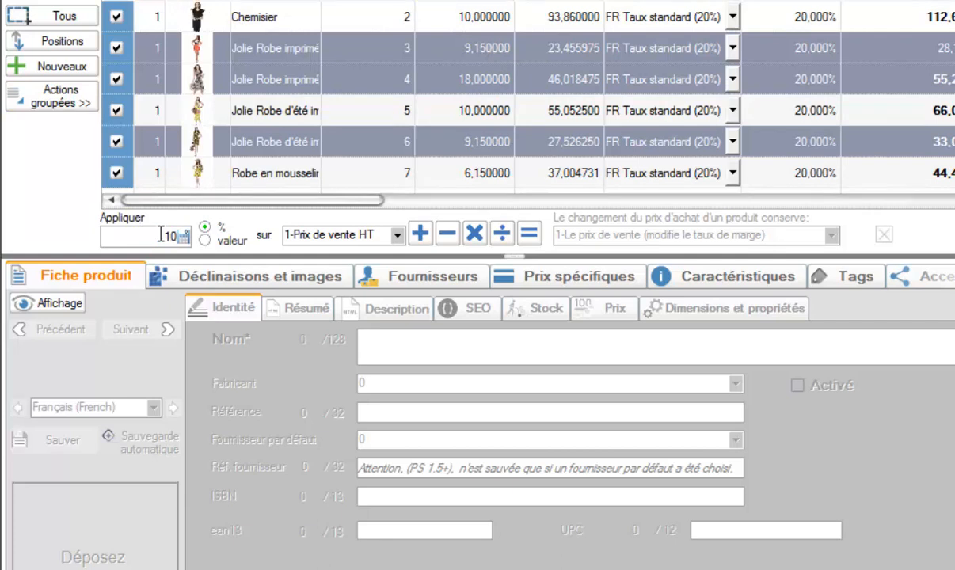
click(204, 240)
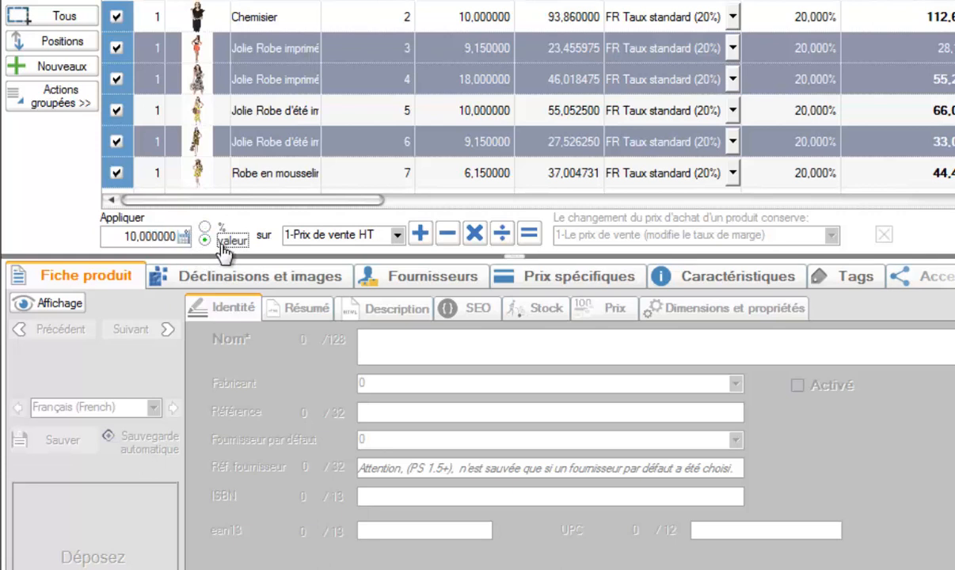
click(204, 227)
click(399, 236)
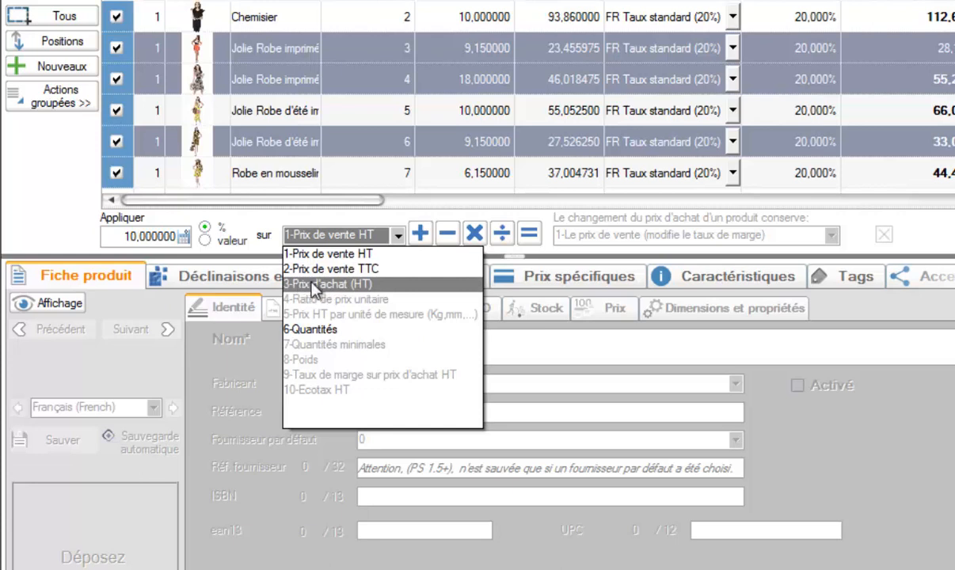
click(333, 293)
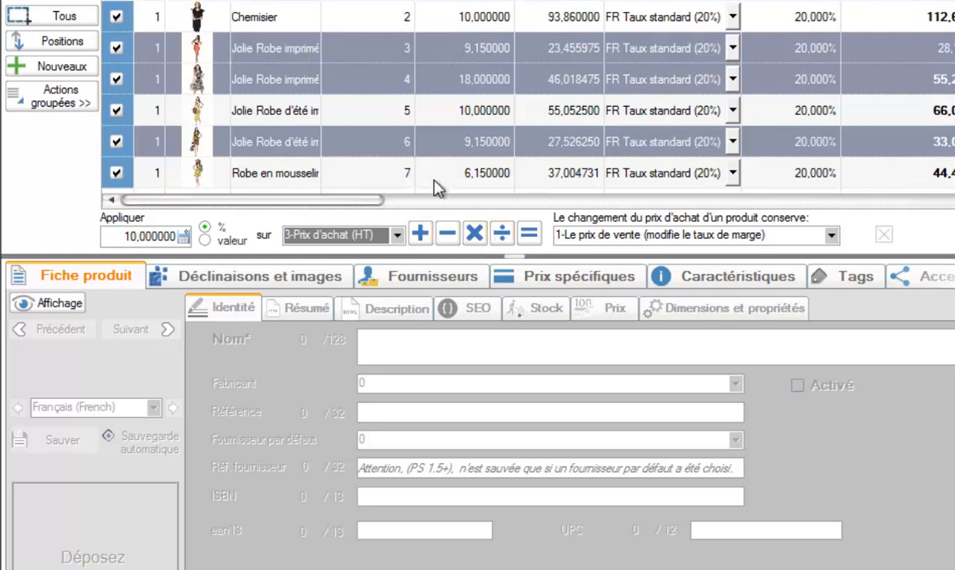
Step: Simulate adding 10 % to the selected purchase prices and subtracting 10 % from them, cancelling each simulation without saving
click(419, 235)
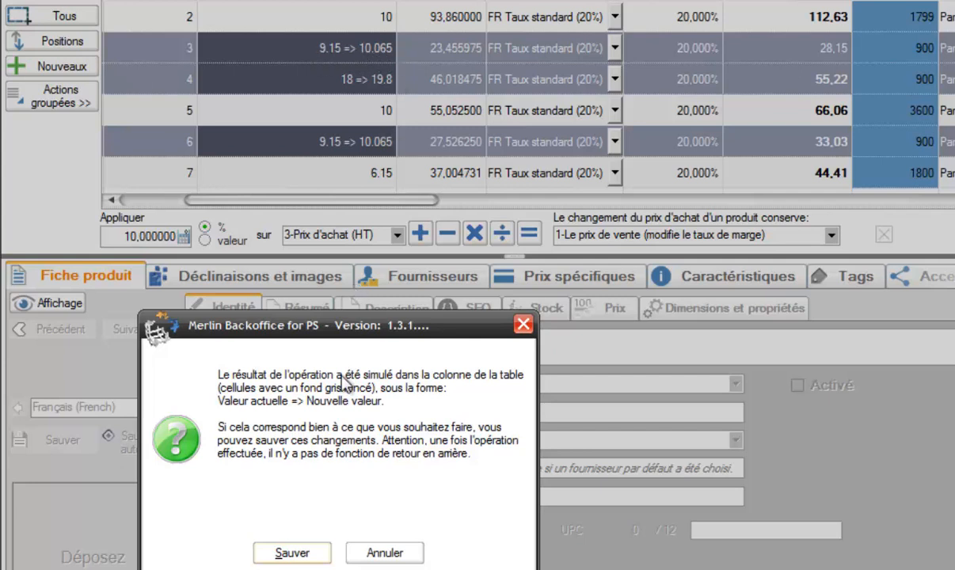
click(388, 554)
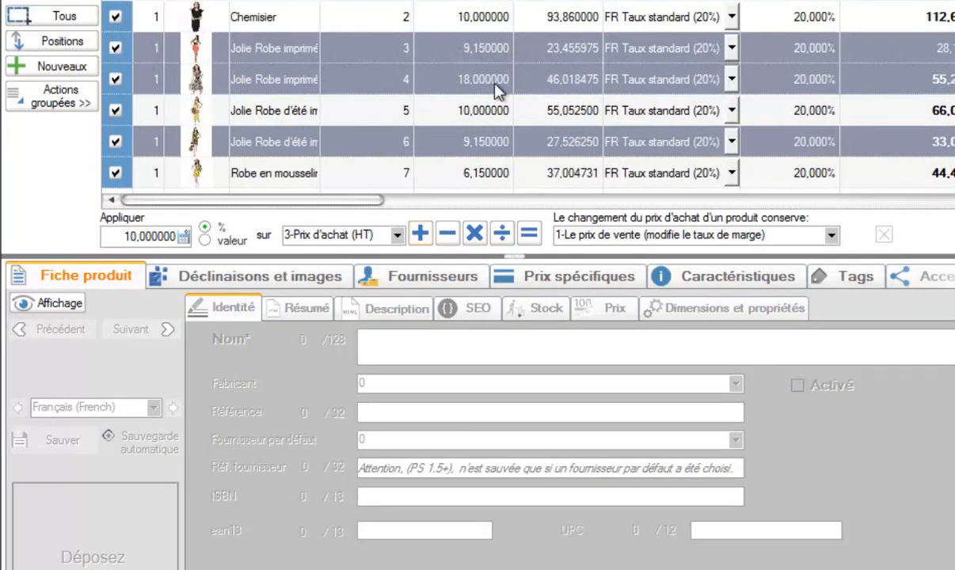
click(448, 235)
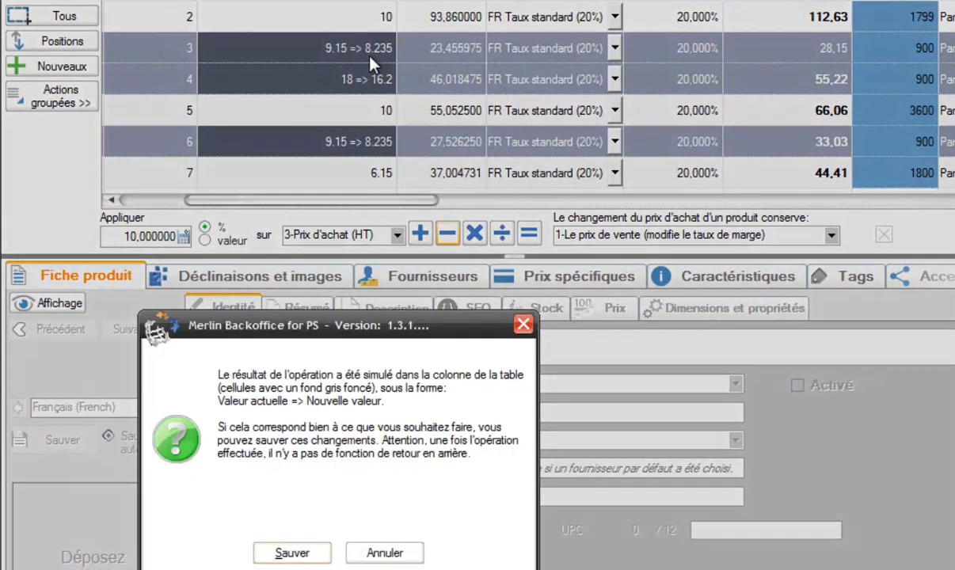
click(383, 552)
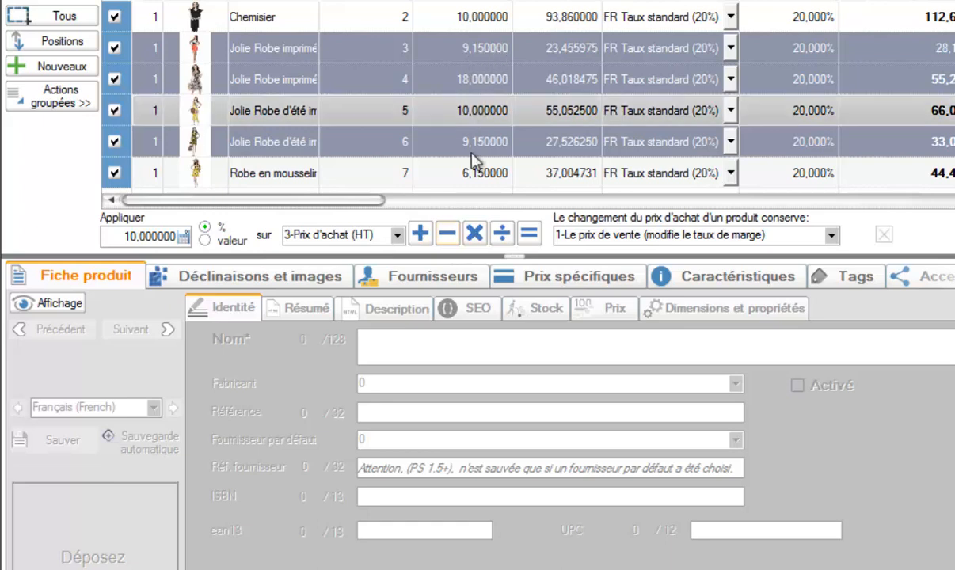
Step: Simulate multiplying the selected purchase prices by 10 % and setting them equal to 10 %, cancelling each simulation without saving
click(475, 235)
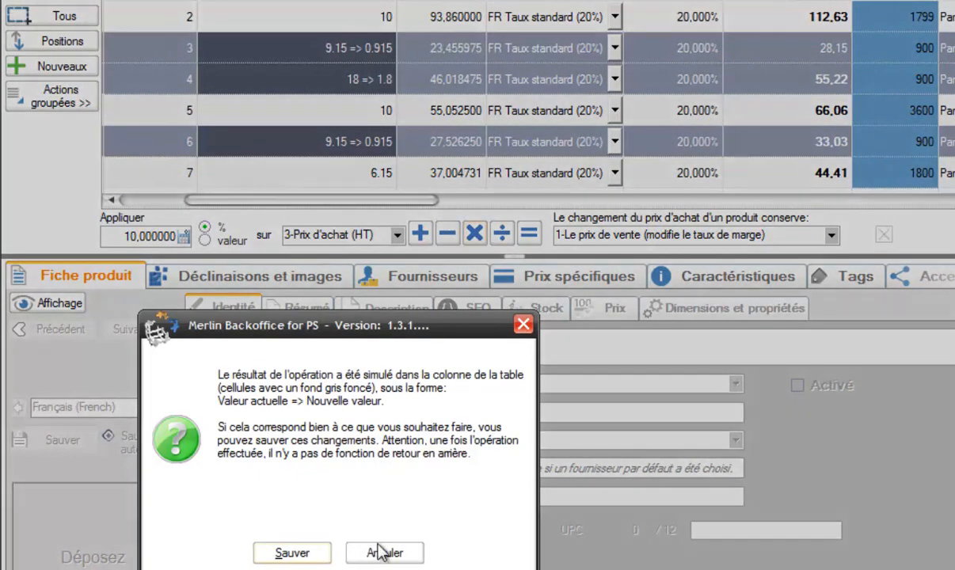
click(382, 553)
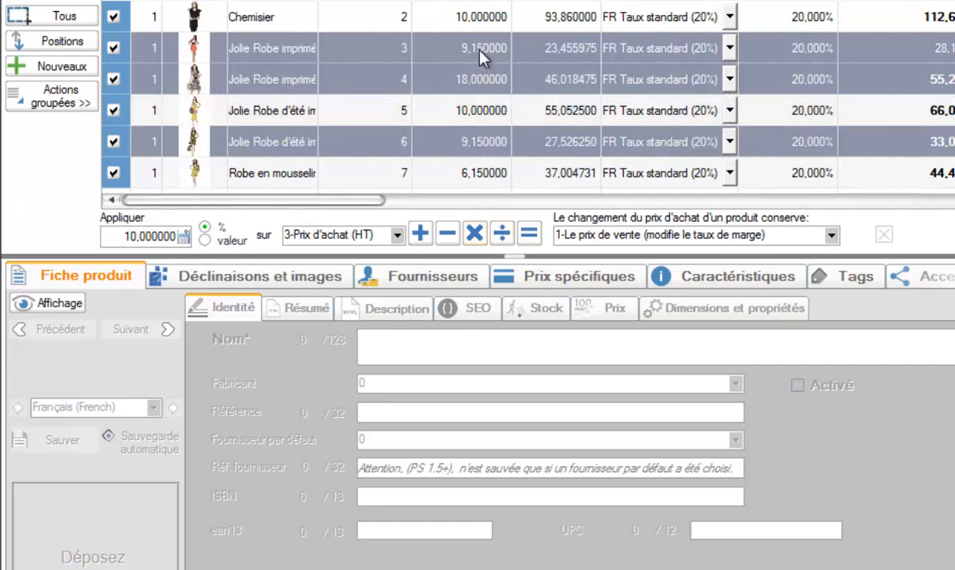
click(528, 234)
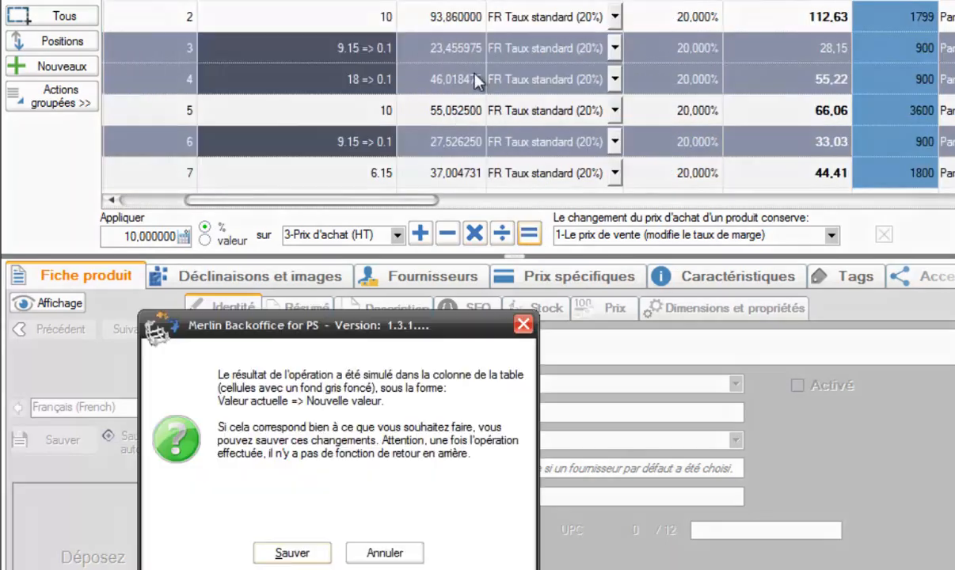
click(384, 552)
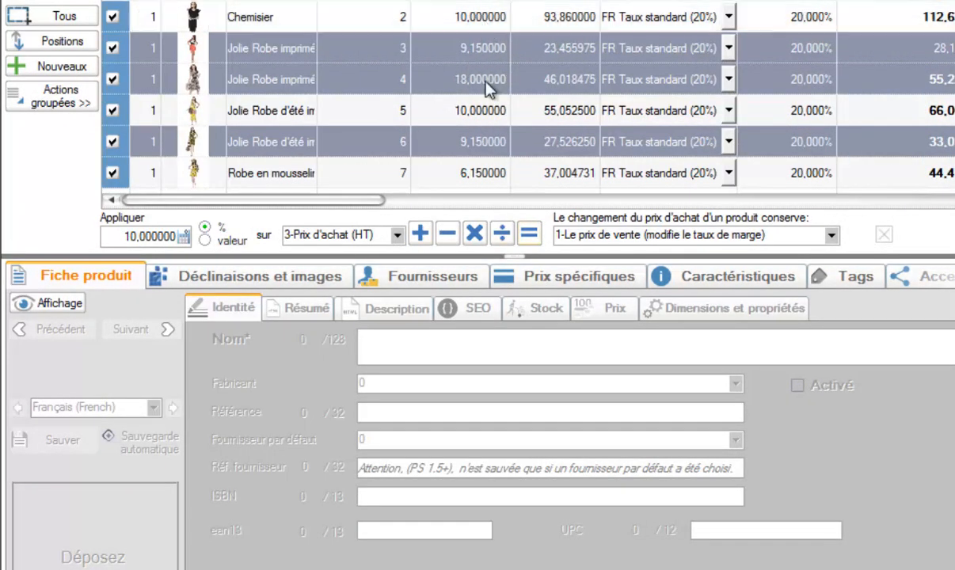
Step: Switch the calculation to a fixed value of 10 and simulate adding it to and subtracting it from the selected purchase prices, without saving
click(206, 239)
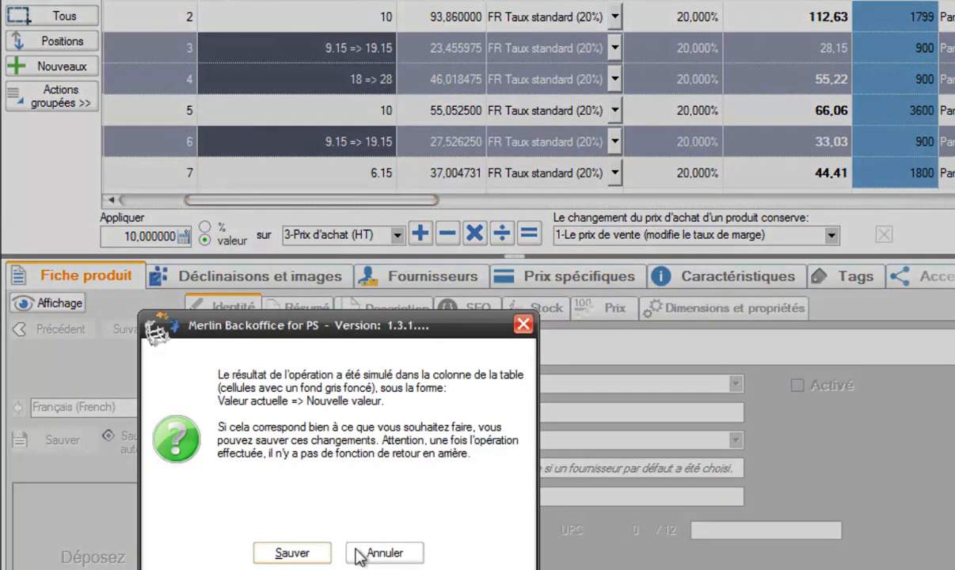
click(384, 554)
click(445, 238)
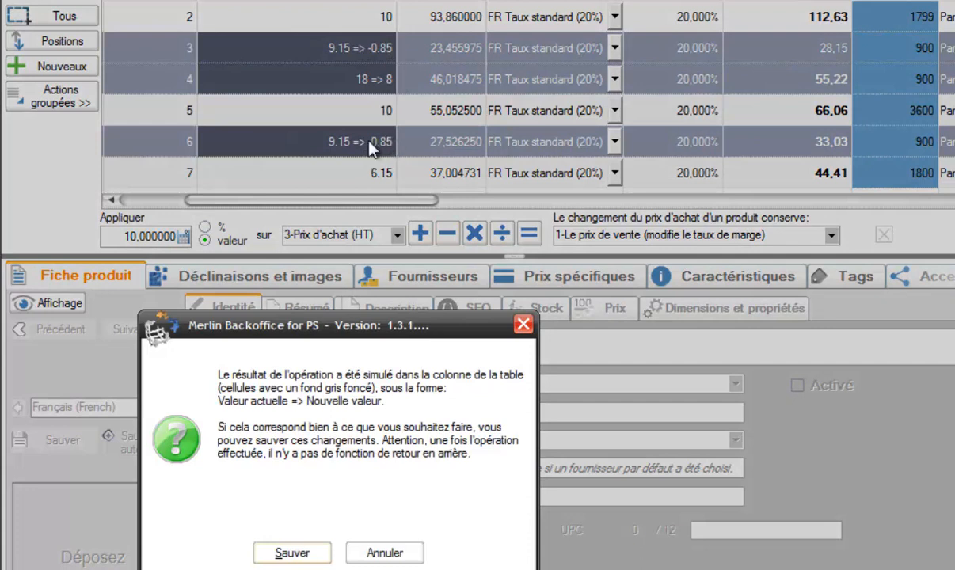
click(383, 554)
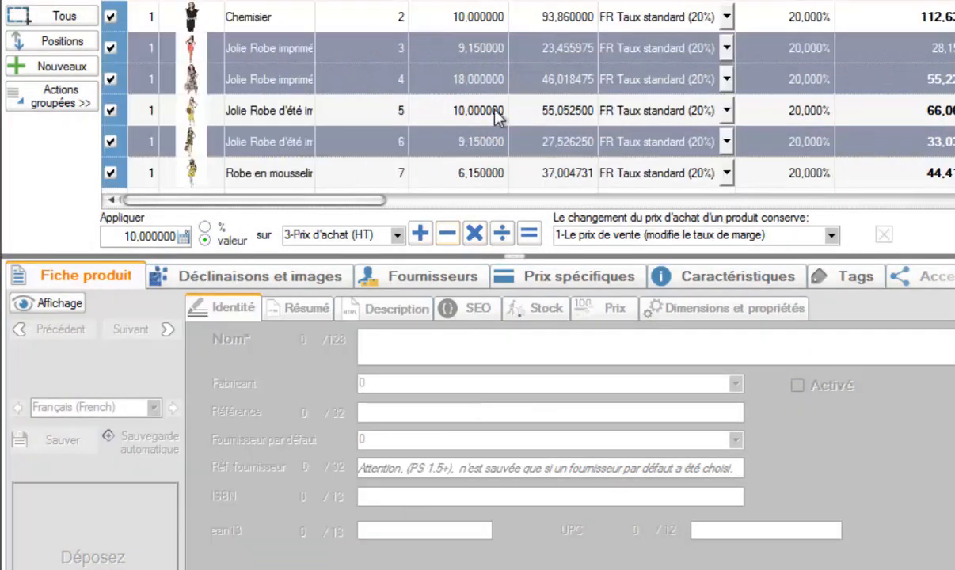
Step: Simulate multiplying the selected purchase prices by the fixed value 10 and setting them equal to 10, cancelling each simulation without saving
click(475, 234)
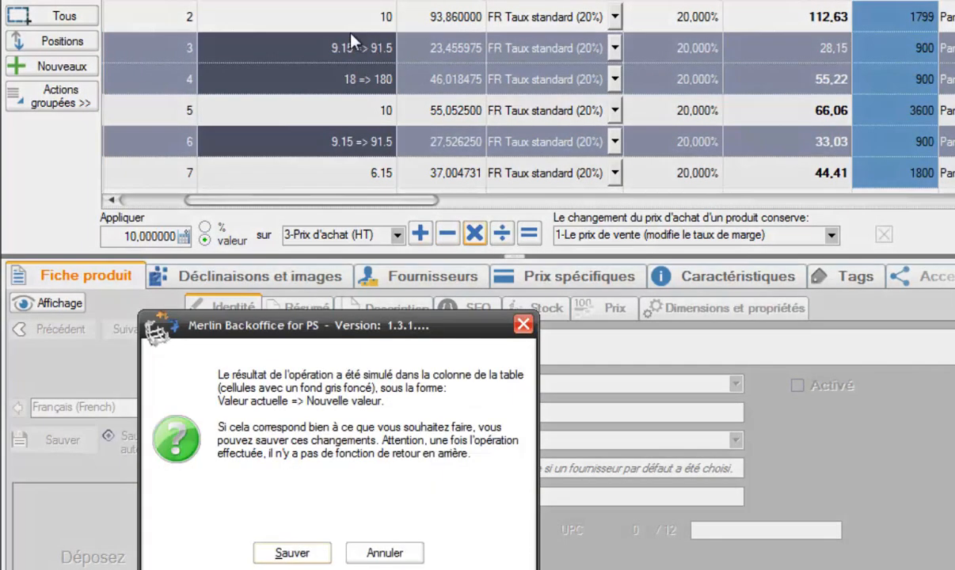
click(401, 552)
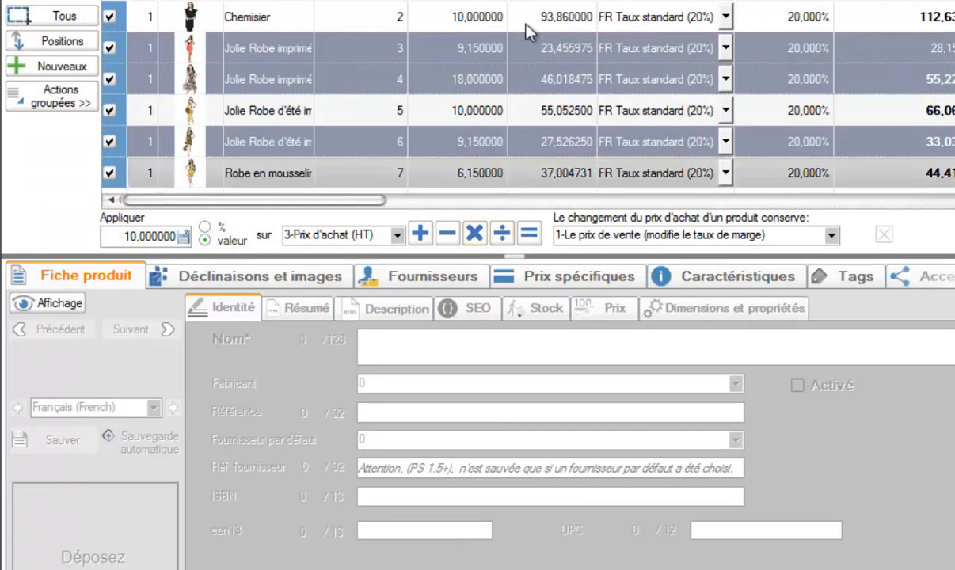
click(529, 237)
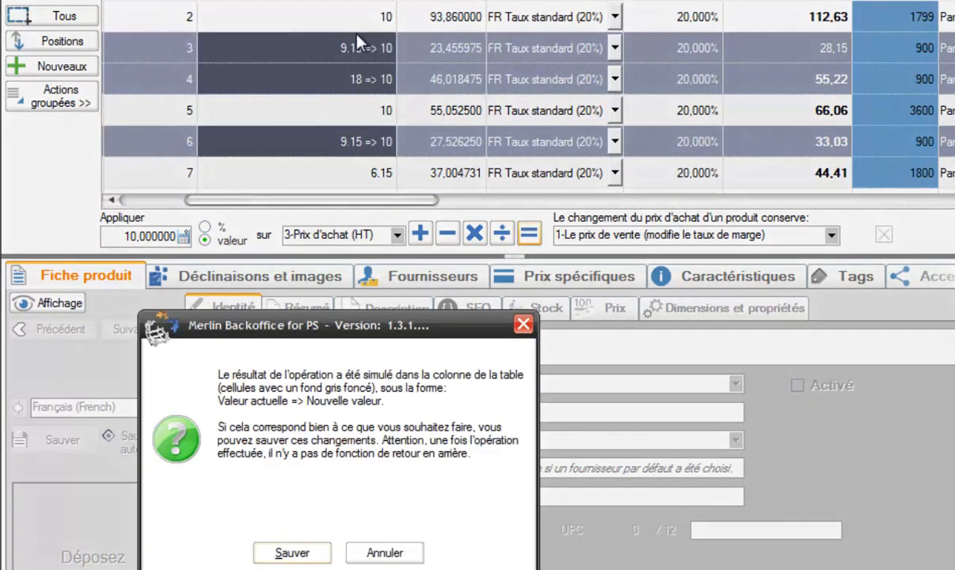
click(390, 553)
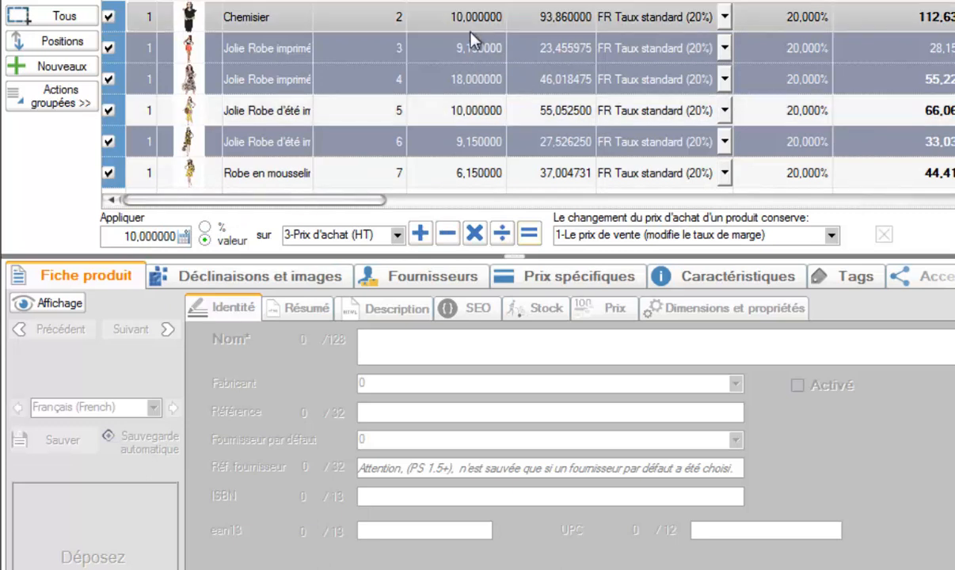
Step: Switch the calculation back to percent, add 10 % to the selected products' purchase prices and save the change
click(206, 227)
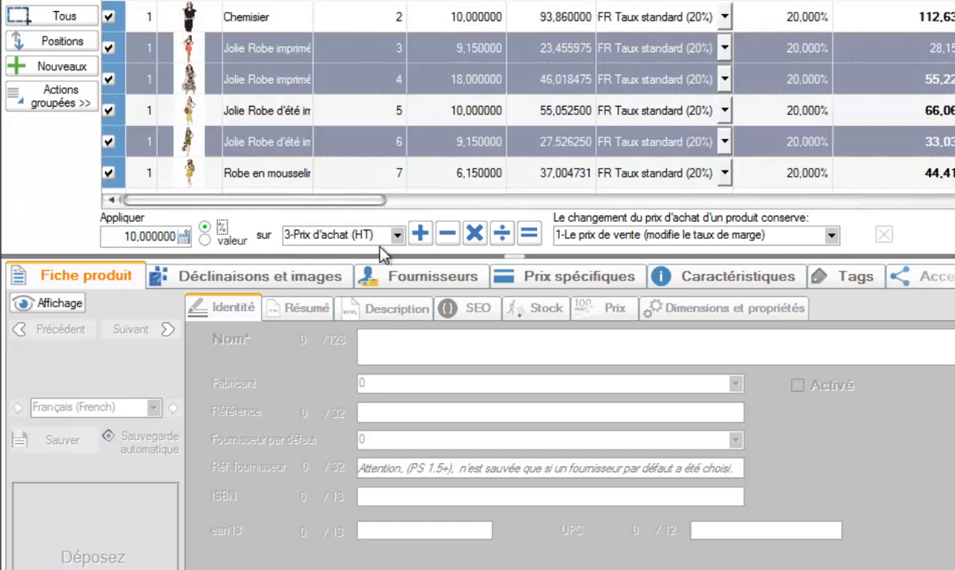
click(420, 233)
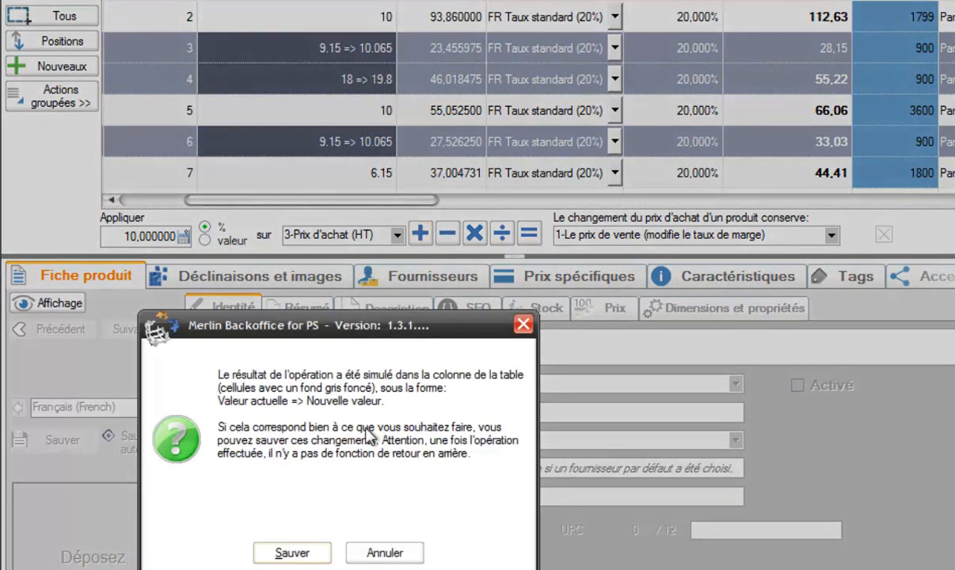
click(295, 554)
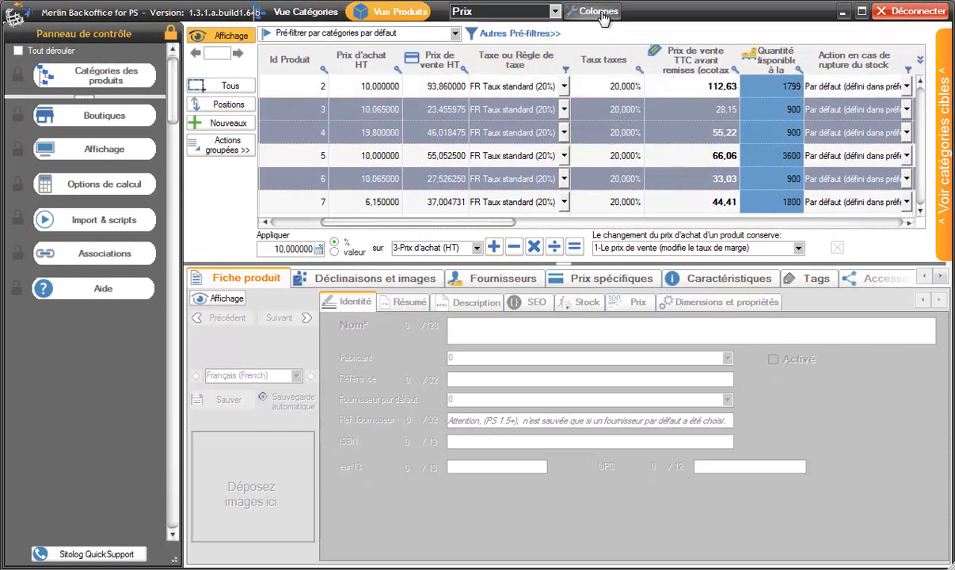
Step: In the column configuration for products, add the price field "Taux de marge avant remises" directly after "Prix de vente HT"
click(601, 13)
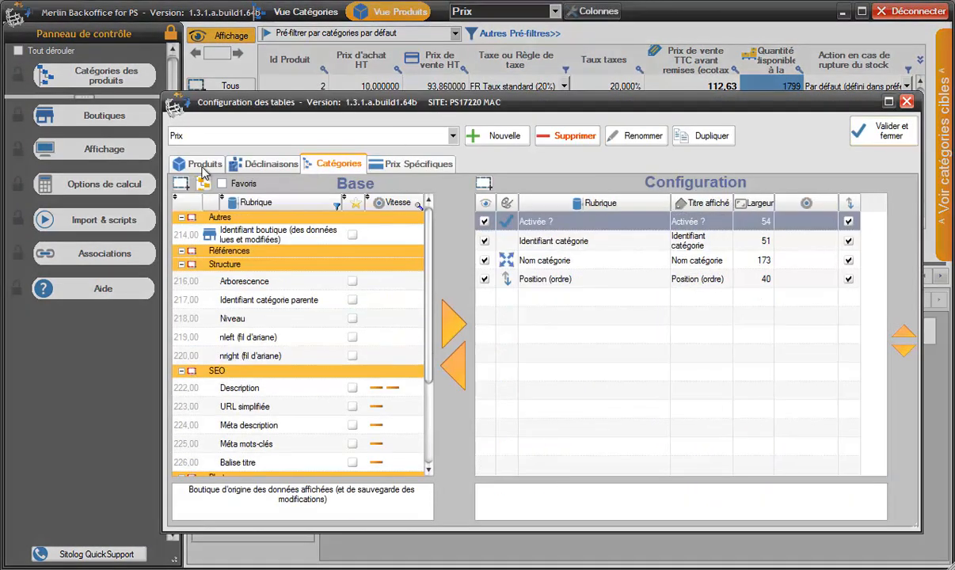
click(203, 168)
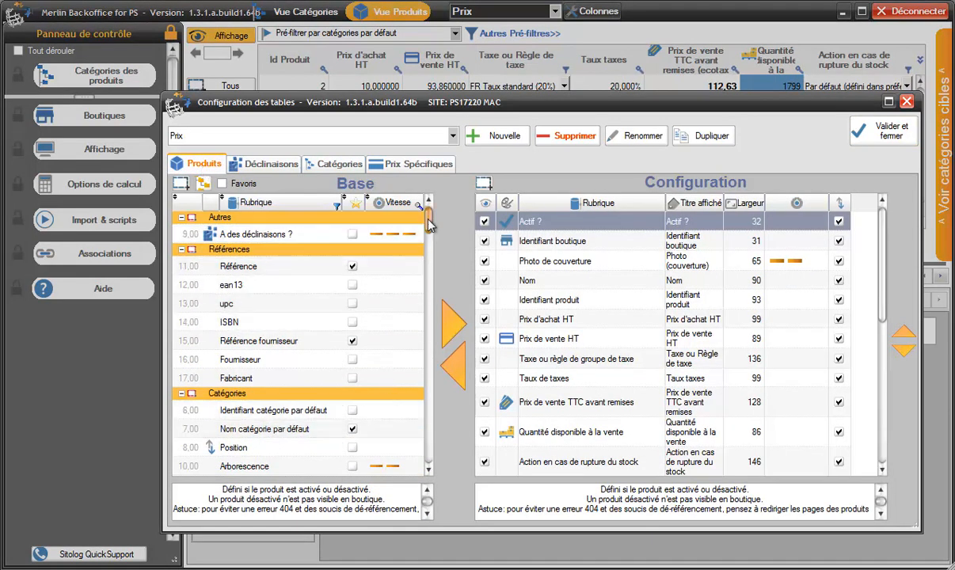
drag(427, 219, 429, 276)
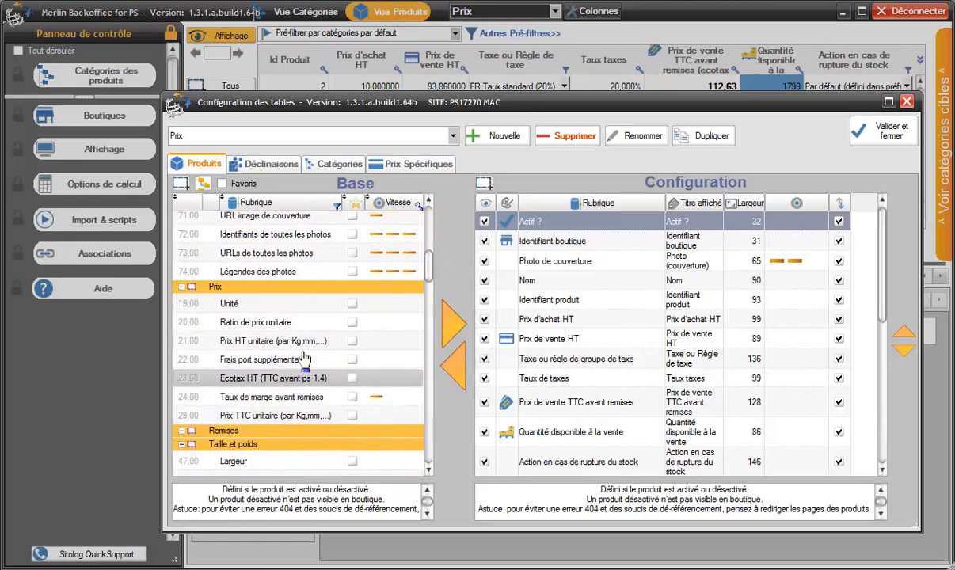
drag(428, 276, 428, 207)
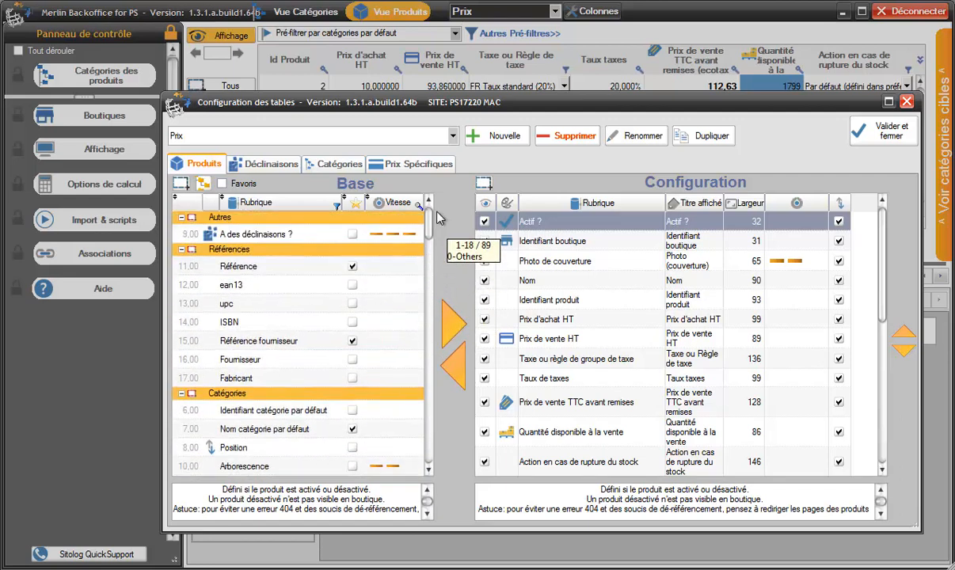
click(202, 183)
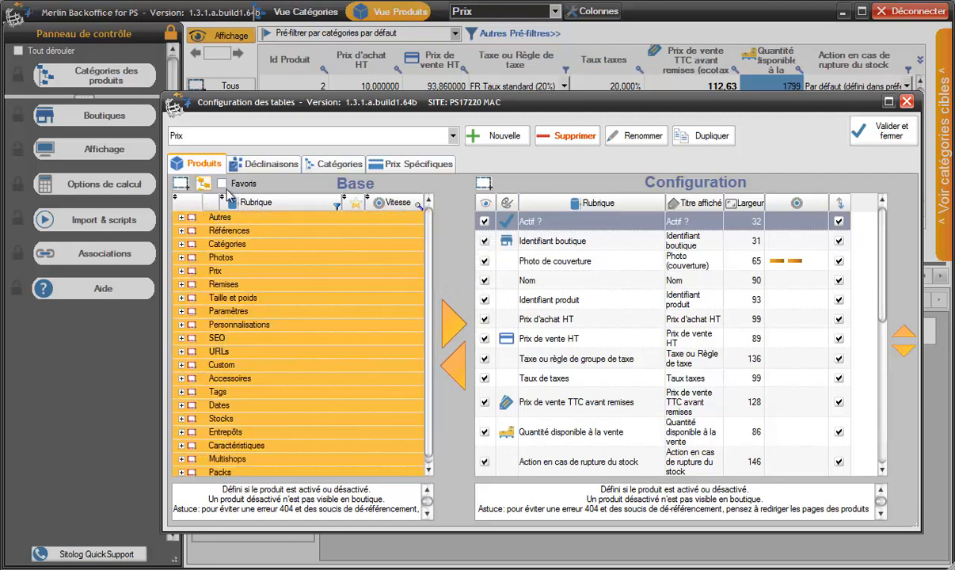
click(182, 271)
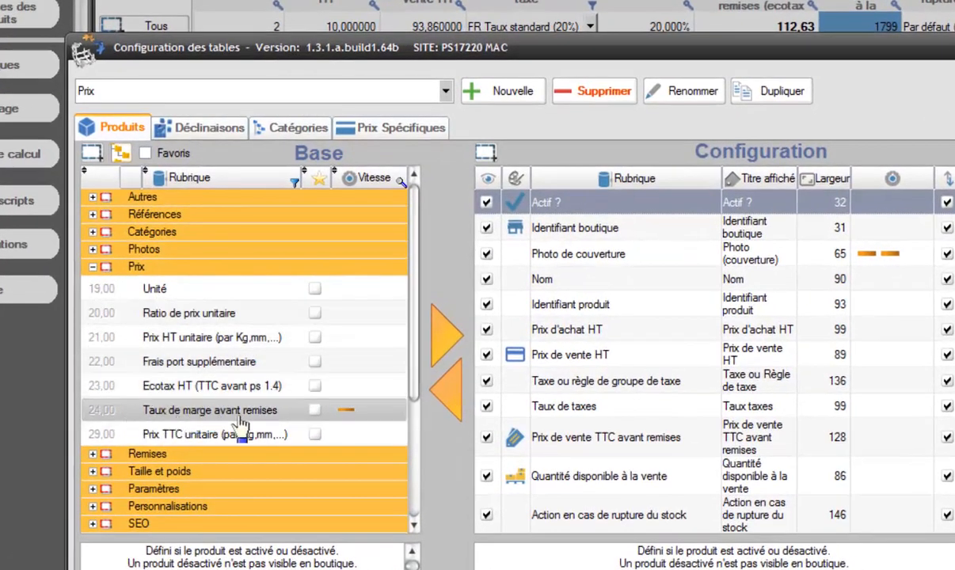
click(212, 418)
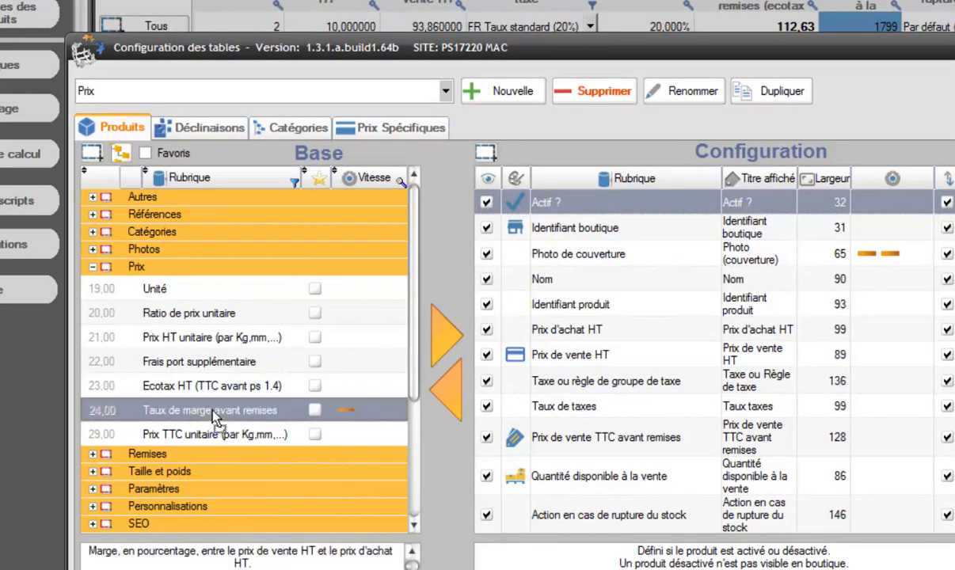
drag(564, 388, 562, 386)
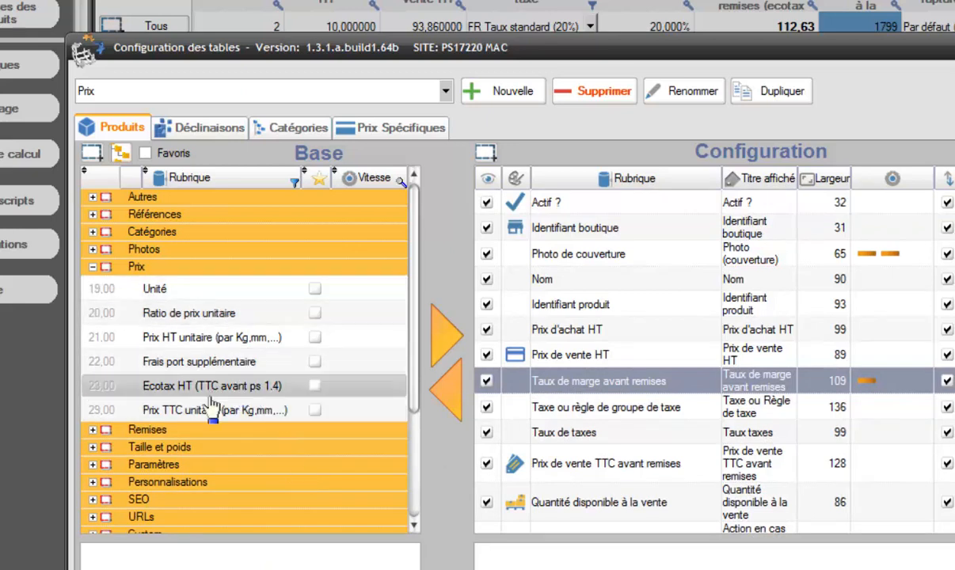
Step: Add the discount field "Taux de marge après remises" directly below "Taux de marge avant remises" and validate the column configuration
drag(410, 282, 410, 313)
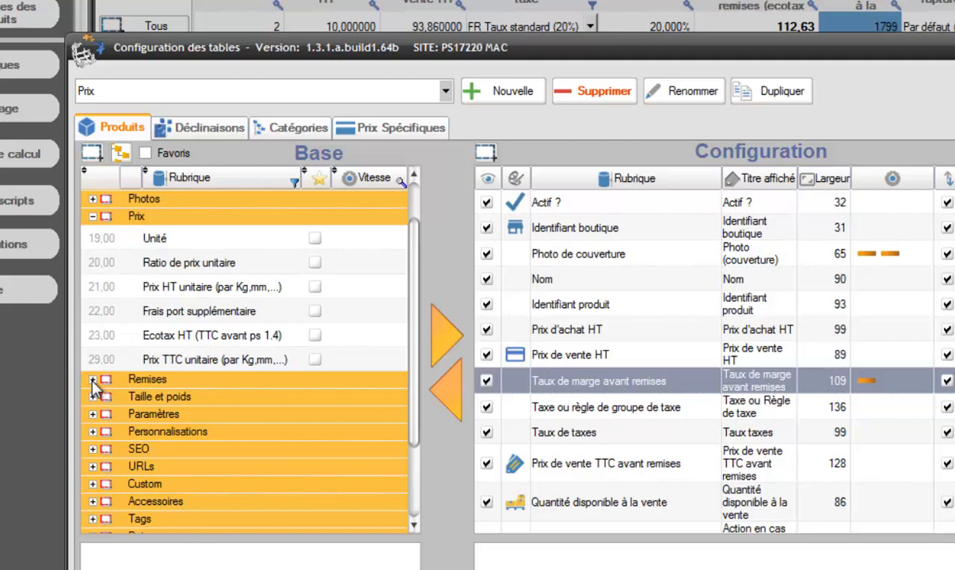
scroll(92, 386, up, 1)
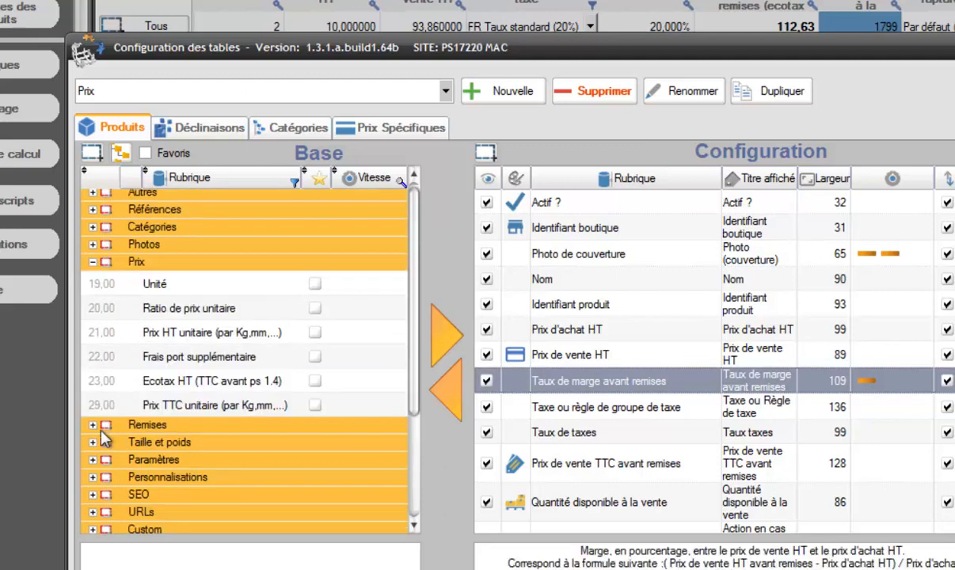
click(93, 425)
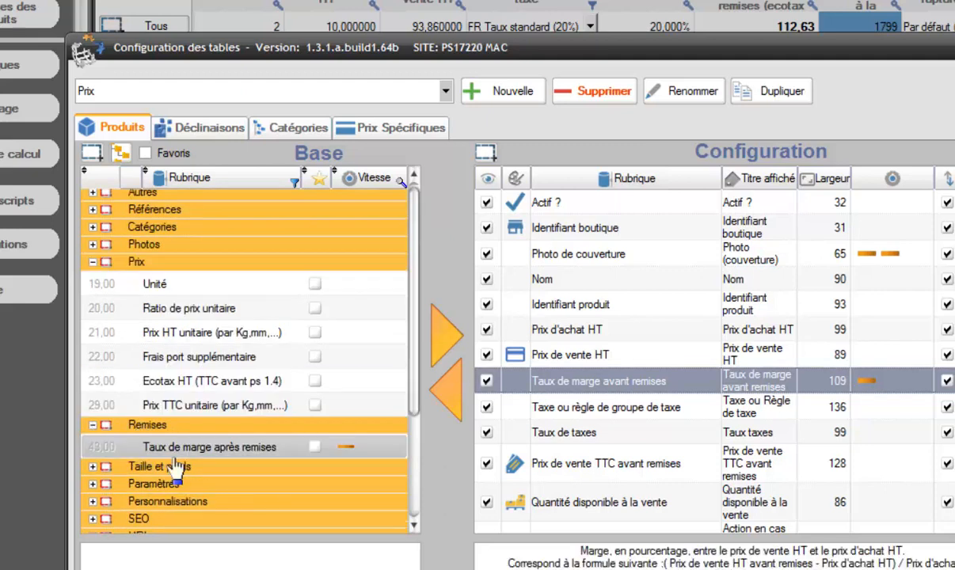
drag(173, 458, 597, 418)
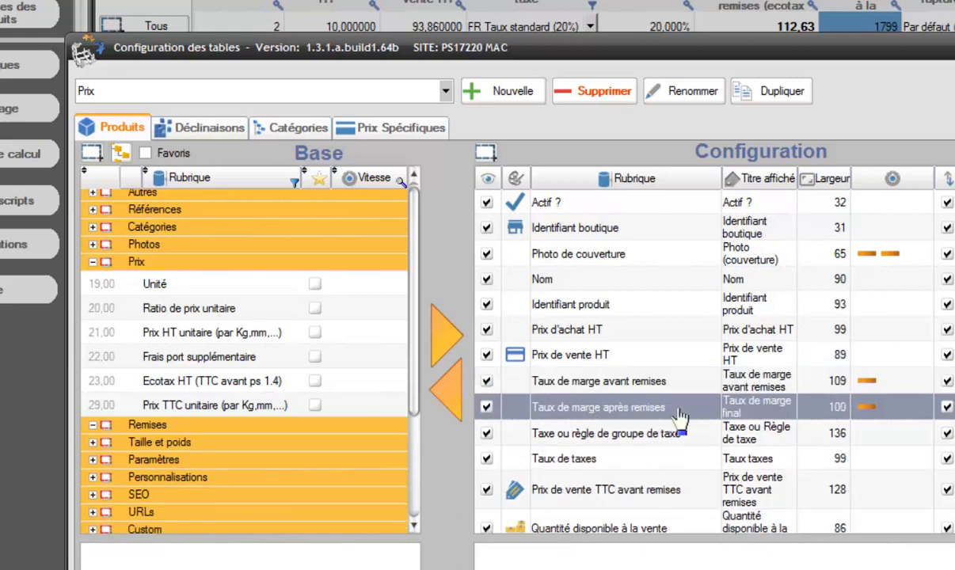
click(631, 383)
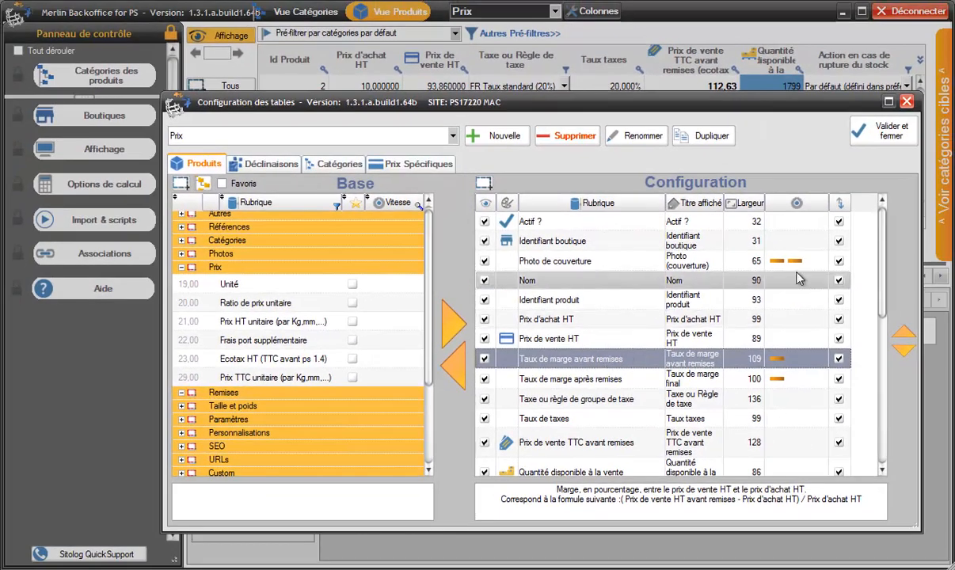
click(886, 138)
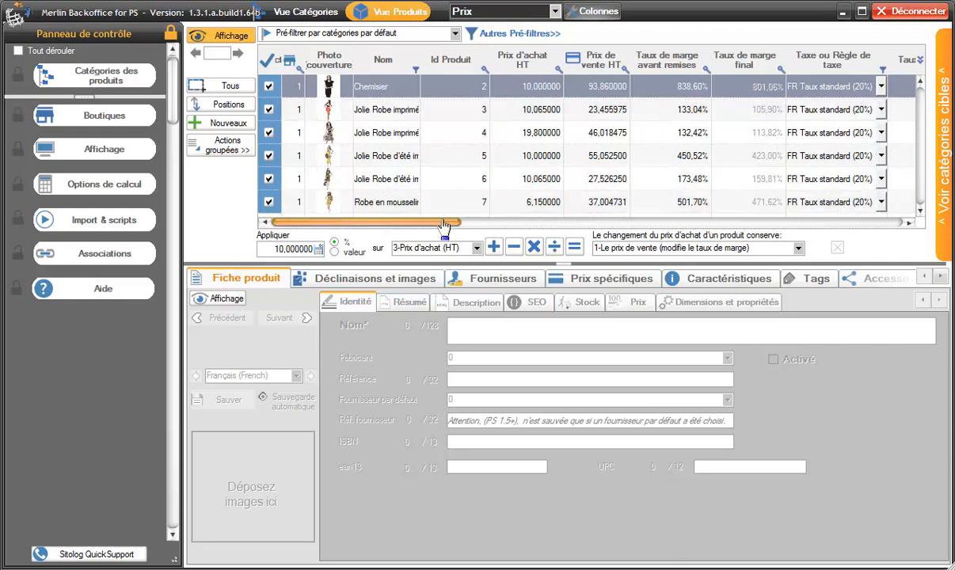
Step: Set the purchase price excluding tax of product 3 to 50
drag(442, 227, 466, 229)
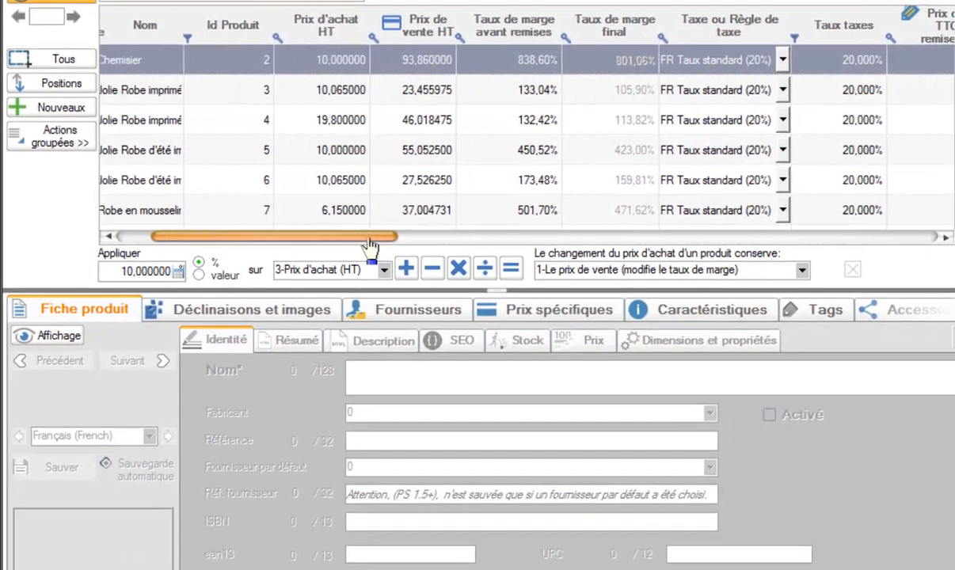
drag(370, 247, 353, 235)
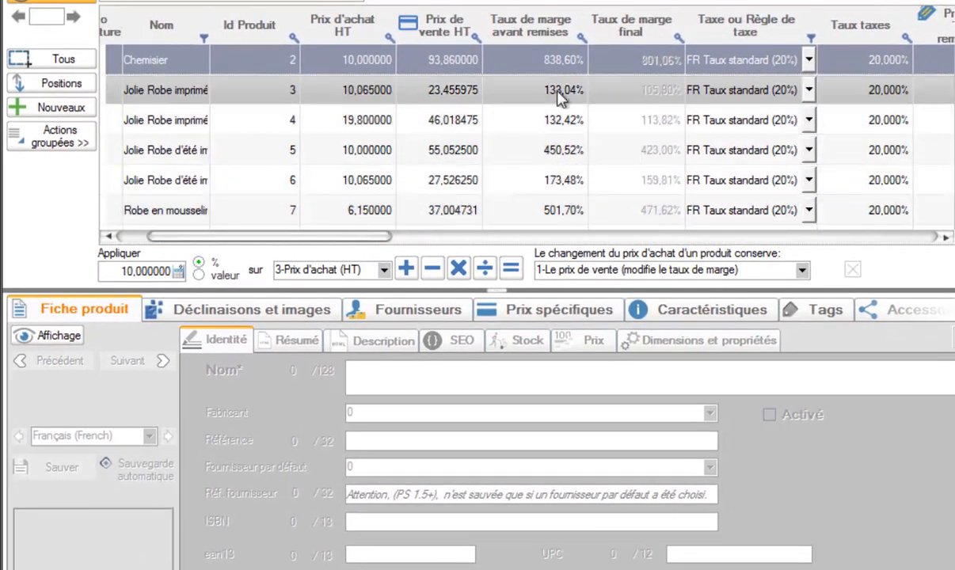
click(559, 96)
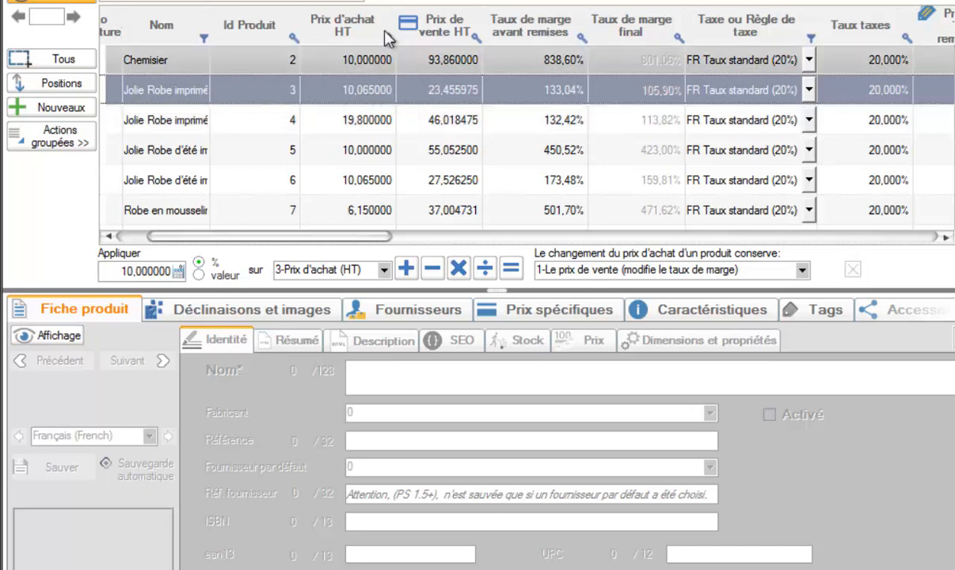
click(364, 91)
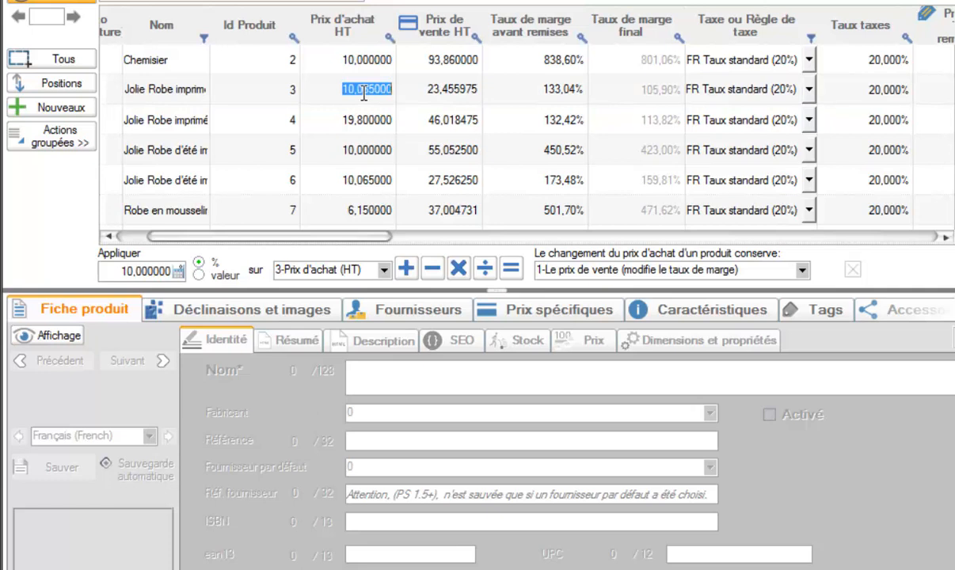
text(50)
click(430, 90)
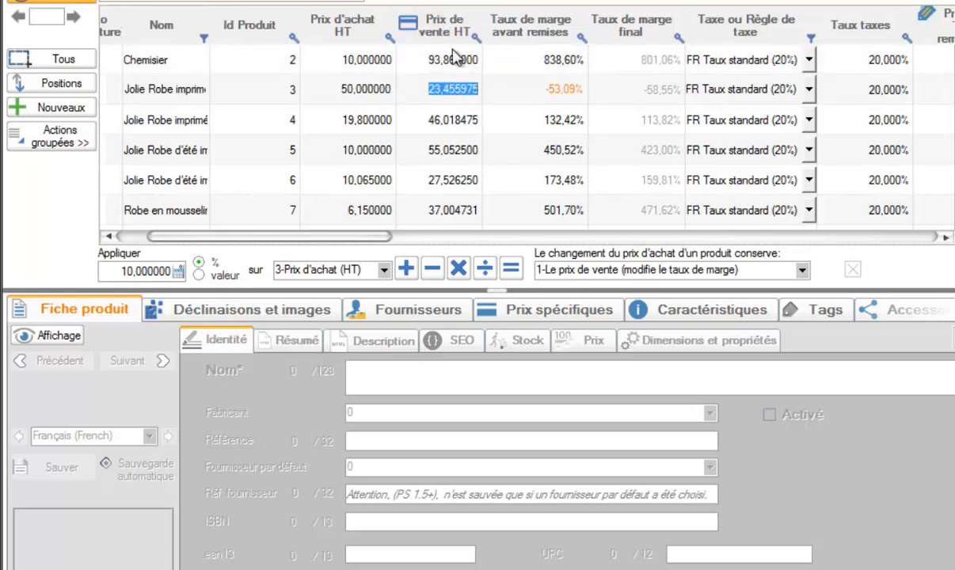
click(511, 87)
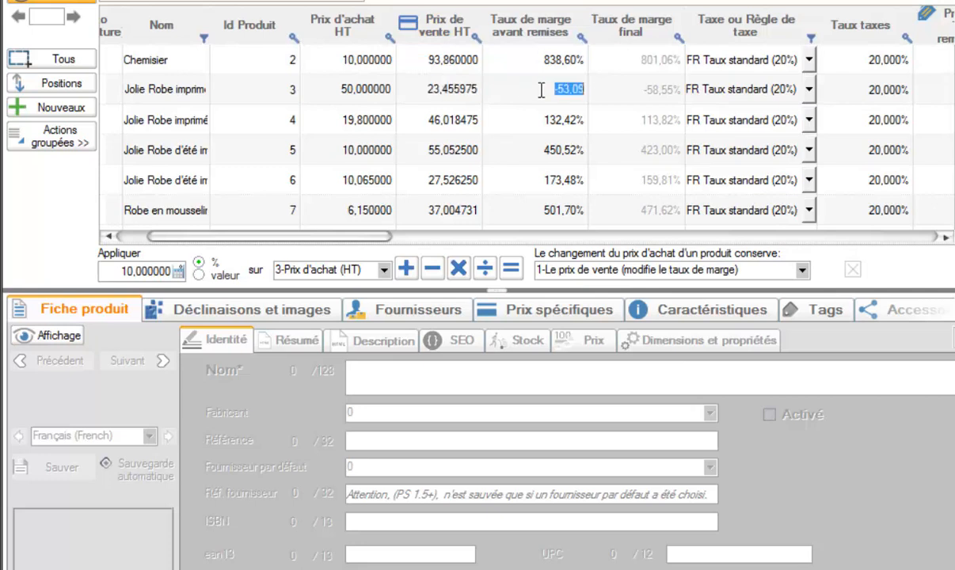
click(578, 107)
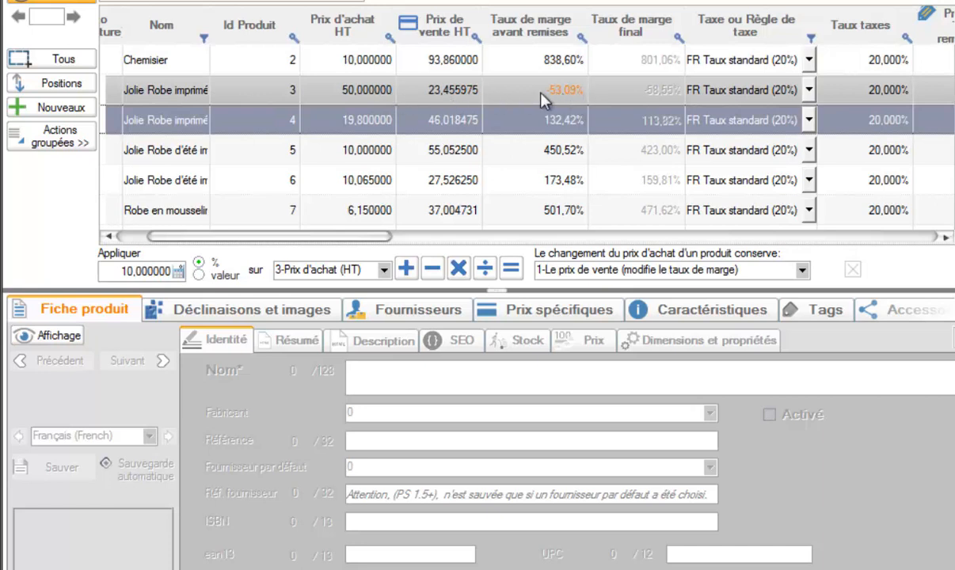
Step: Set the selling price excluding tax of product 3 to 80
click(451, 90)
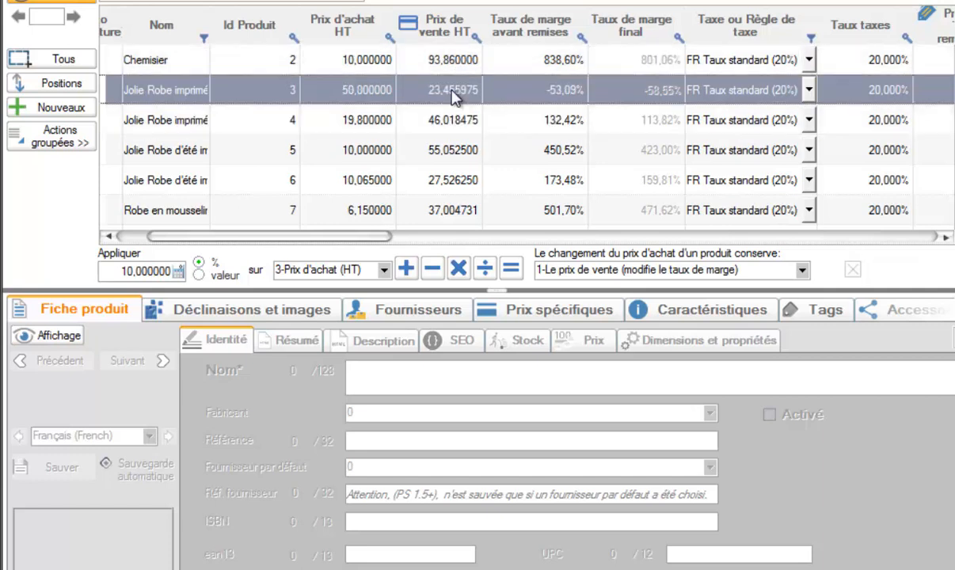
click(452, 90)
text(80)
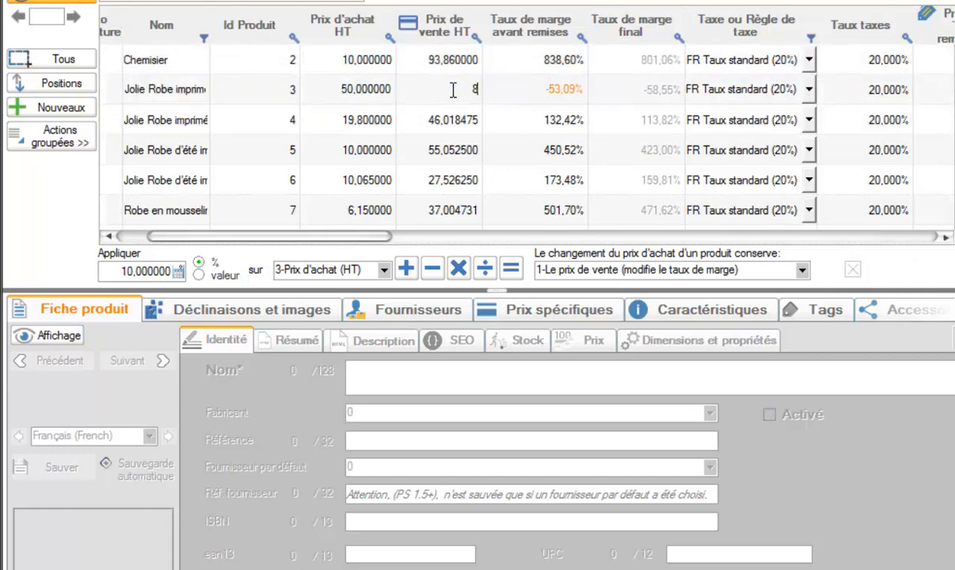
click(529, 92)
click(575, 119)
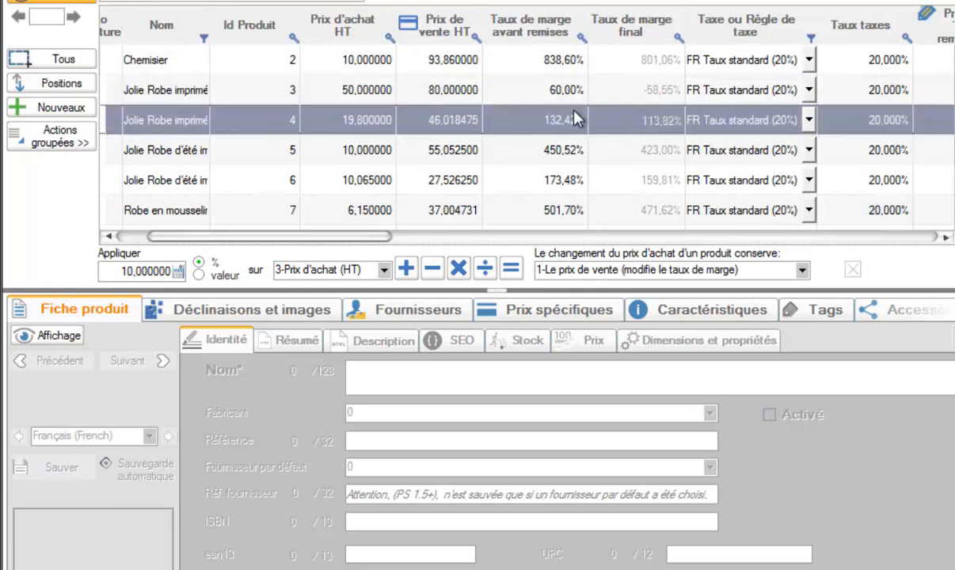
Step: Set the margin rate before discounts of product 3 to 70 %
click(449, 98)
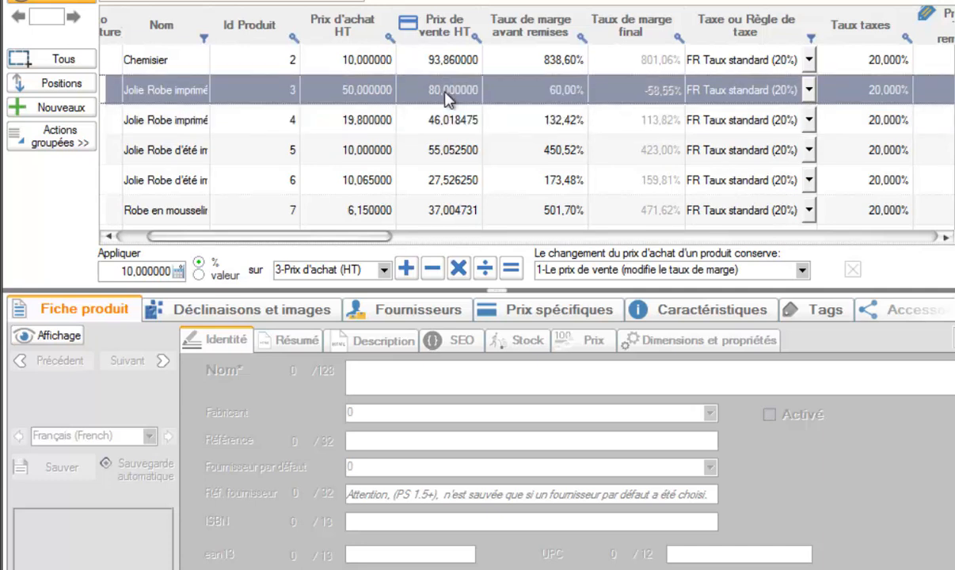
click(556, 92)
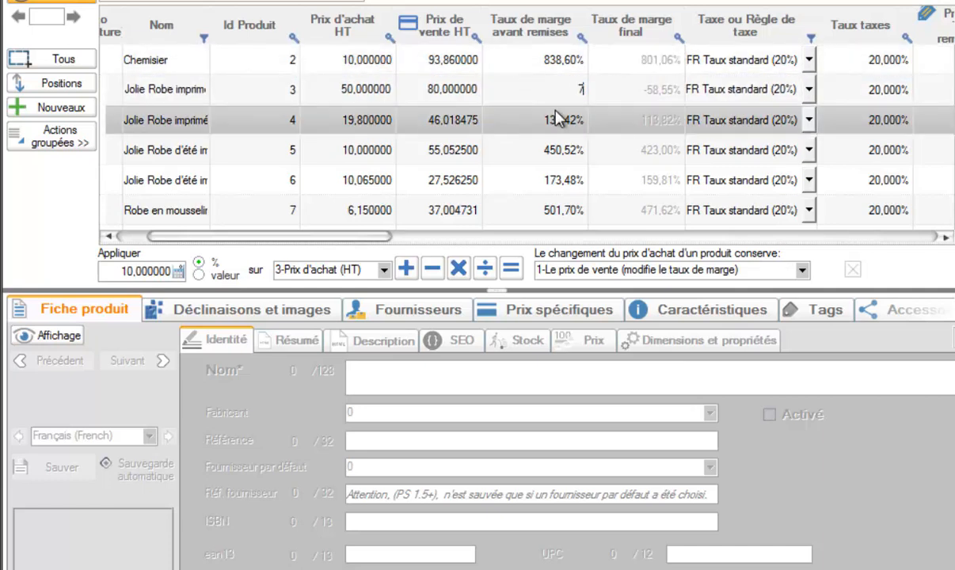
click(428, 115)
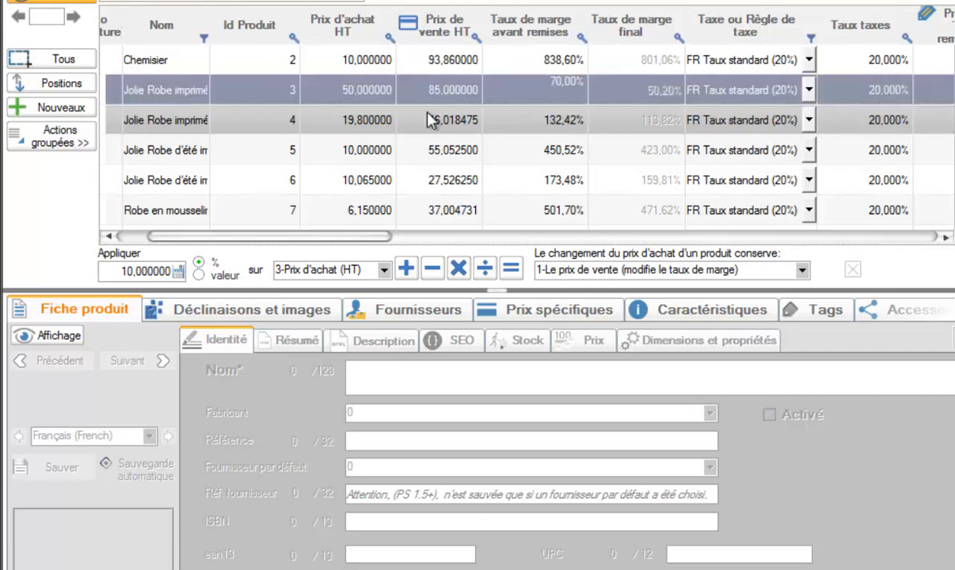
Step: Apply product 3's margin rate before discounts of 70 % to all the rows from product 3 to product 6
click(353, 93)
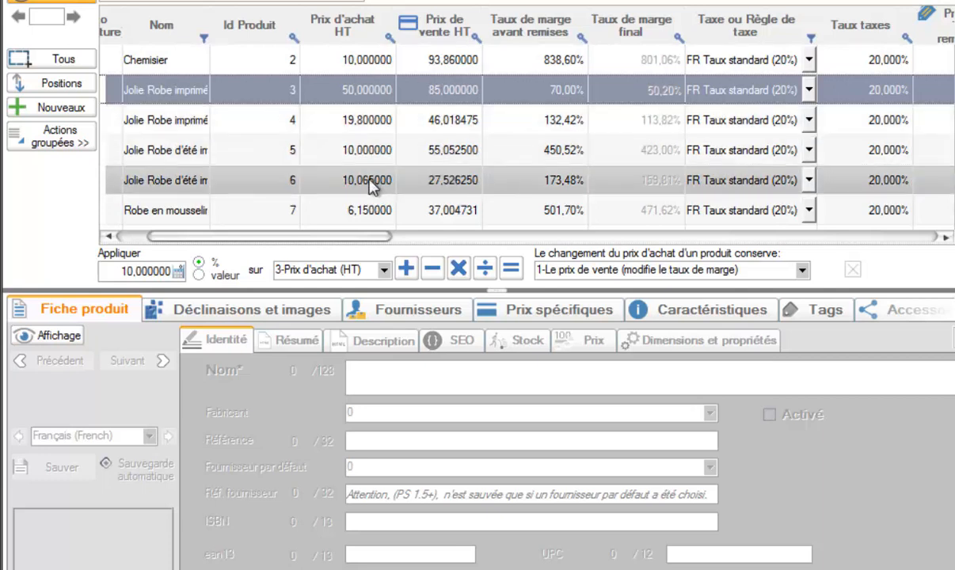
shift+click(371, 183)
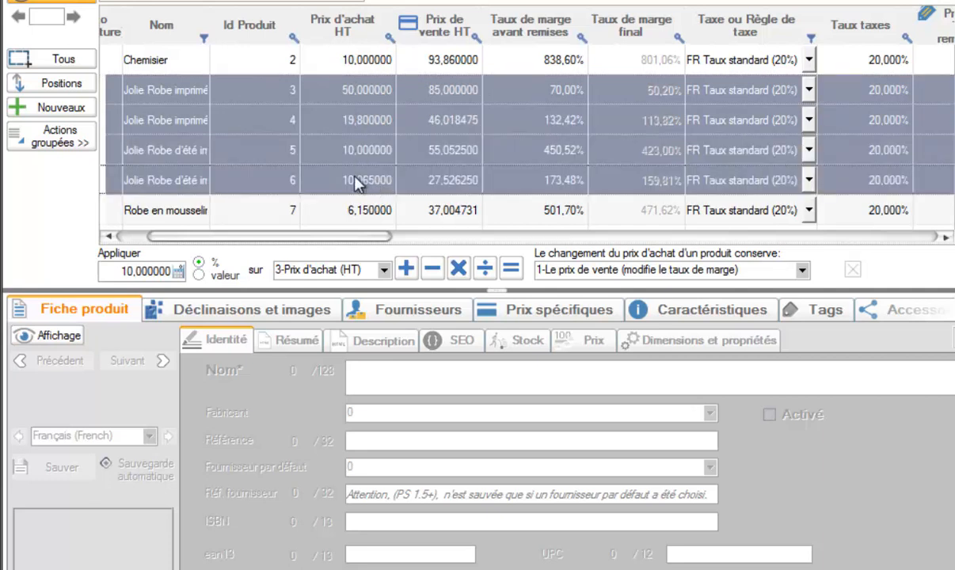
right_click(547, 96)
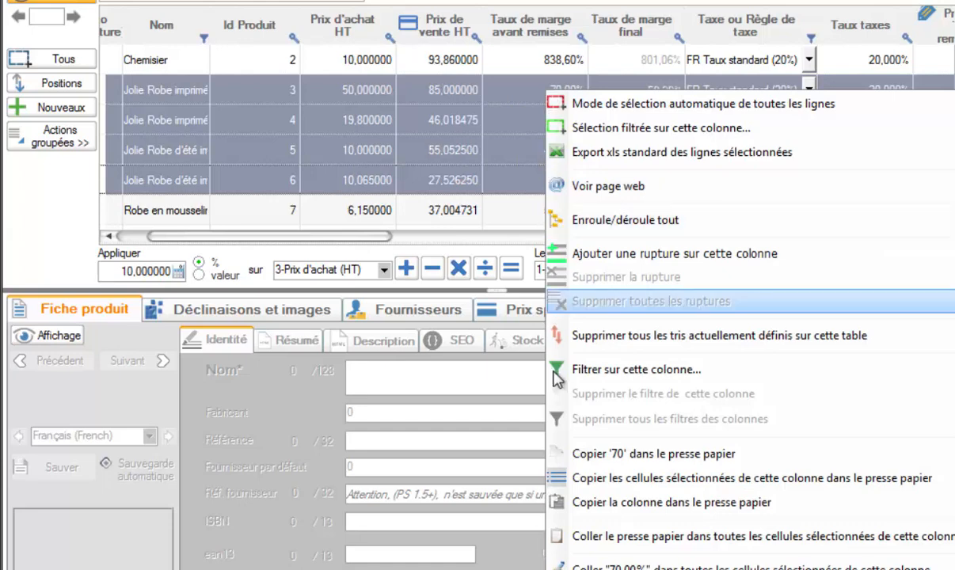
click(673, 568)
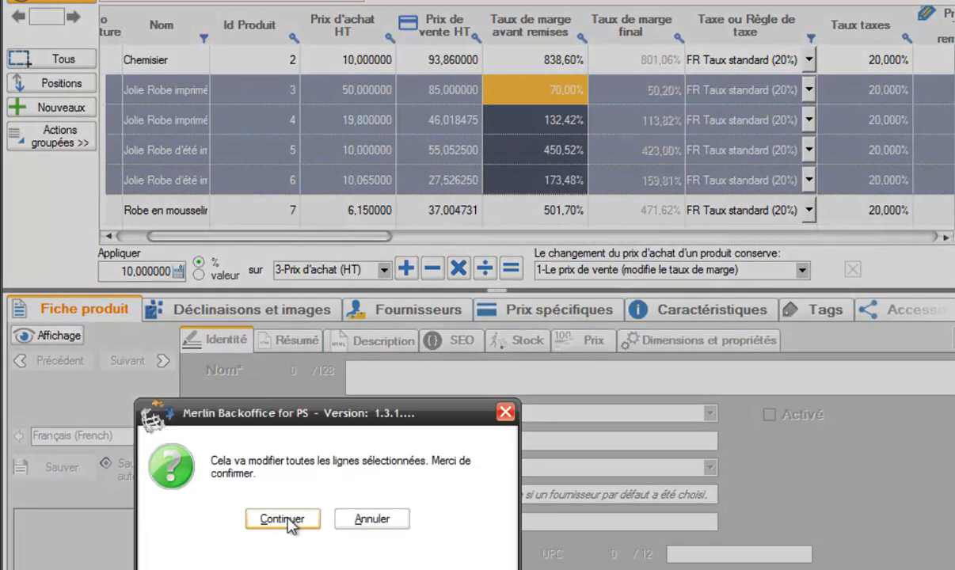
click(282, 519)
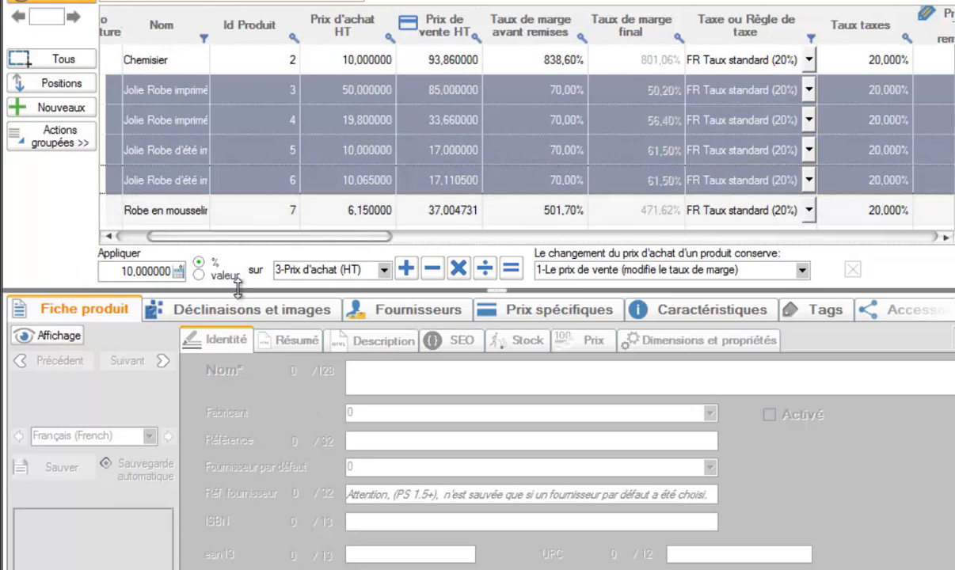
Step: Set the margin rate on purchase price of the selected products 3 to 6 to the fixed value 60 with the price calculator and save
click(384, 272)
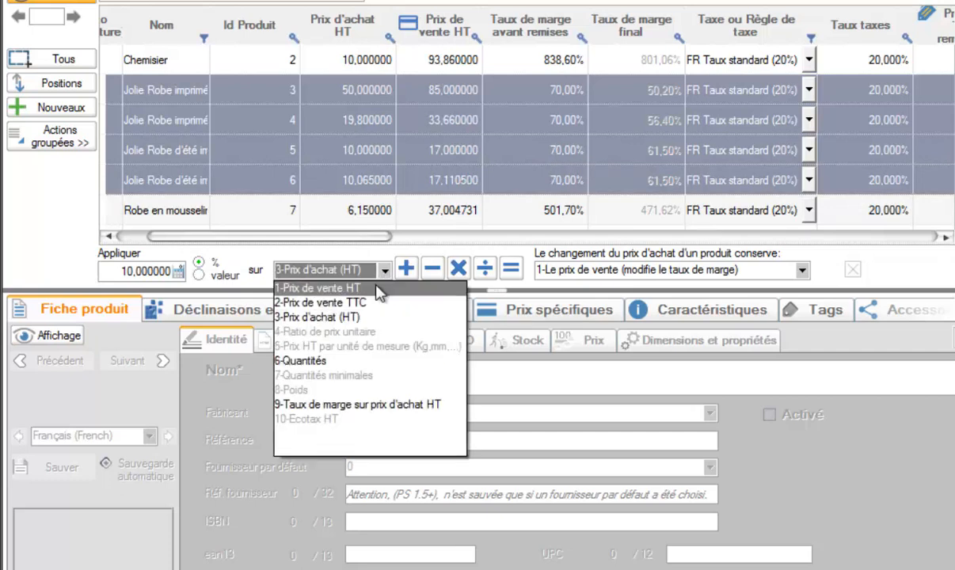
click(400, 407)
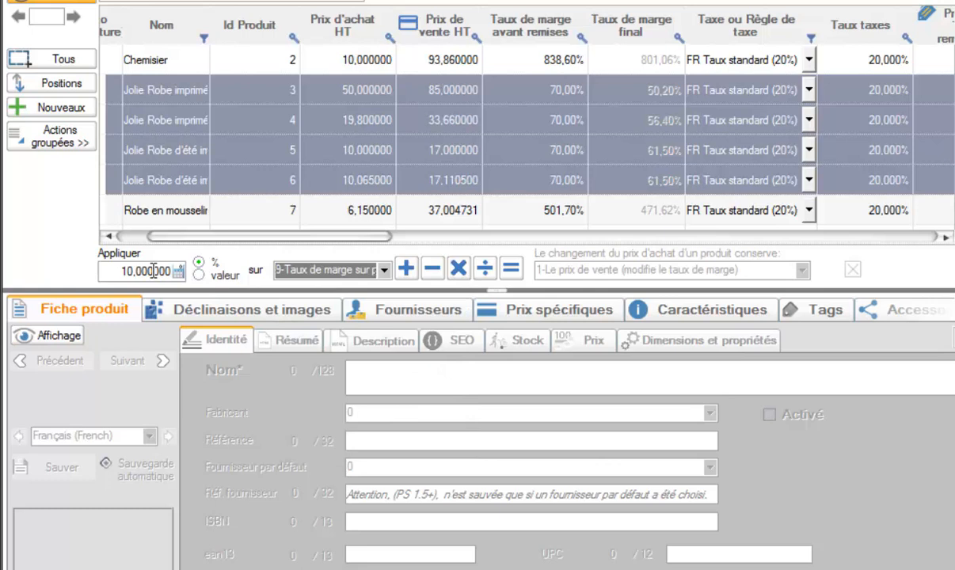
click(155, 270)
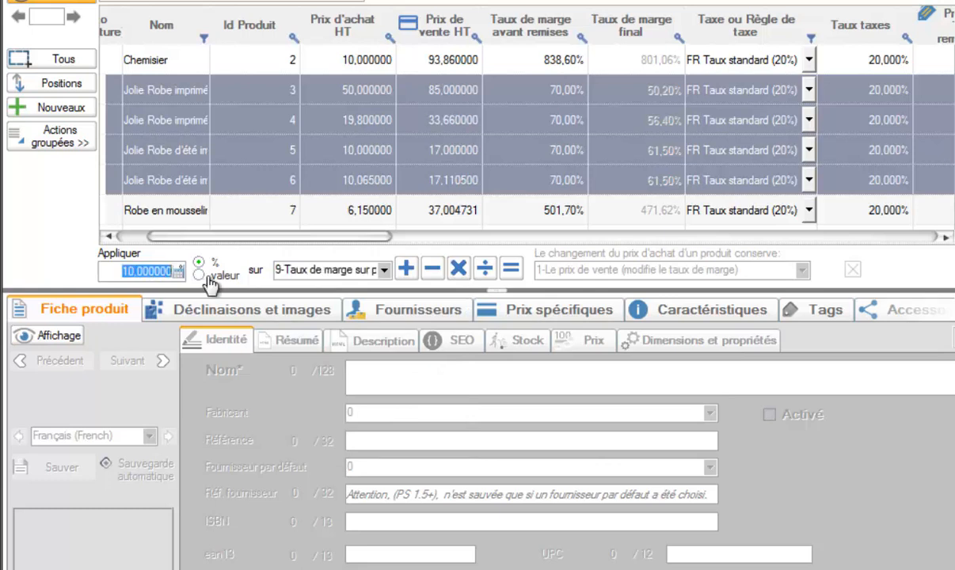
text(60)
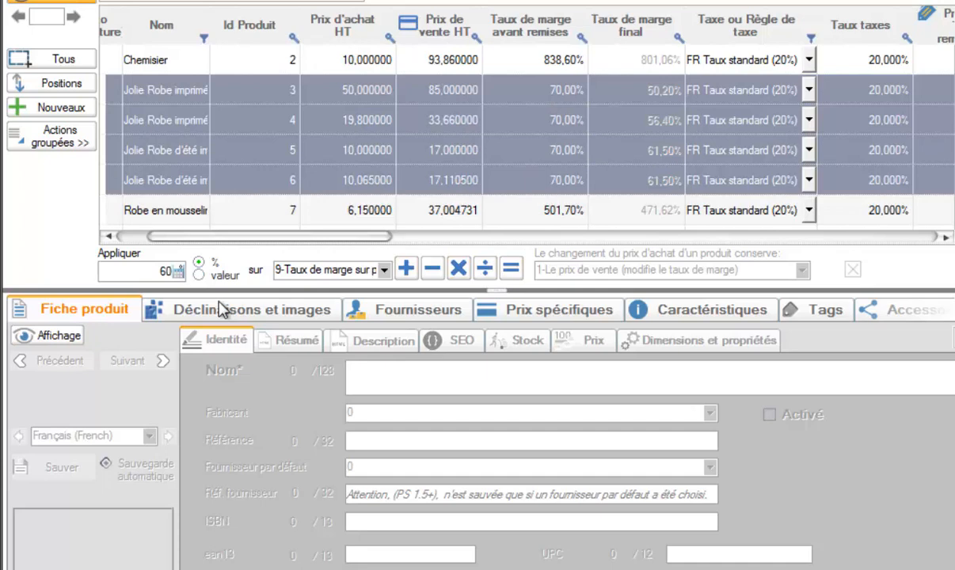
click(512, 272)
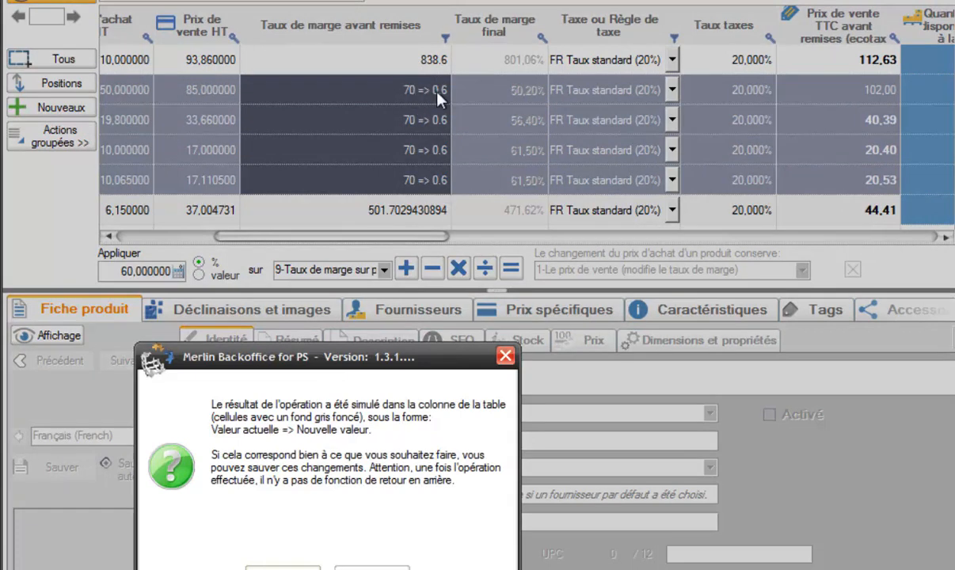
click(377, 569)
click(200, 275)
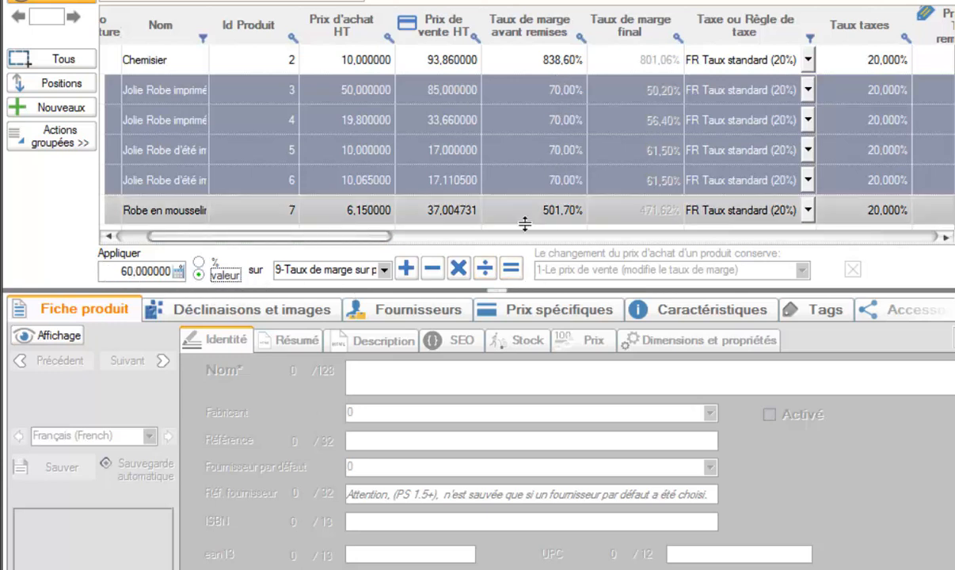
click(511, 279)
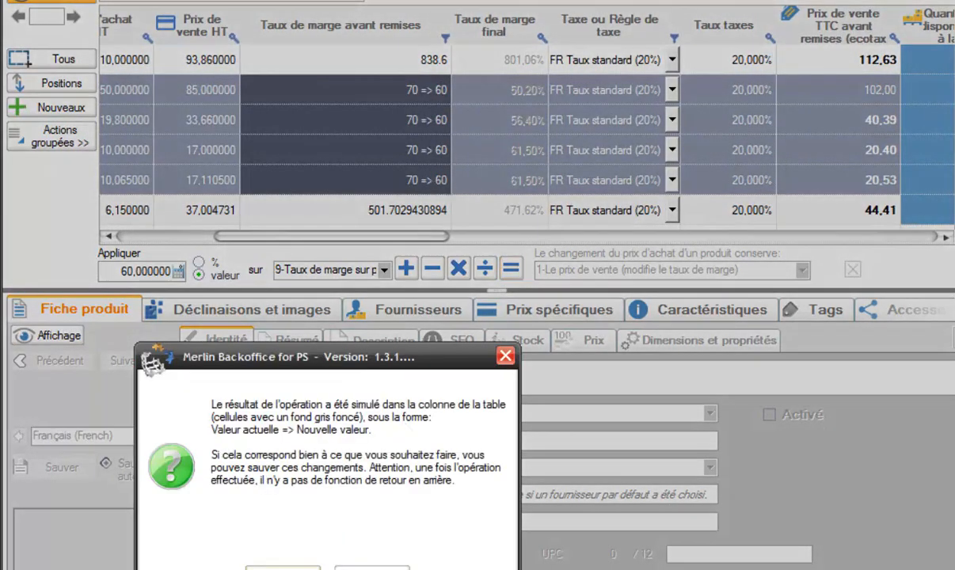
click(283, 568)
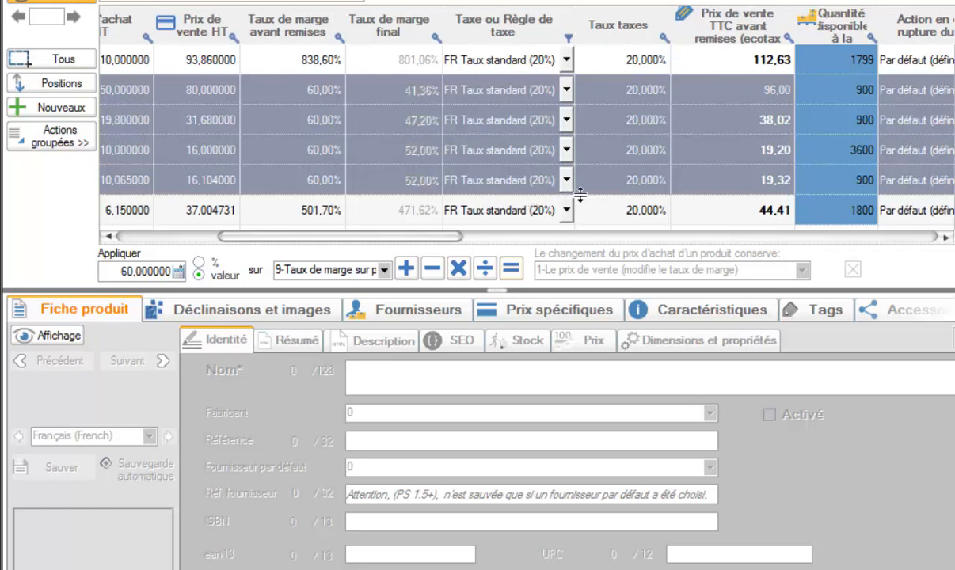
drag(432, 231, 325, 240)
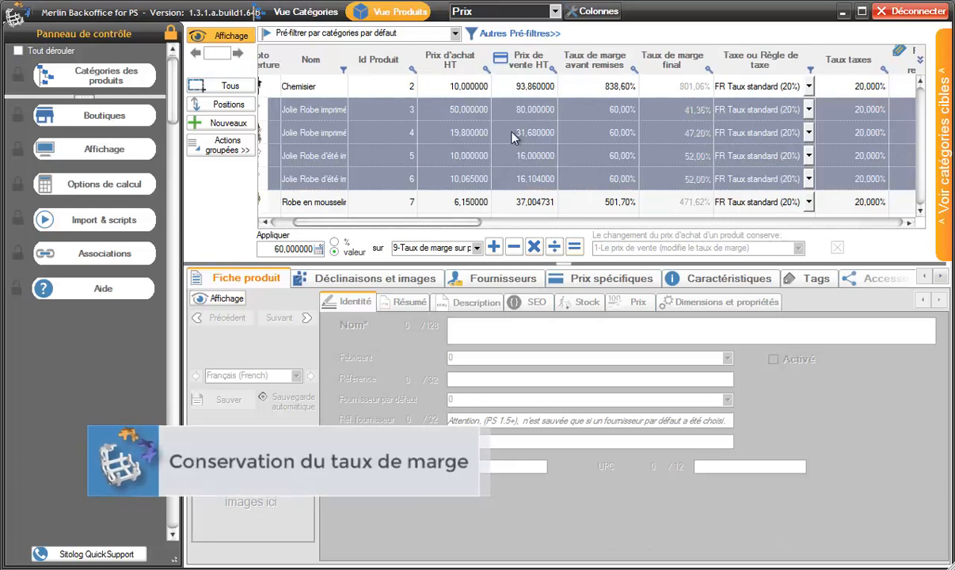
Step: Try a purchase price excluding tax of 60 on product 3 and set it back to 50
click(468, 115)
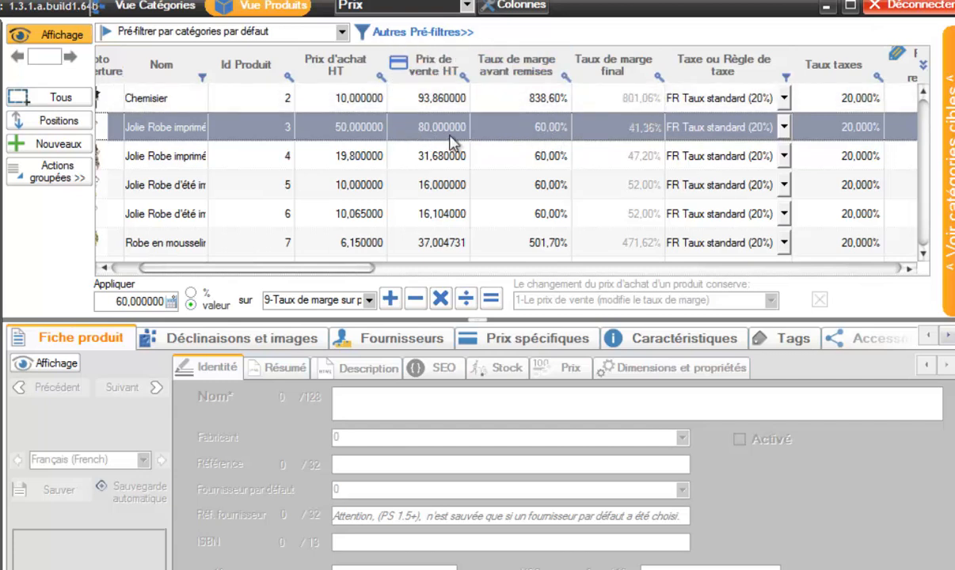
click(354, 127)
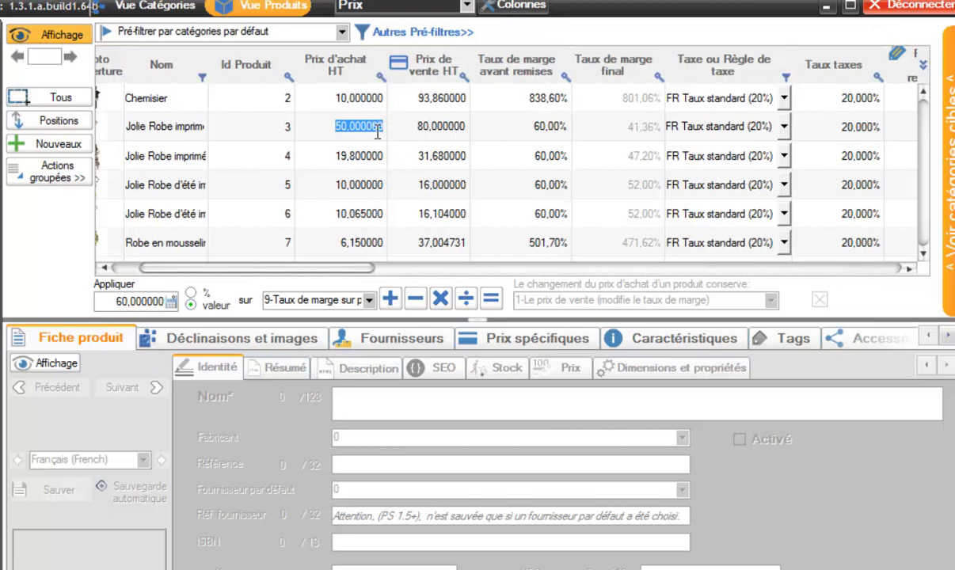
text(60)
click(519, 127)
click(359, 127)
text(50)
key(Tab)
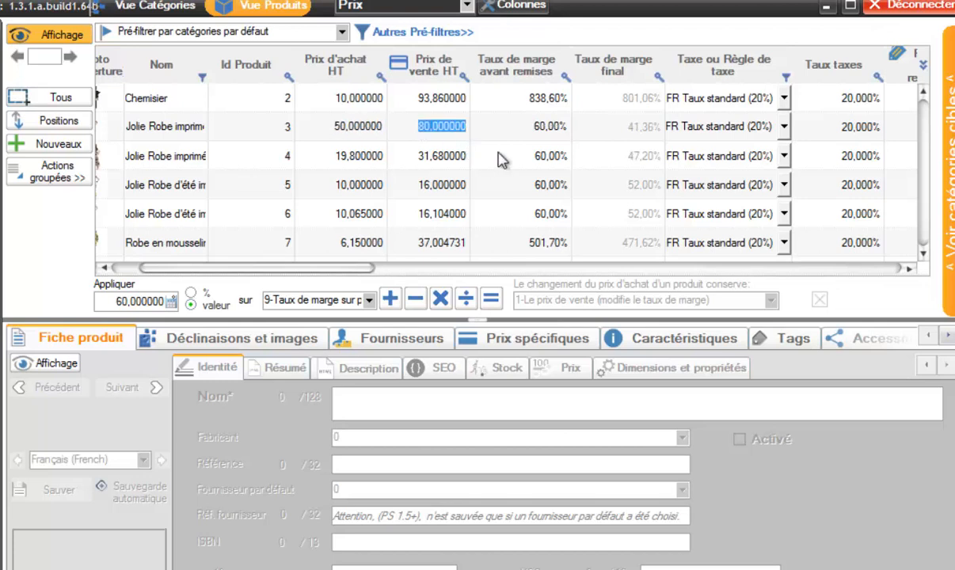
click(360, 130)
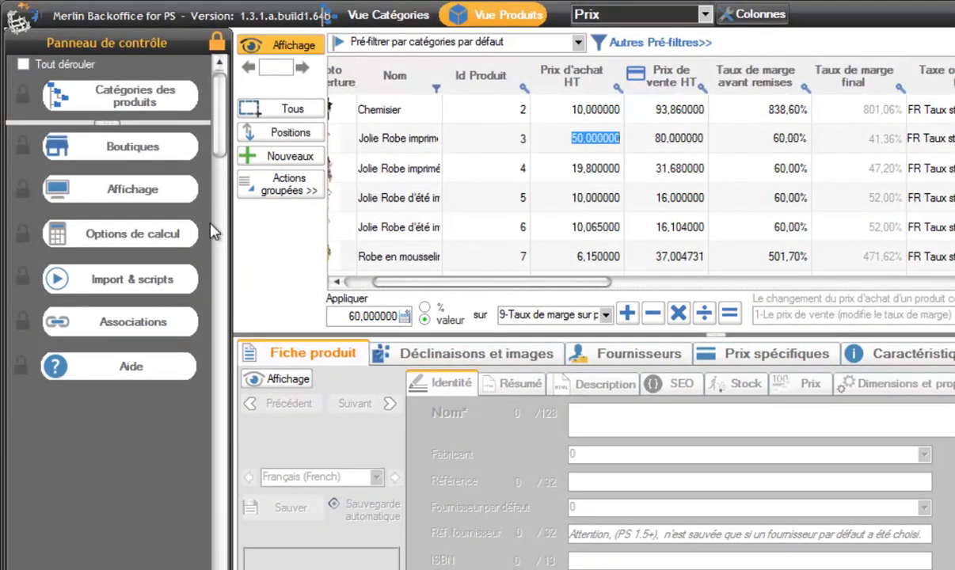
Step: In the widened calculation options, make product purchase price changes keep "2-Le taux marge du produit (modifie le prix de vente)"
click(123, 236)
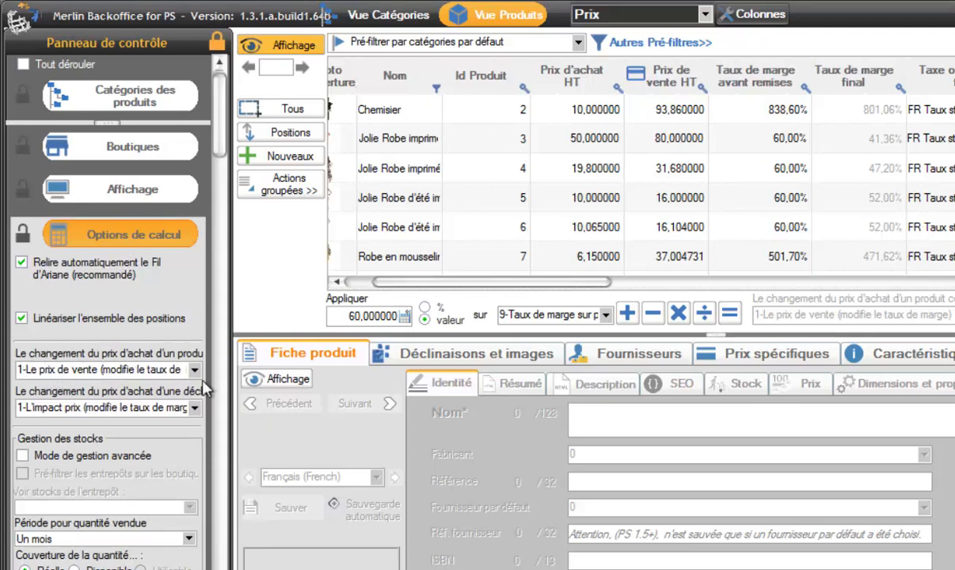
drag(232, 358, 337, 377)
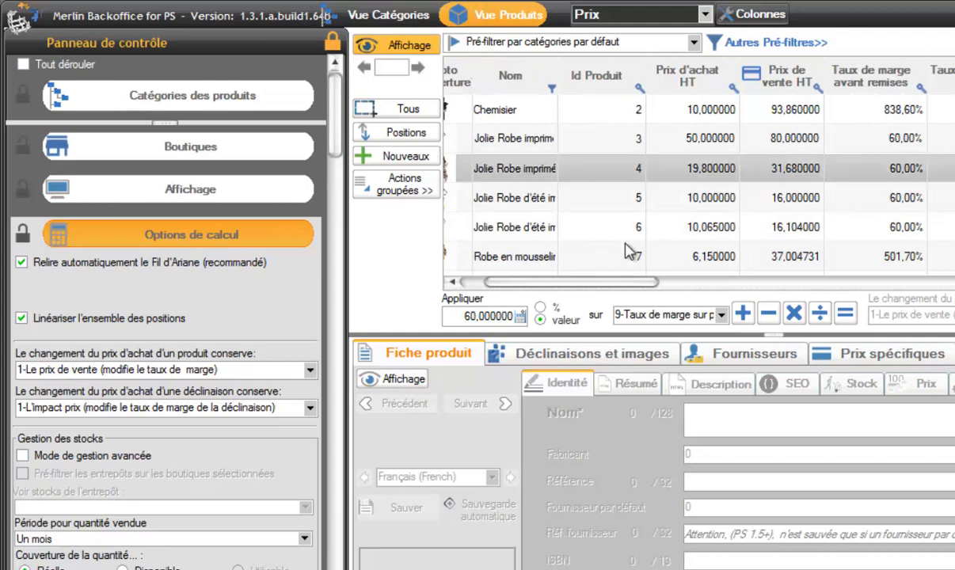
click(309, 371)
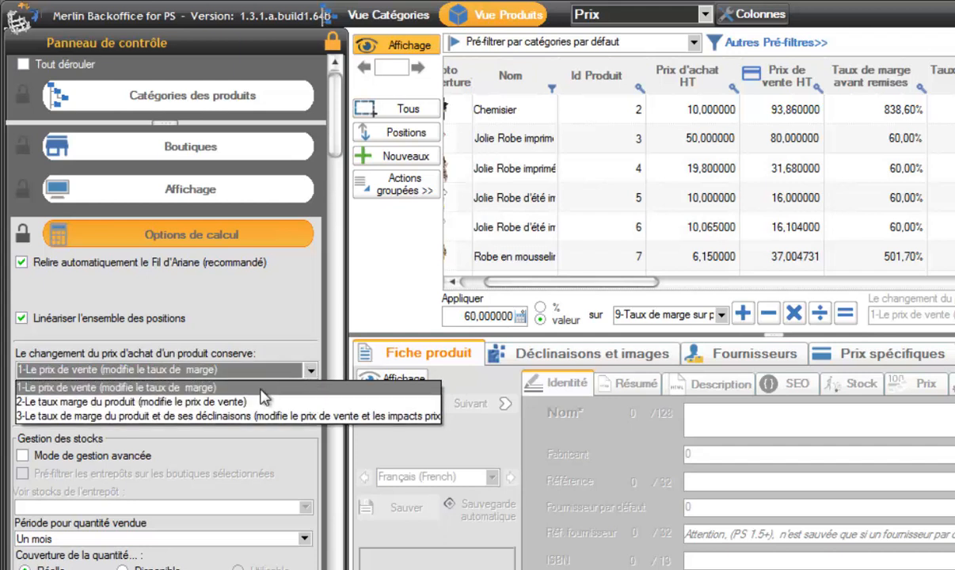
click(77, 403)
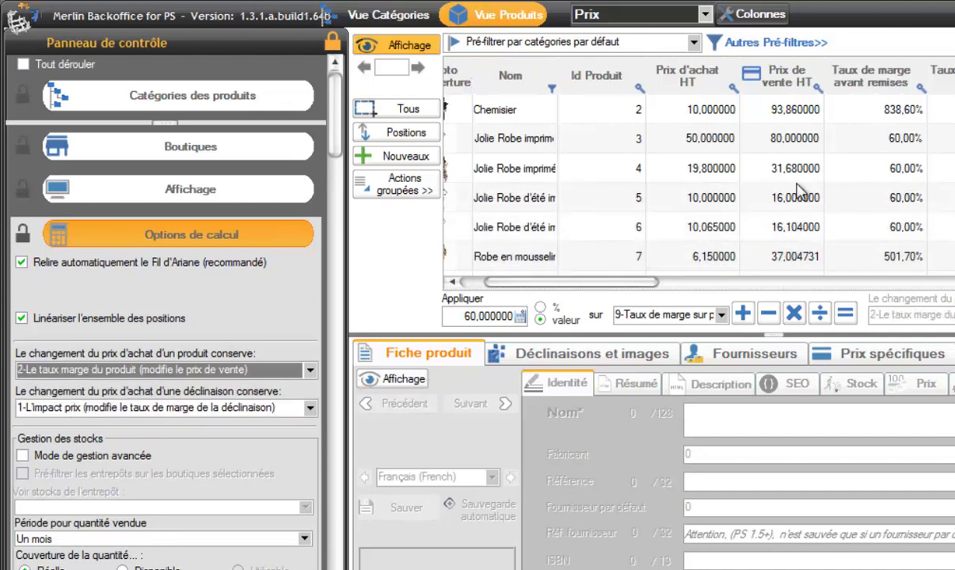
Step: Set the purchase price excluding tax of product 3 to 60
click(713, 138)
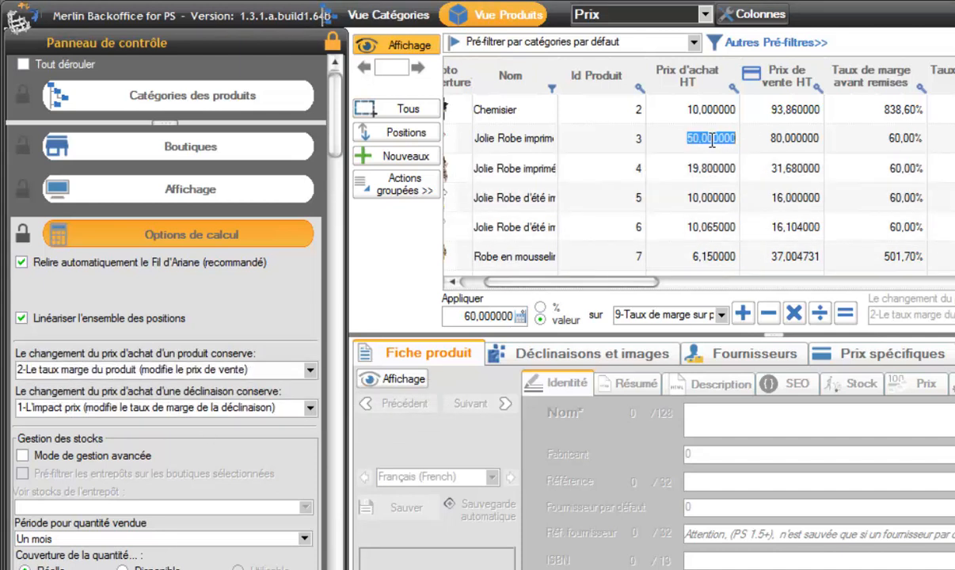
text(60)
click(784, 168)
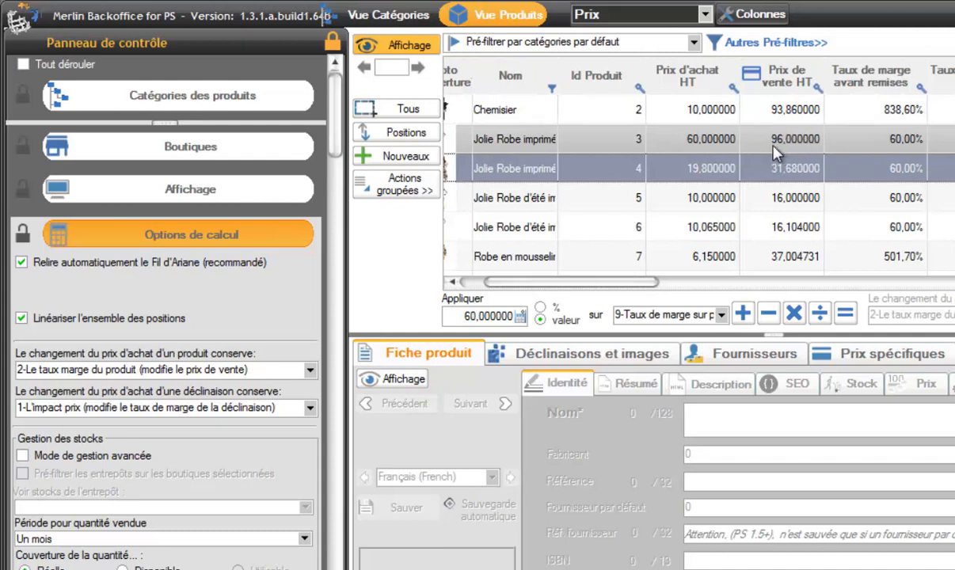
click(710, 140)
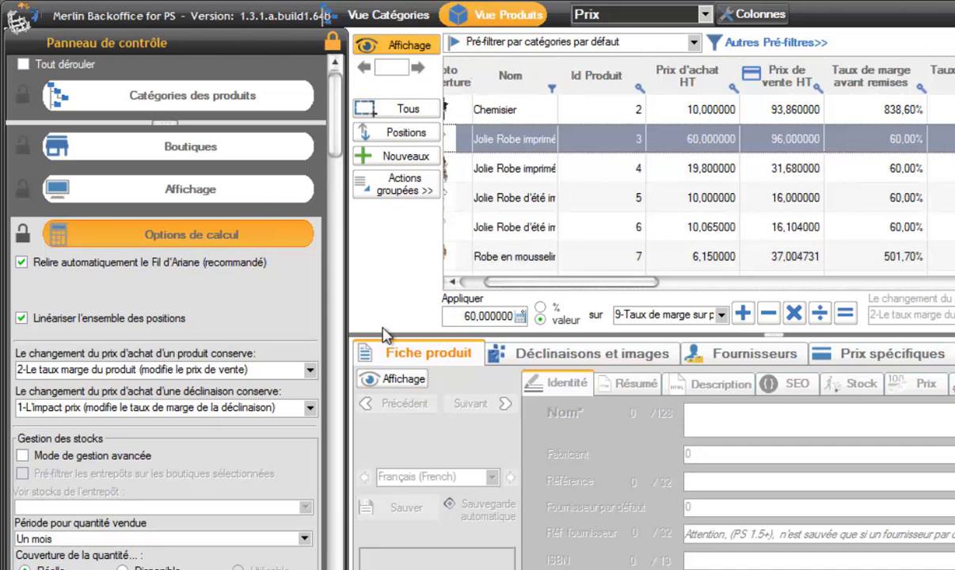
Step: Make product purchase price changes keep option 3, the margin rate of the product and its variations, and show the variations and images
click(310, 370)
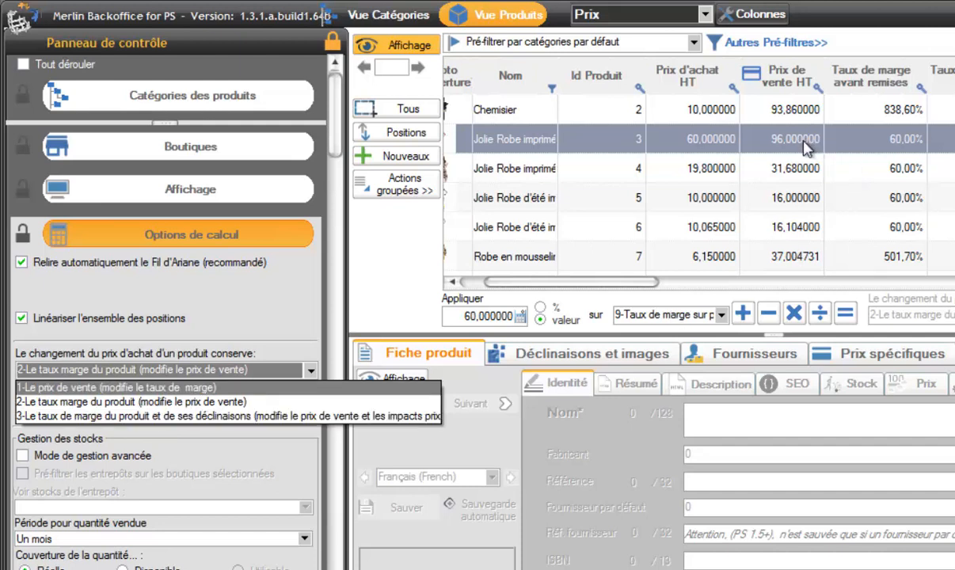
click(222, 417)
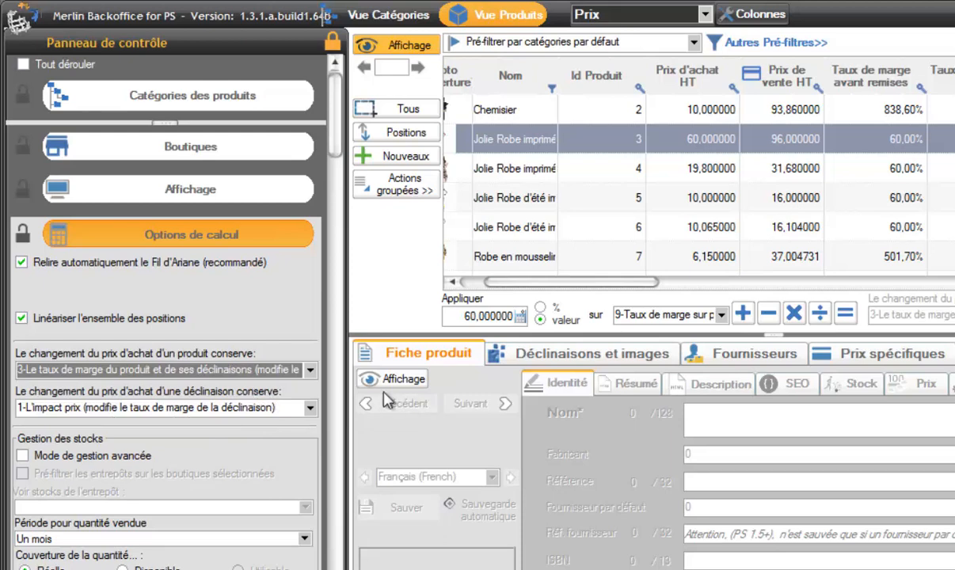
click(587, 358)
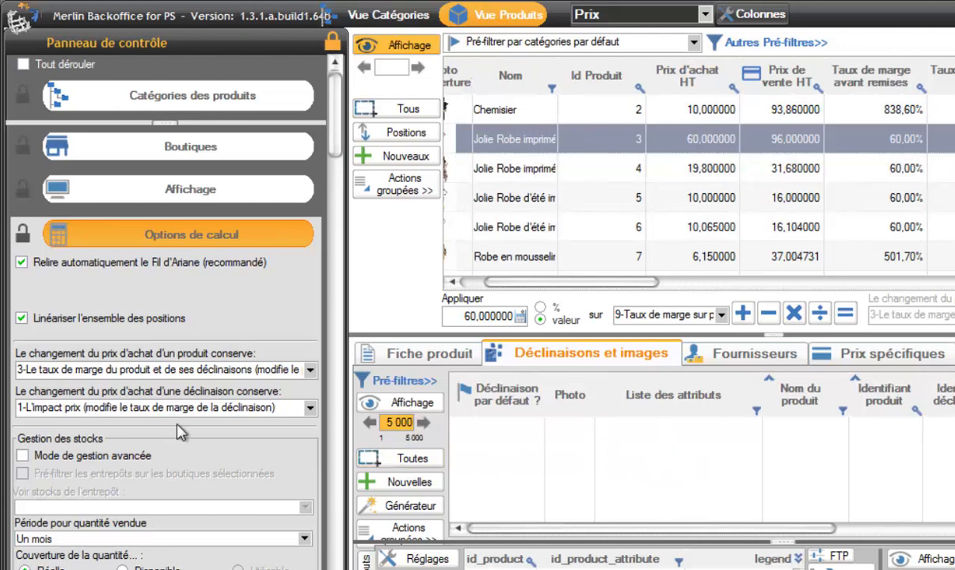
Step: Make variation purchase price changes keep "2-Le taux de marge de la déclinaison (modifie l'impact prix)"
click(308, 409)
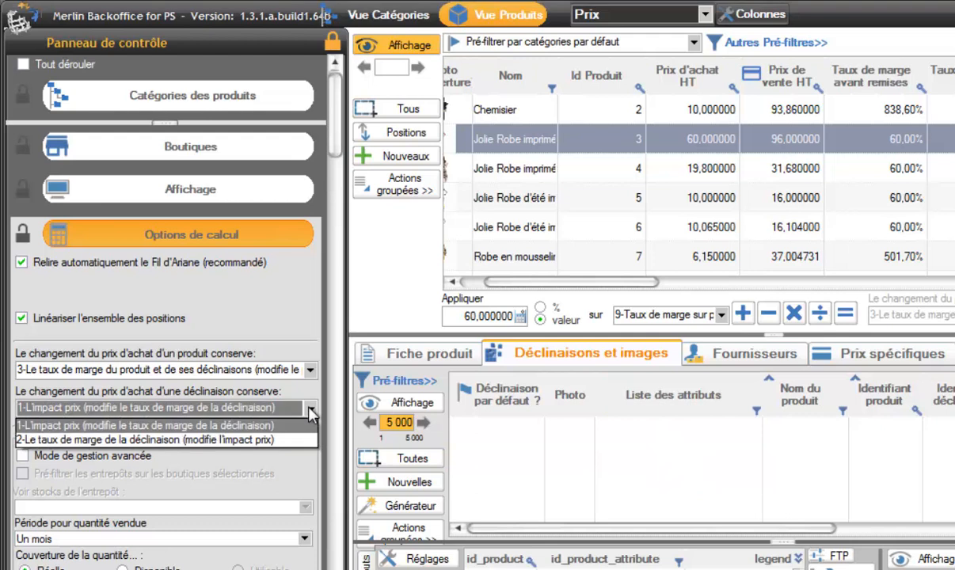
click(127, 439)
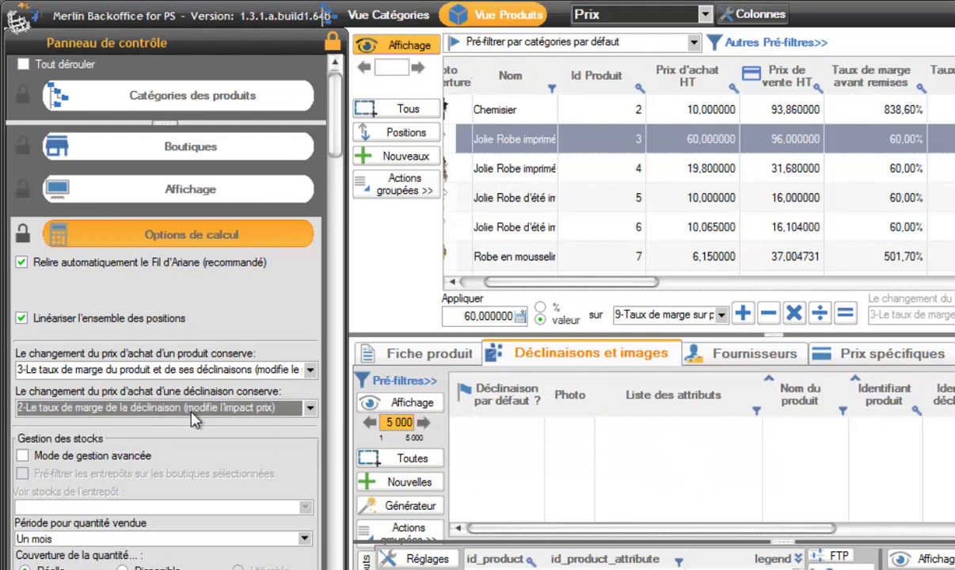
click(311, 369)
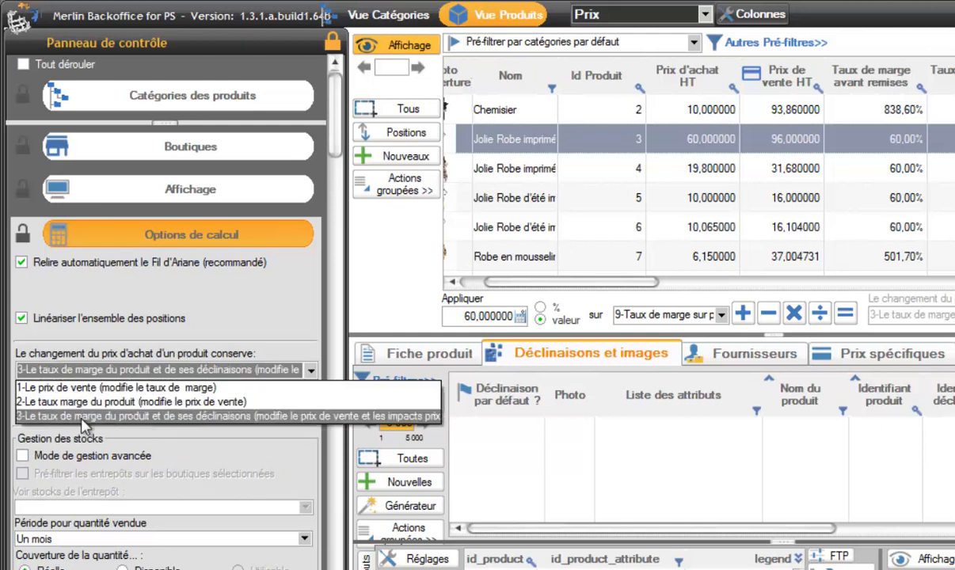
key(Escape)
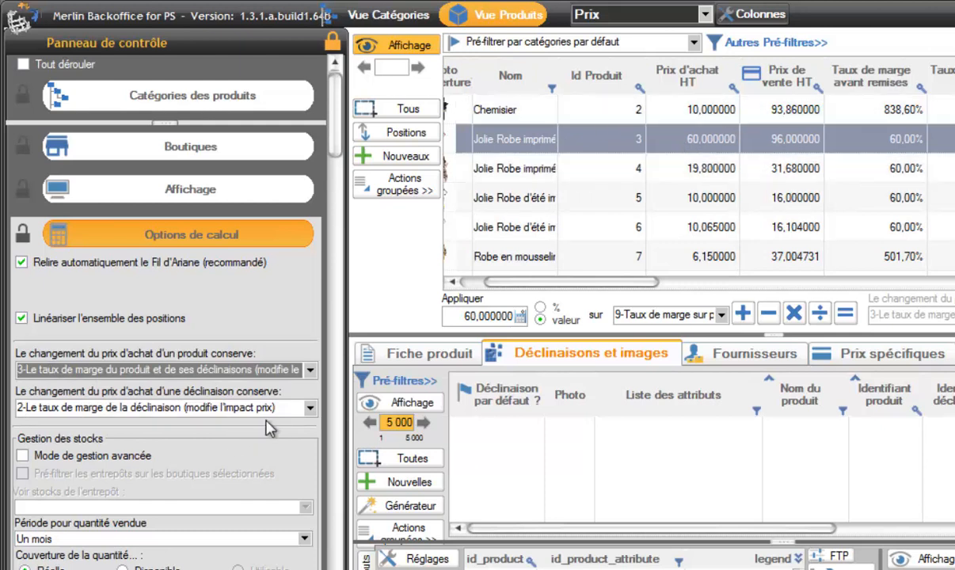
click(310, 408)
click(67, 439)
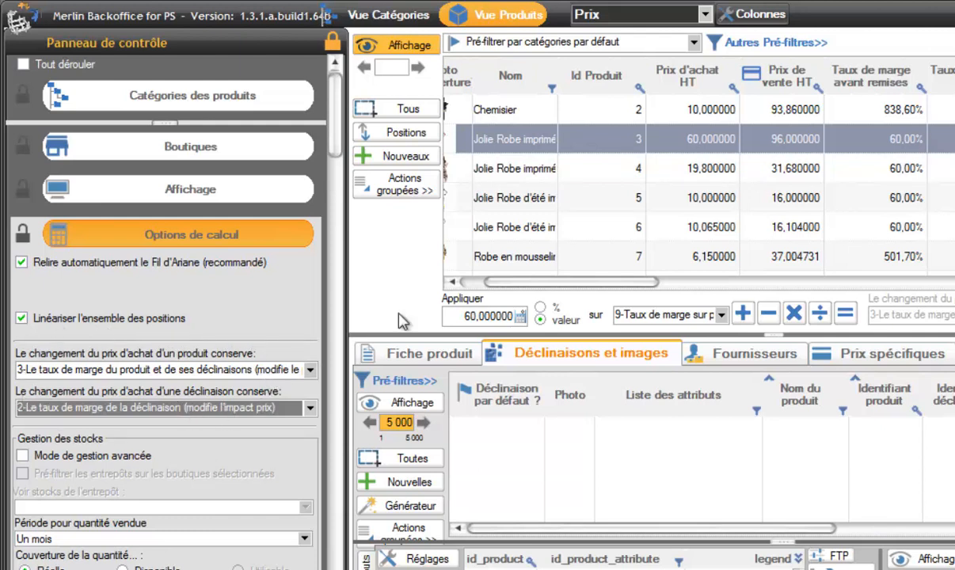
Step: Increase the purchase price excluding tax of products 3 and 4 by 10% with the product calculator and save the simulated change
click(701, 143)
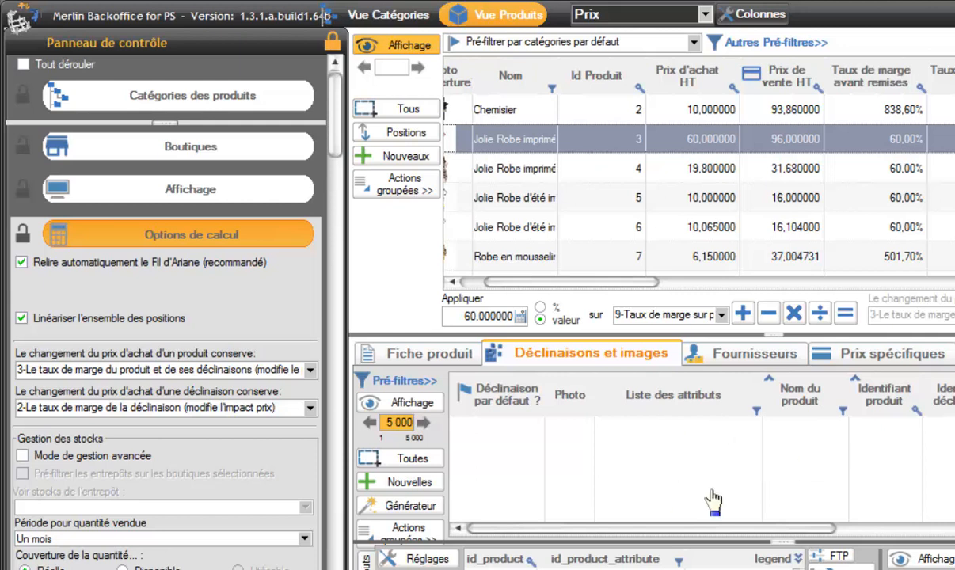
ctrl+click(704, 171)
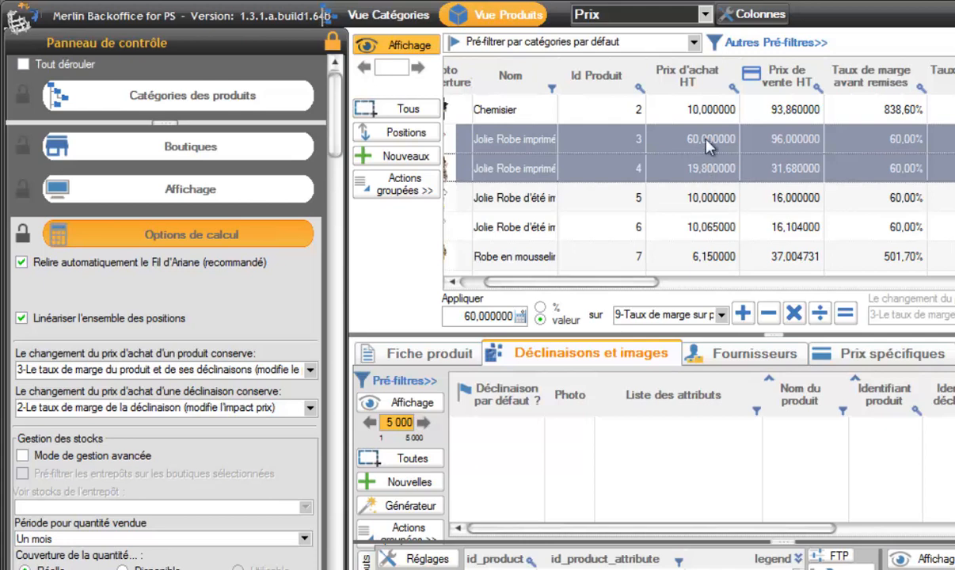
right_click(708, 145)
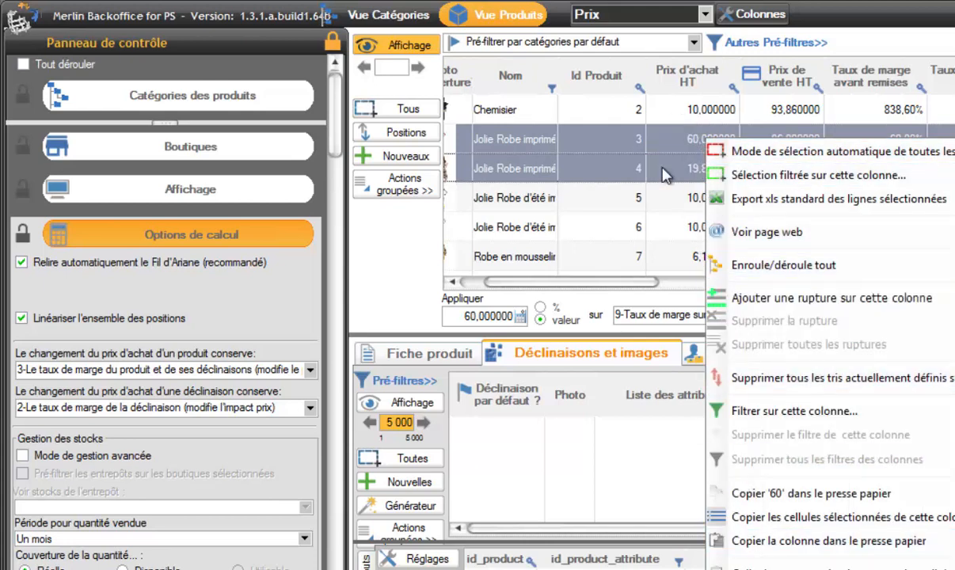
click(625, 153)
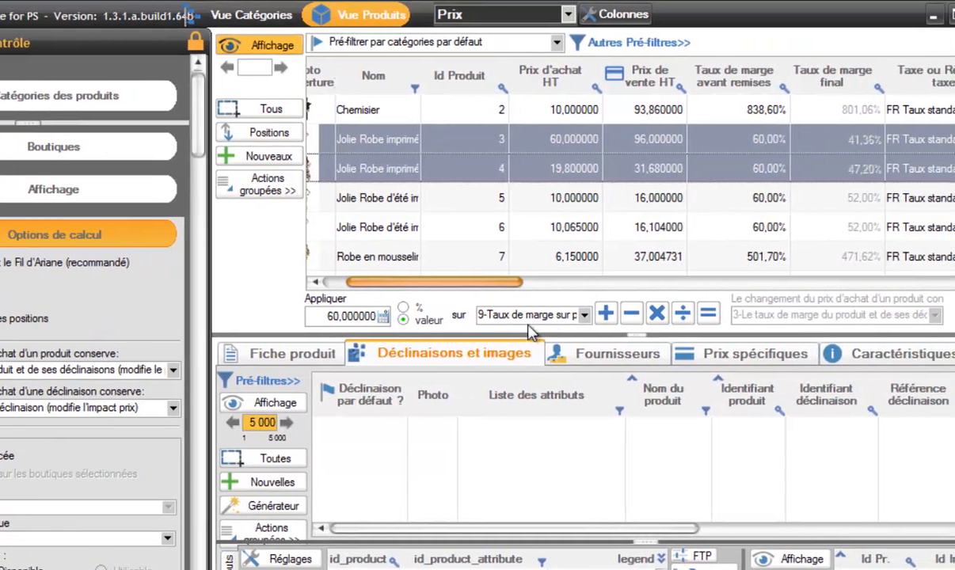
click(582, 316)
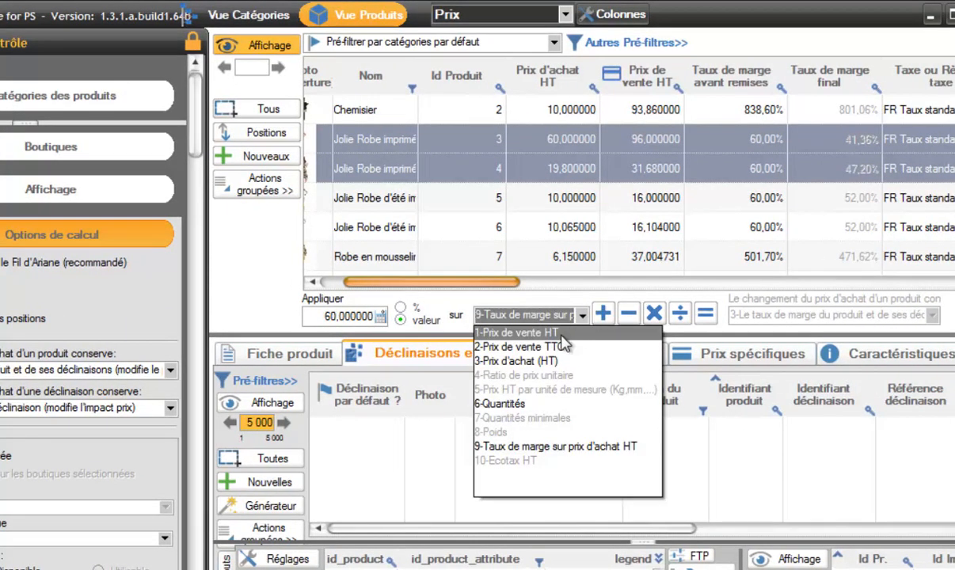
click(515, 361)
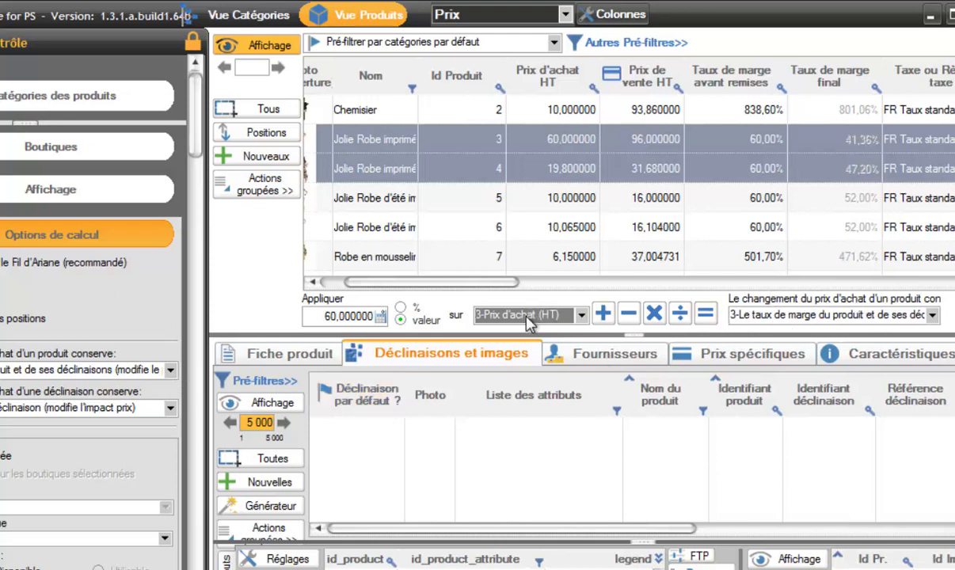
click(349, 315)
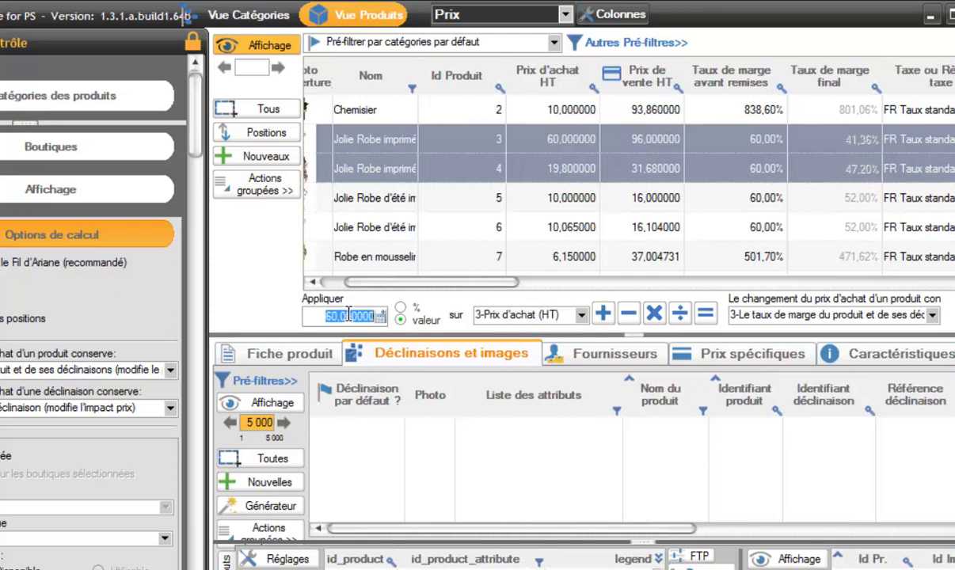
text(10)
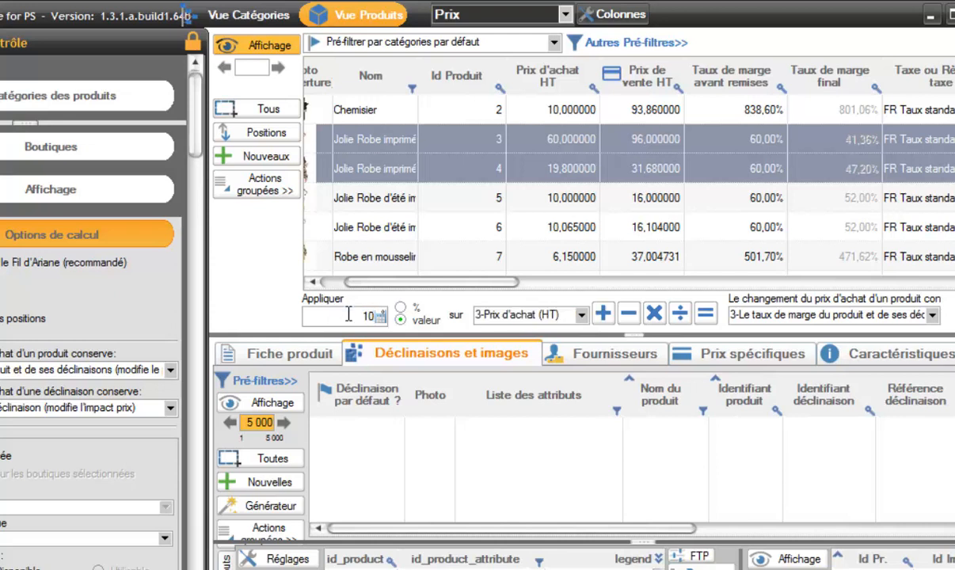
click(401, 307)
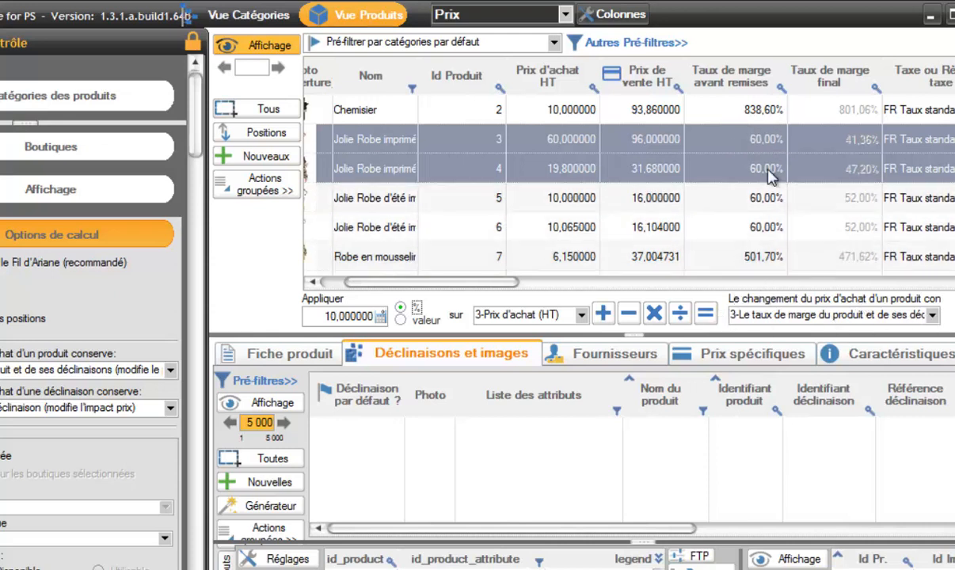
click(604, 315)
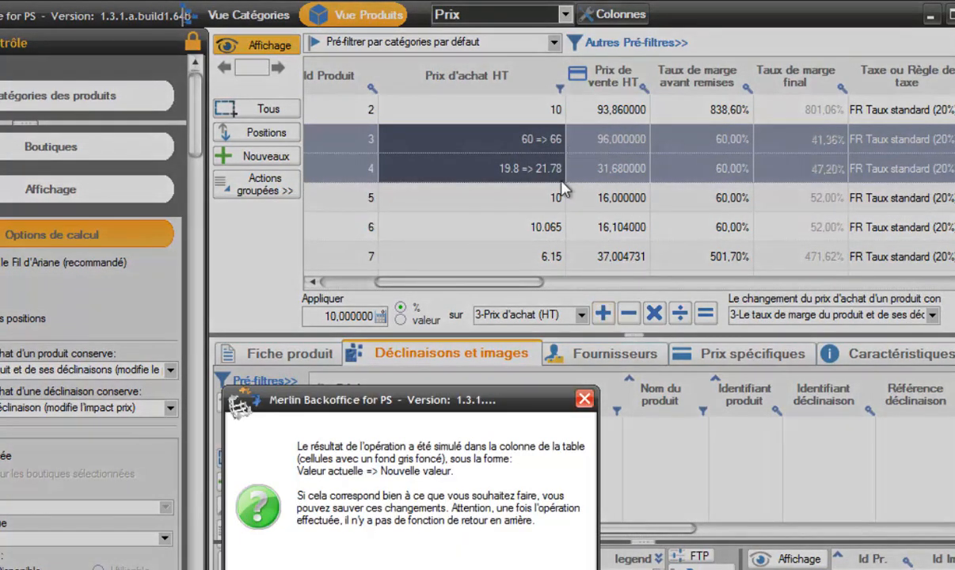
key(Return)
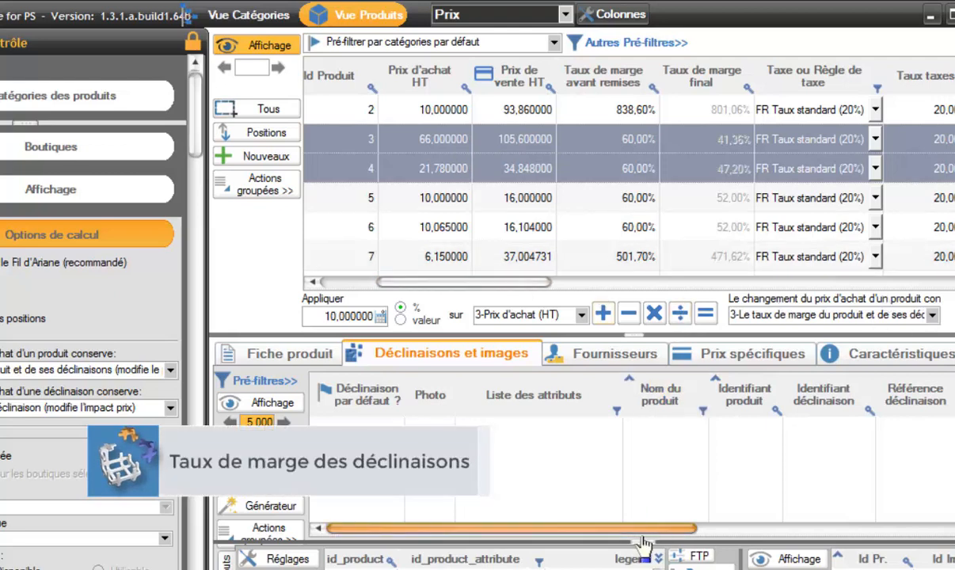
Step: Display the selected products' variations and set the variations' bulk calculator to act on "2-Prix d'achat (HT)"
click(266, 404)
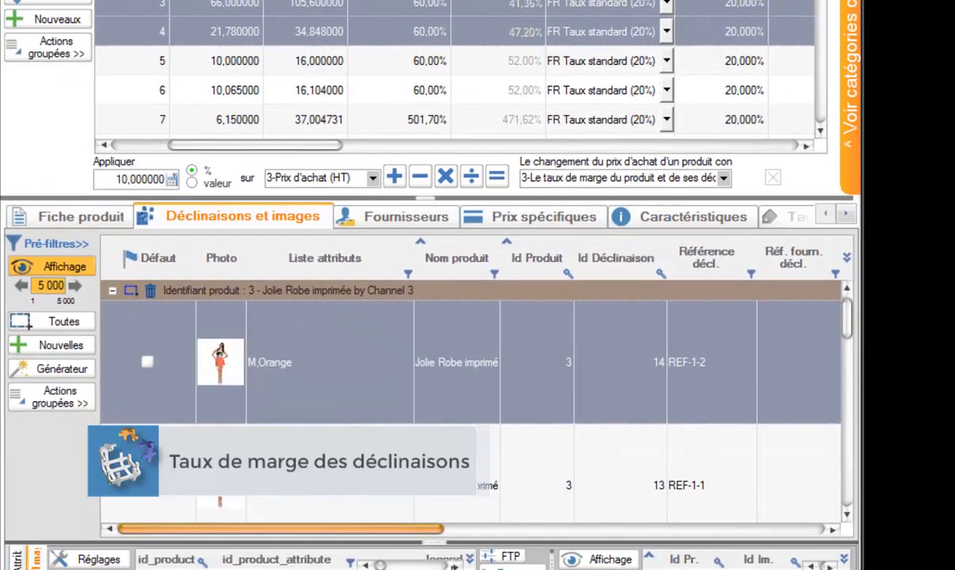
drag(427, 536, 625, 532)
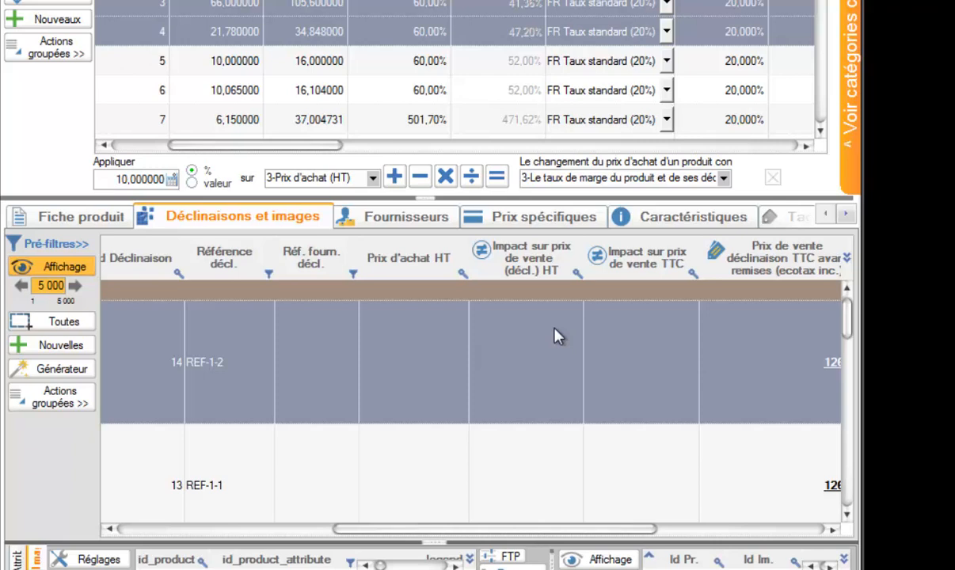
click(56, 397)
click(127, 404)
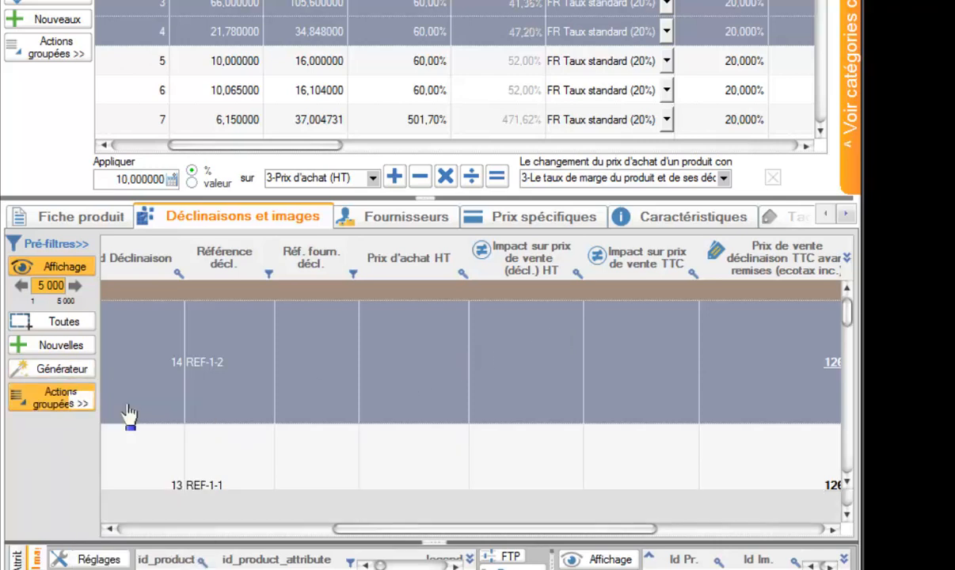
scroll(149, 384, down, 3)
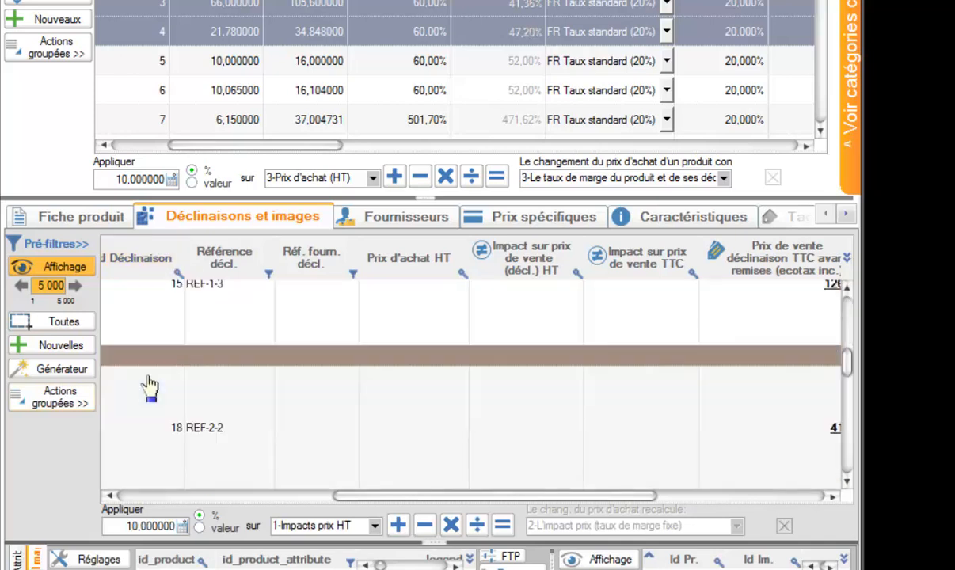
click(376, 526)
click(317, 559)
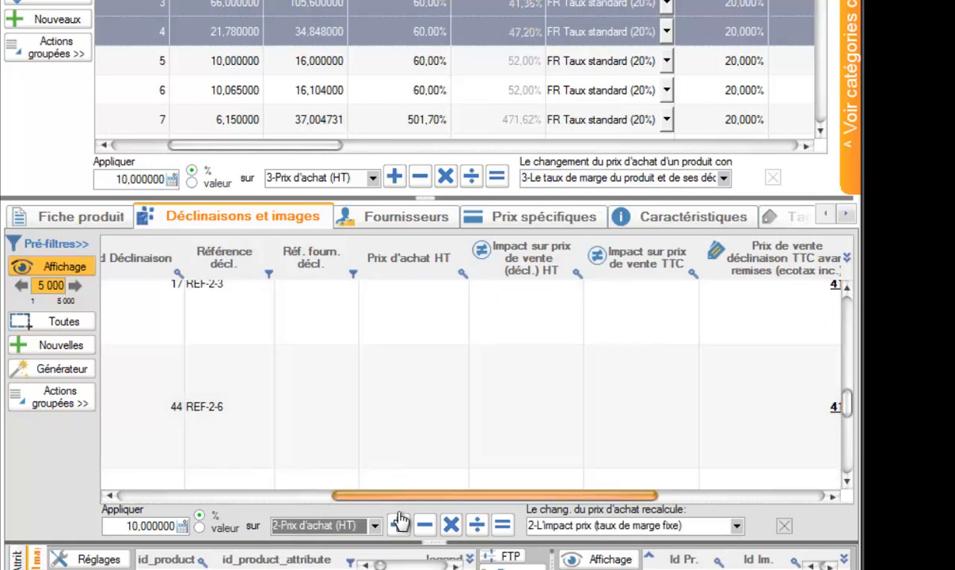
Step: Examine the recalculation options offered for purchase price changes in the variations' calculator
click(737, 527)
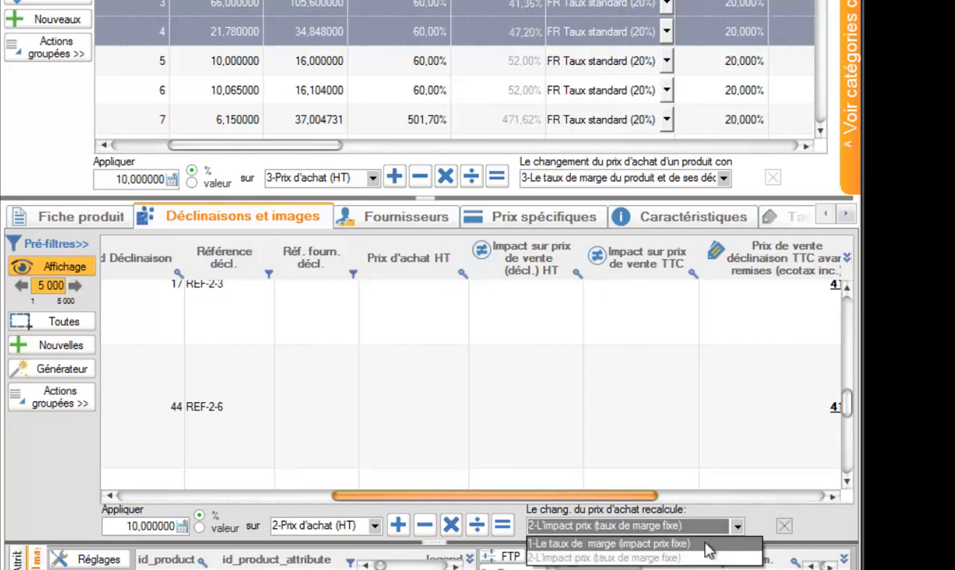
click(762, 526)
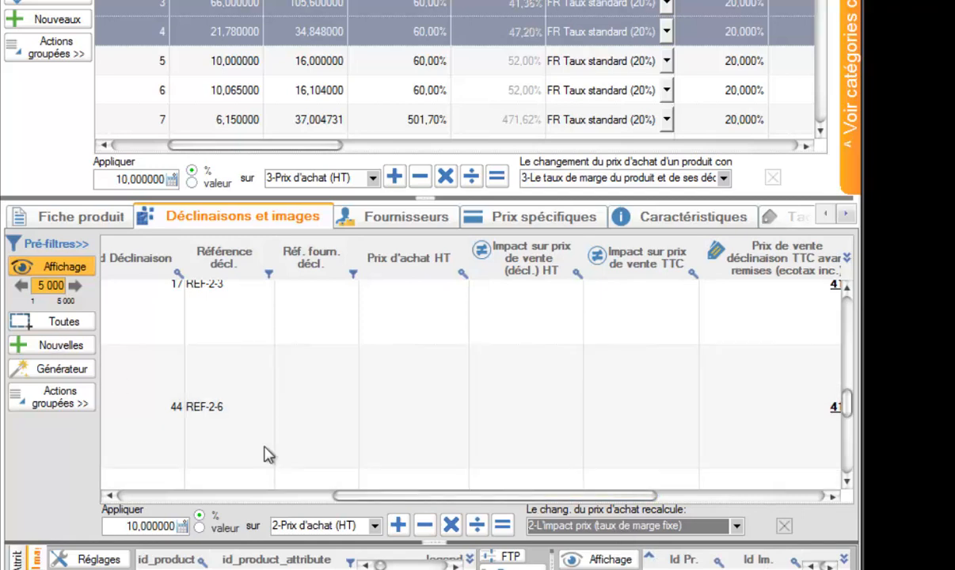
click(736, 526)
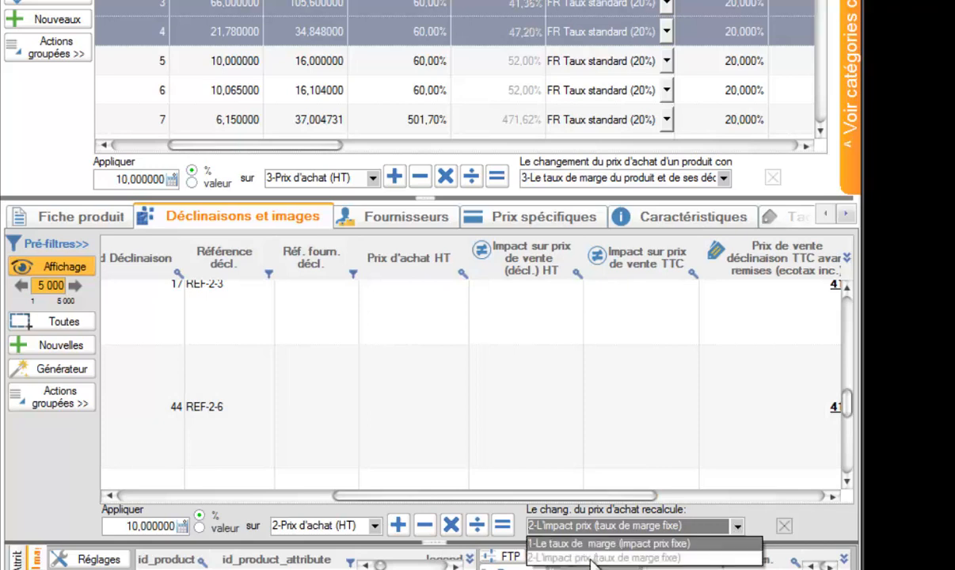
click(693, 514)
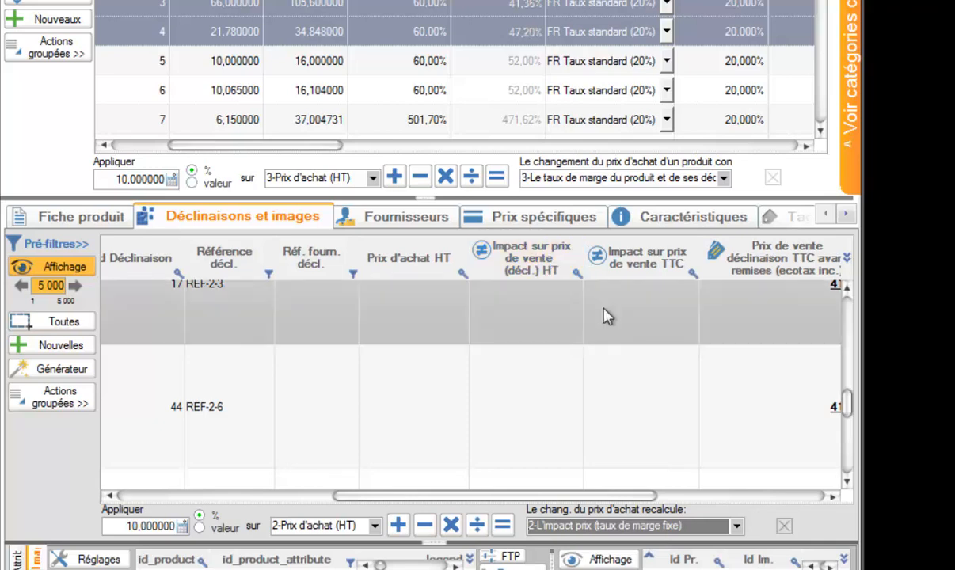
click(605, 527)
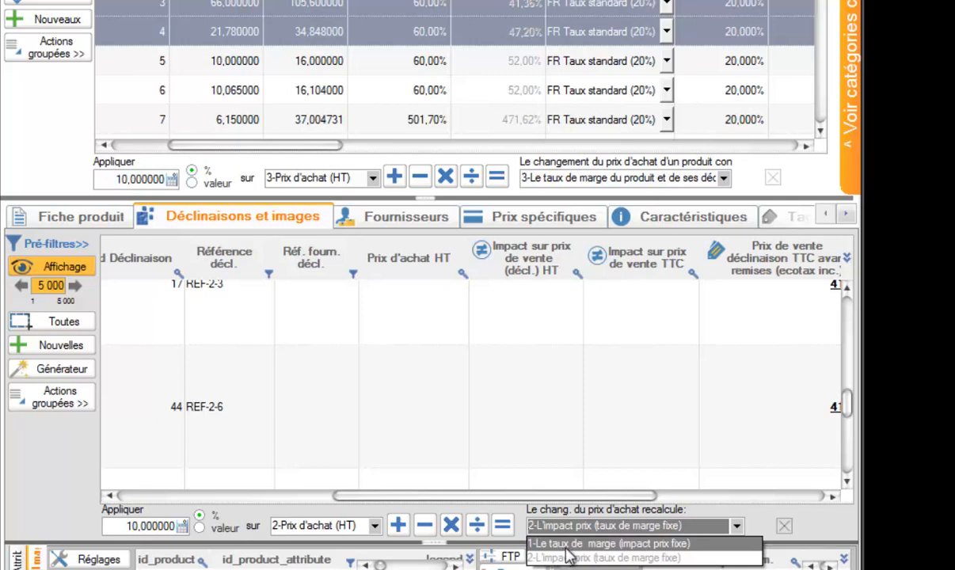
click(503, 453)
Step: Add the "Taux de marge HT avant remises" column to the variations table of the Prix configuration, placed after the variation identifier, and validate
drag(529, 496, 389, 496)
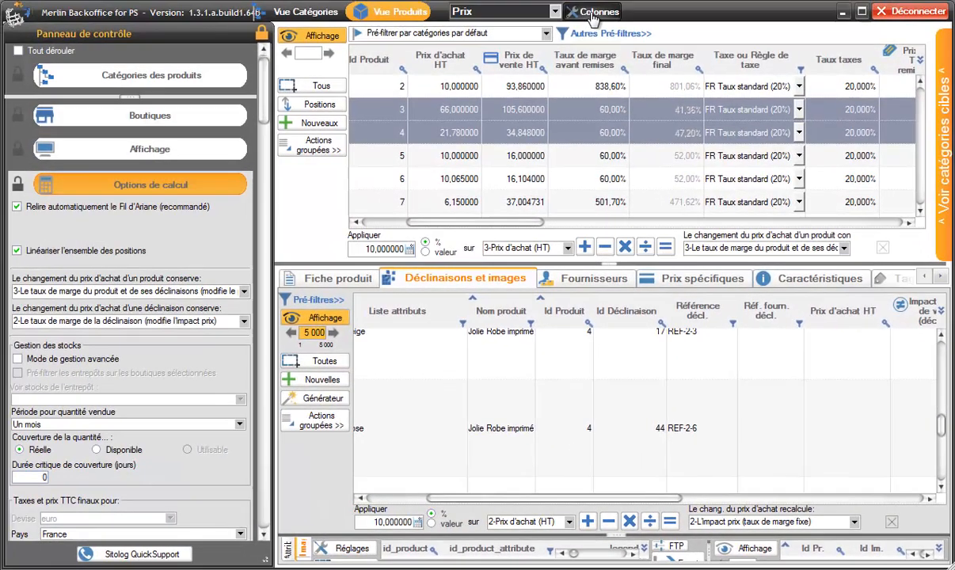
click(587, 11)
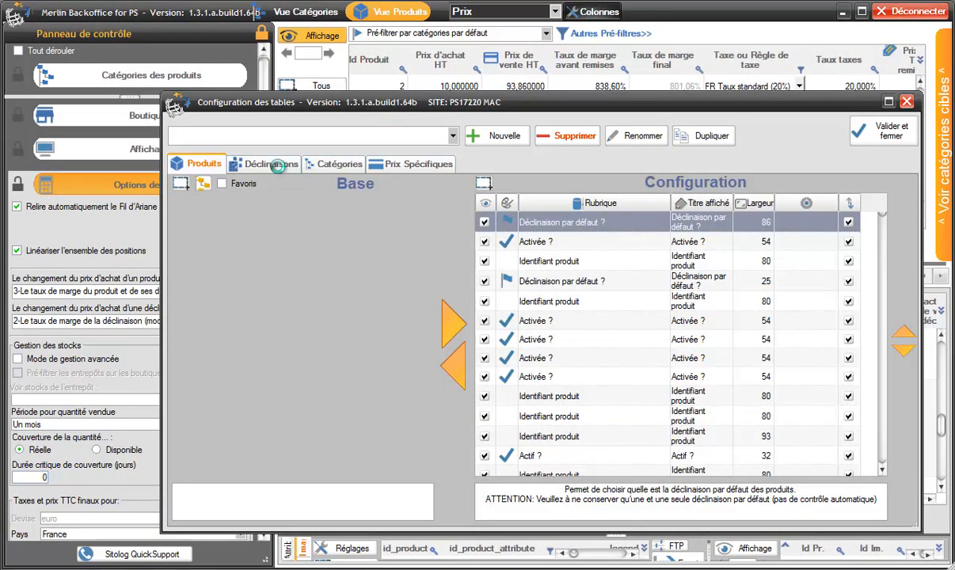
click(272, 164)
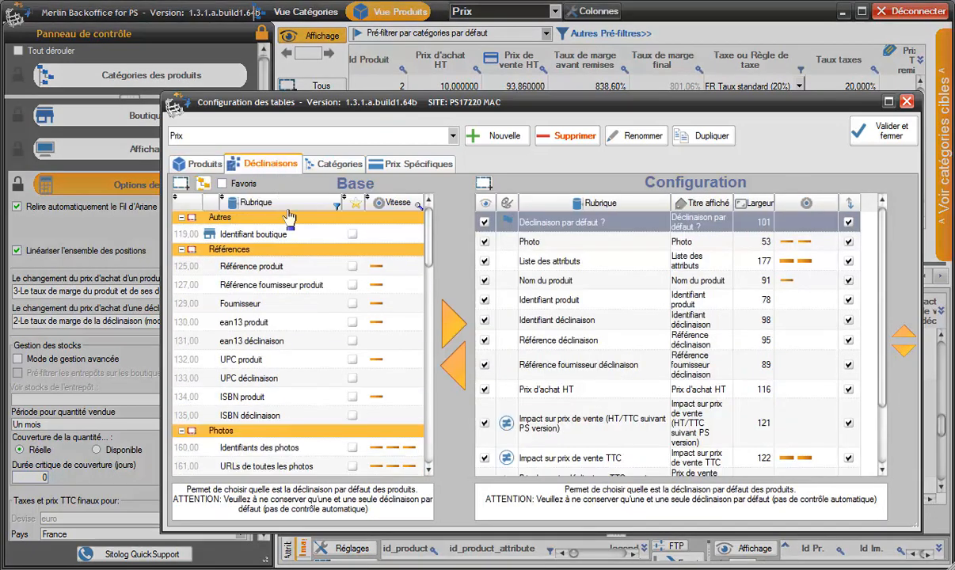
click(203, 183)
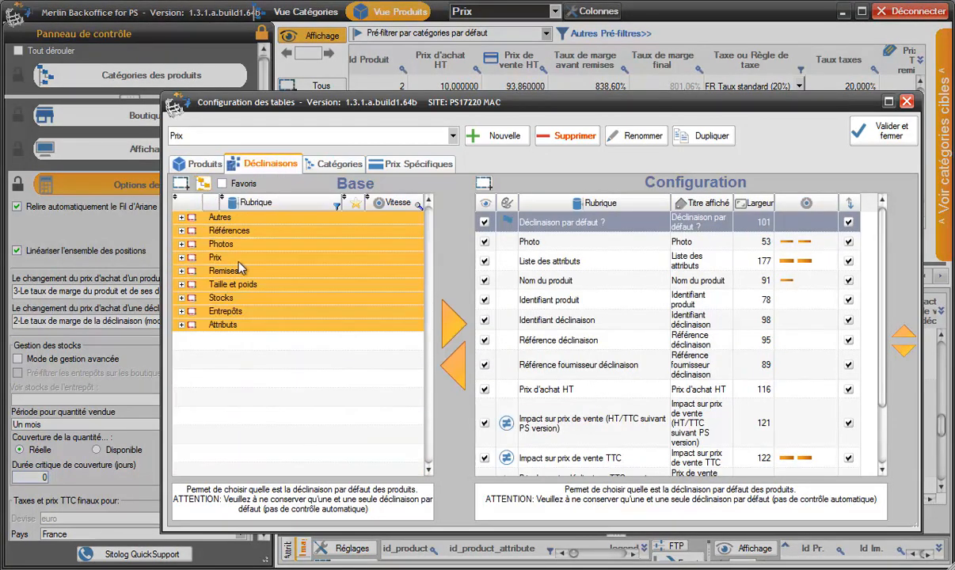
click(181, 257)
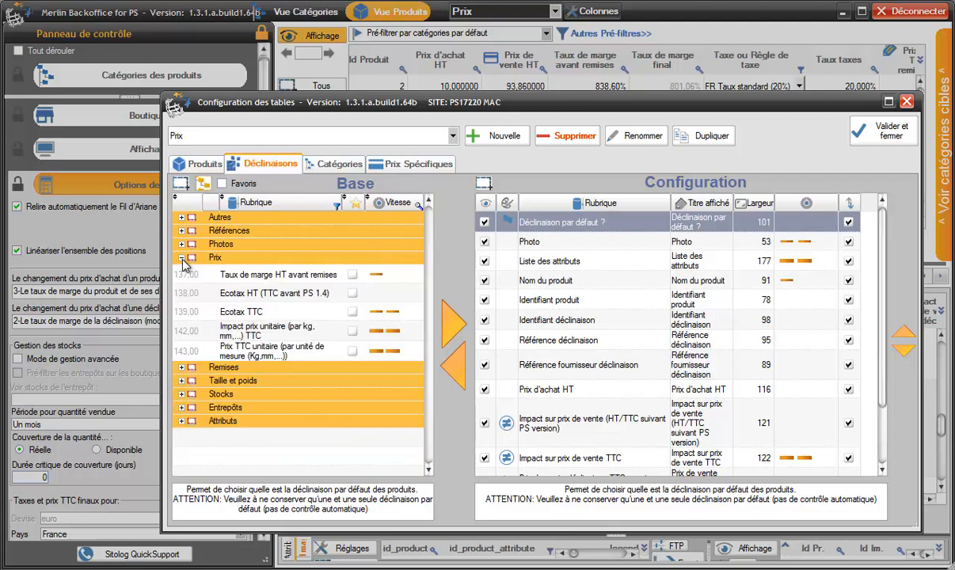
click(236, 278)
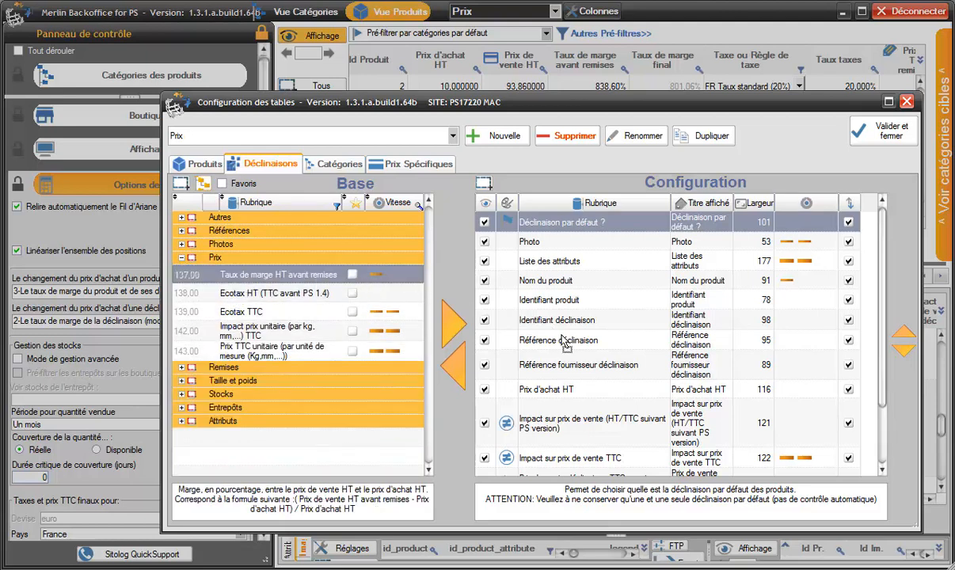
drag(564, 345, 561, 342)
click(903, 136)
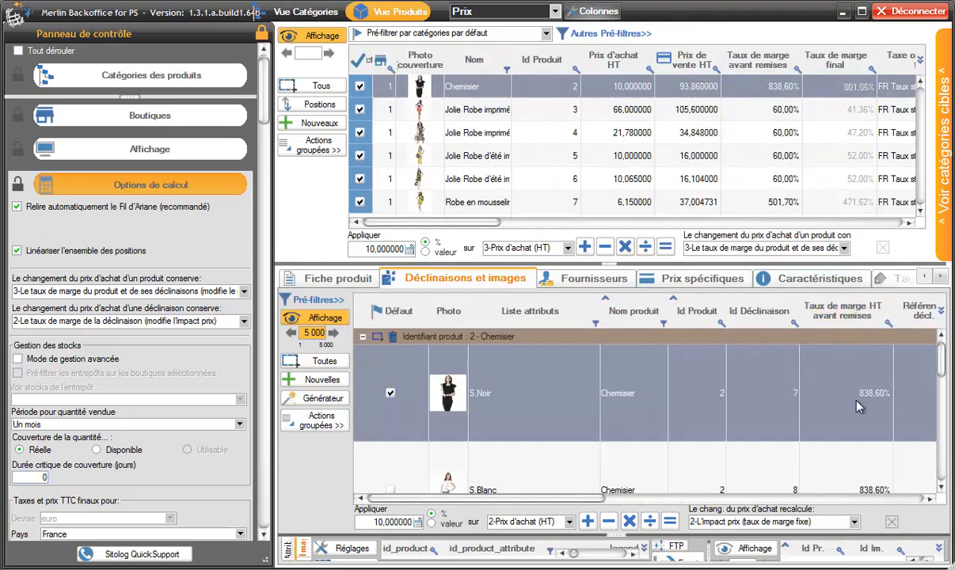
Step: Switch the variation purchase price recalculation to "1-Le taux de marge (impact prix fixe)" and back to "2-L'impact prix (taux de marge fixe)"
click(856, 523)
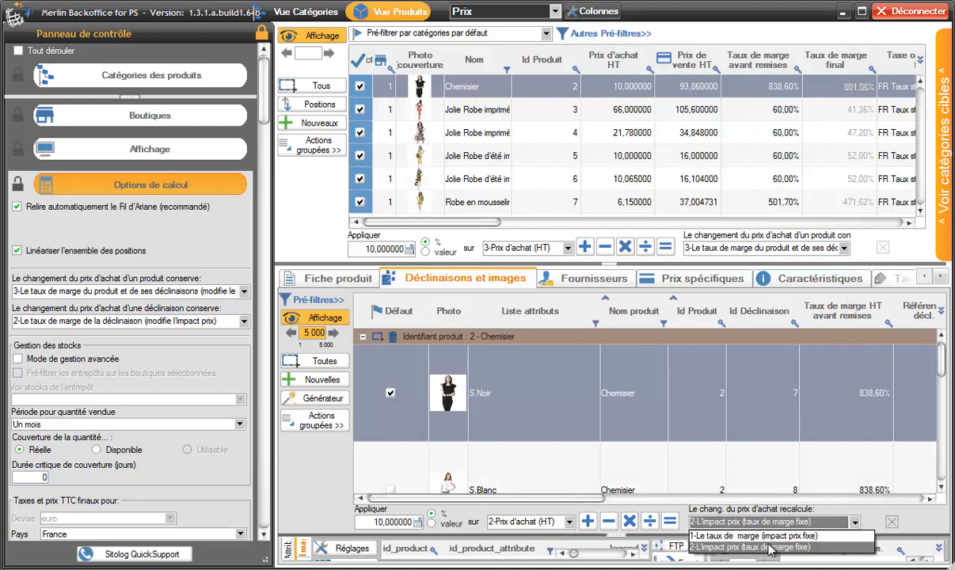
click(728, 536)
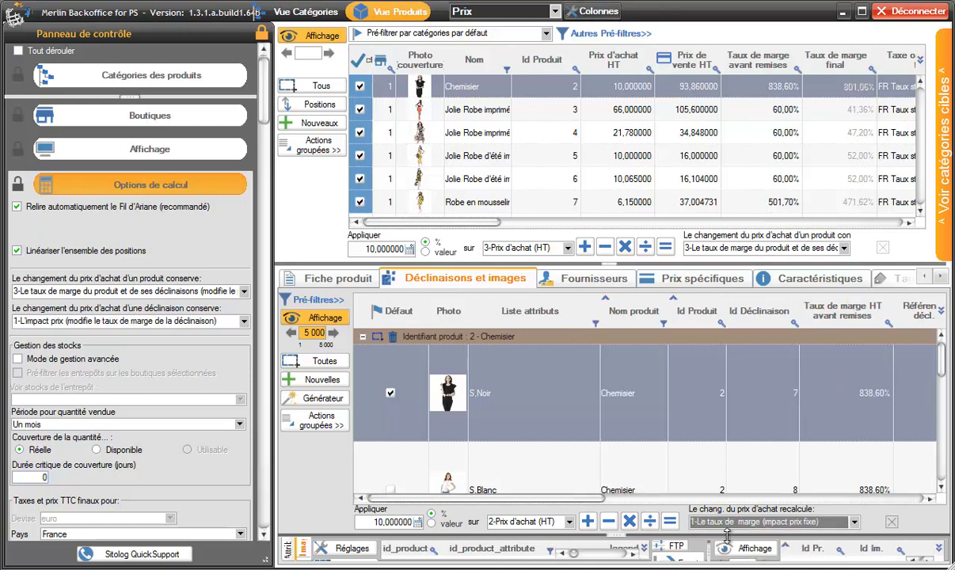
click(856, 523)
click(725, 542)
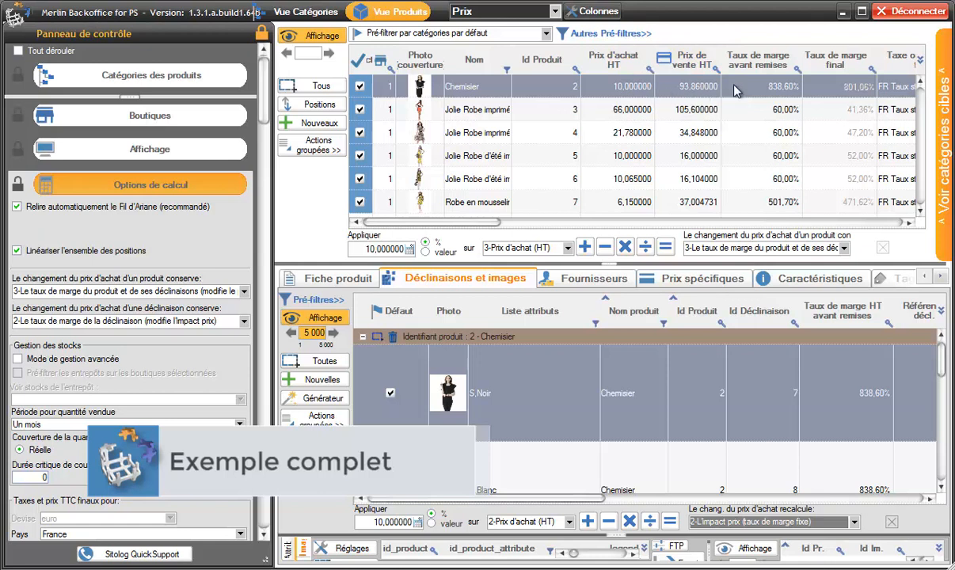
Step: Set the margin rate before discounts of the Chemisier product to 20%
click(785, 88)
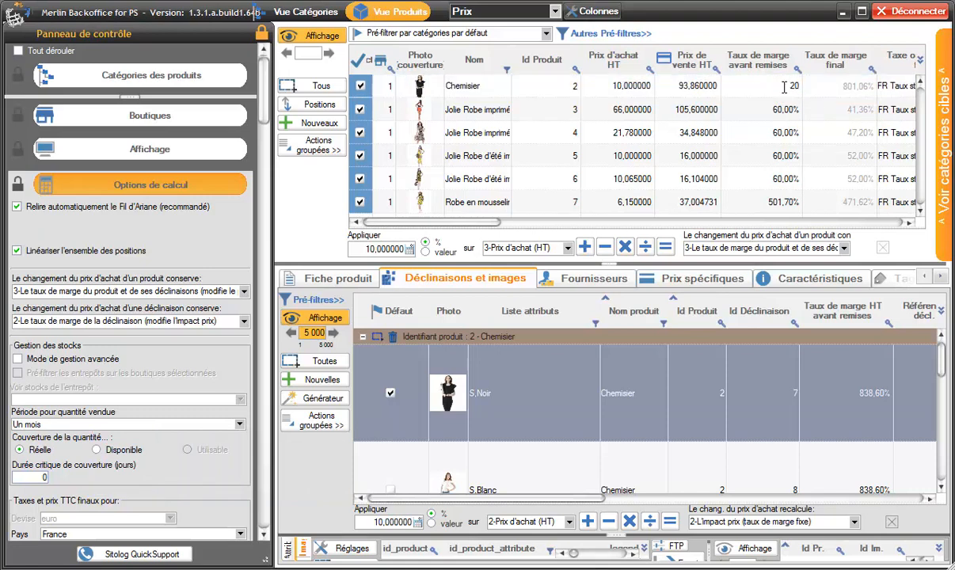
key(Return)
click(761, 90)
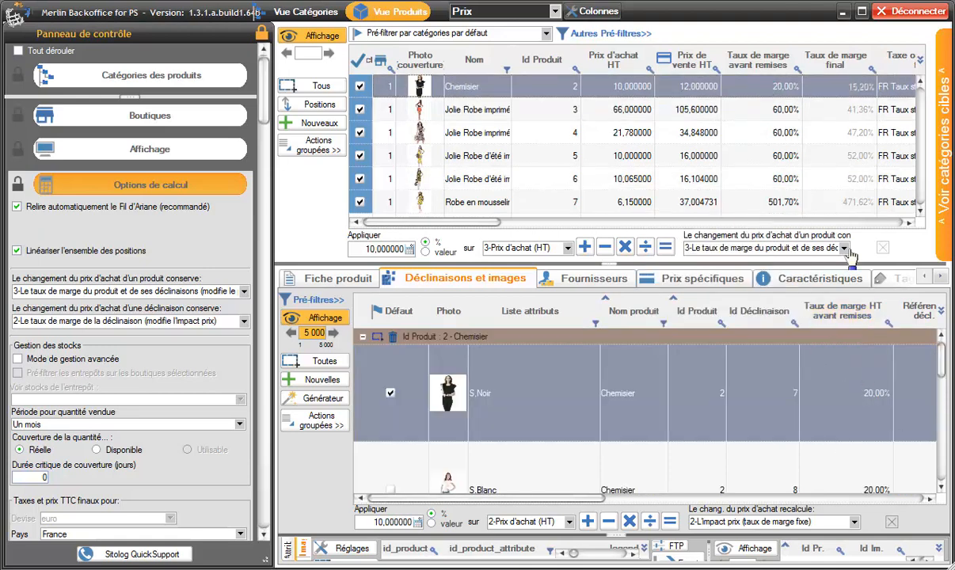
drag(944, 361, 943, 336)
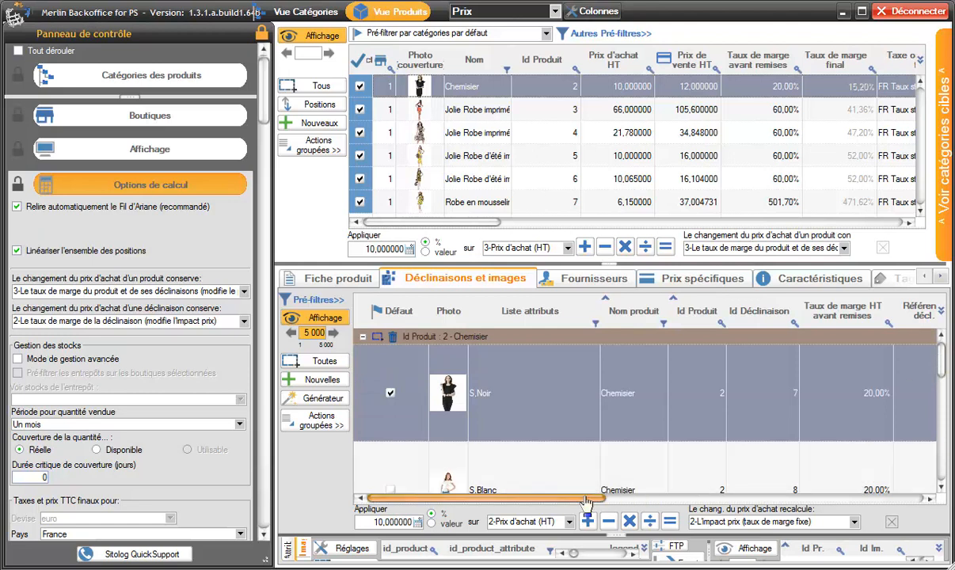
drag(586, 501, 753, 507)
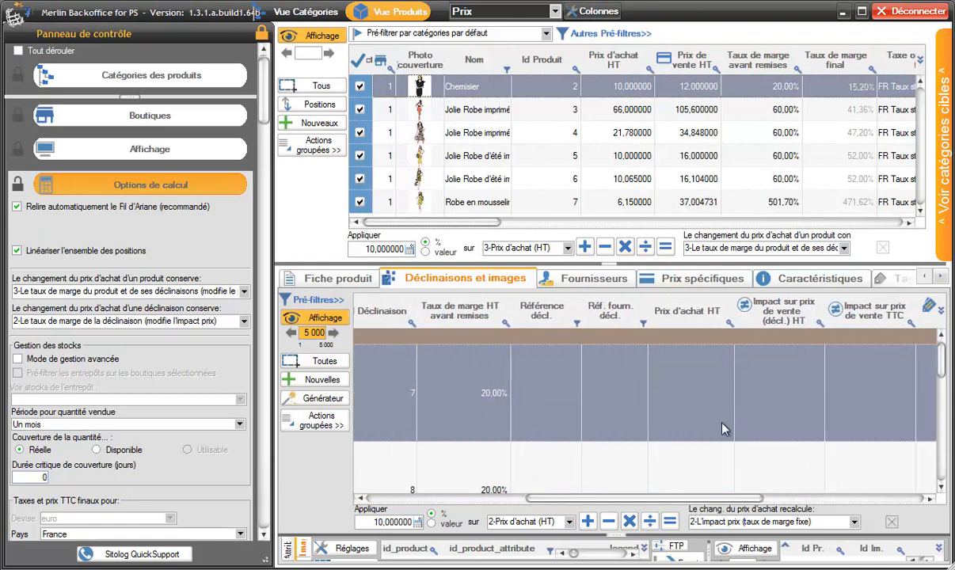
Step: Set the purchase price before tax of the Chemisier's S,Noir variation to 11
click(694, 394)
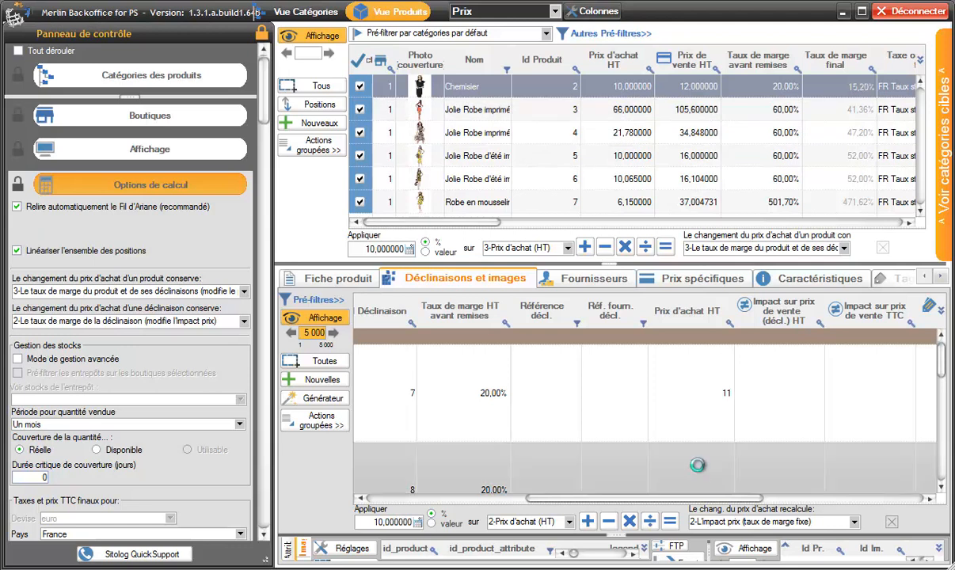
key(Return)
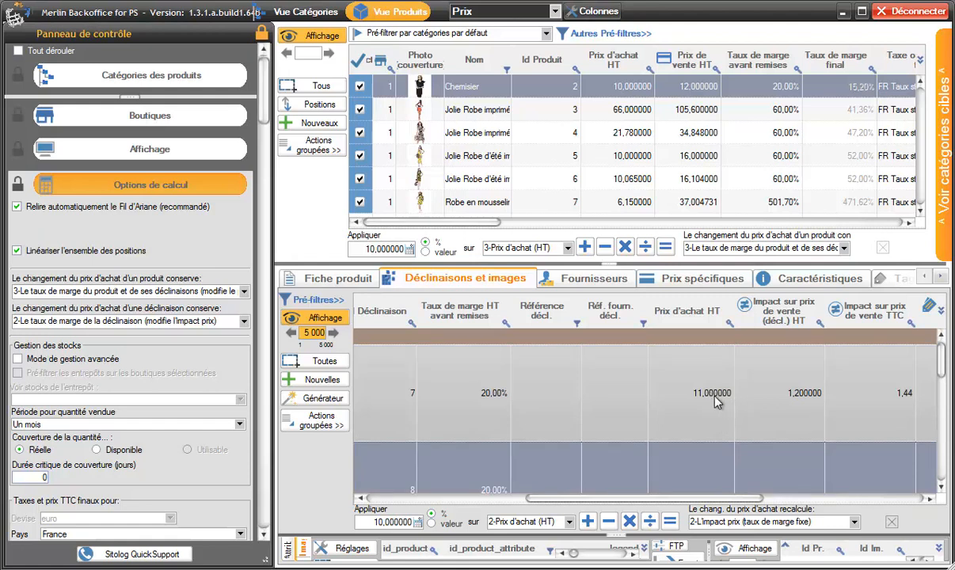
drag(708, 498, 744, 496)
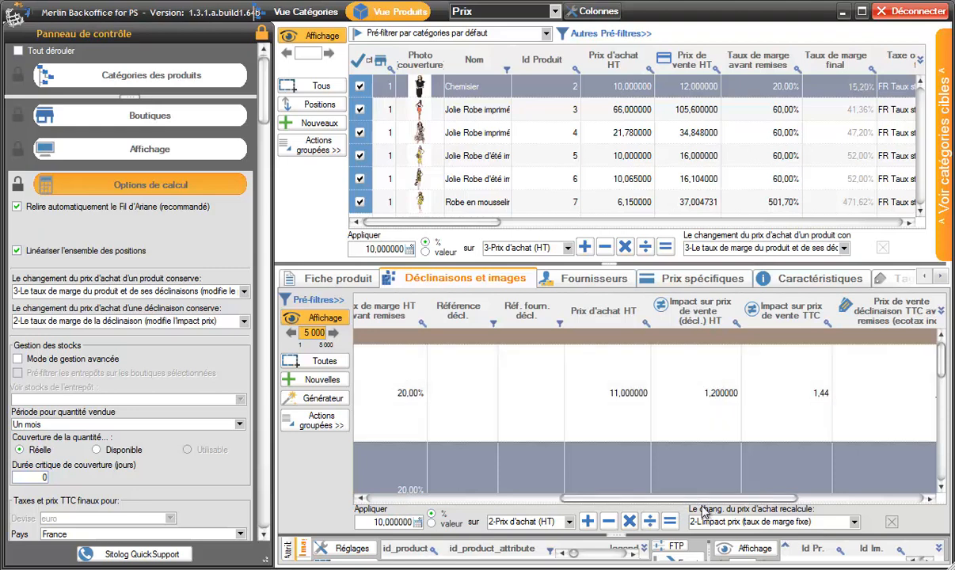
scroll(625, 471, left, 3)
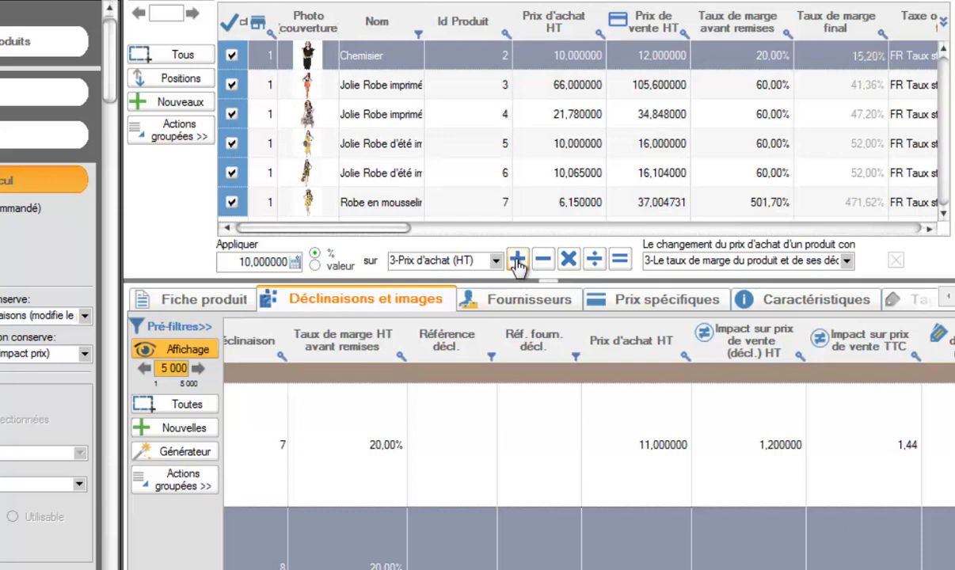
Step: Increase the Chemisier product's purchase price before tax by 10% while keeping the margin rates of the product and its variations, and save the change
click(847, 261)
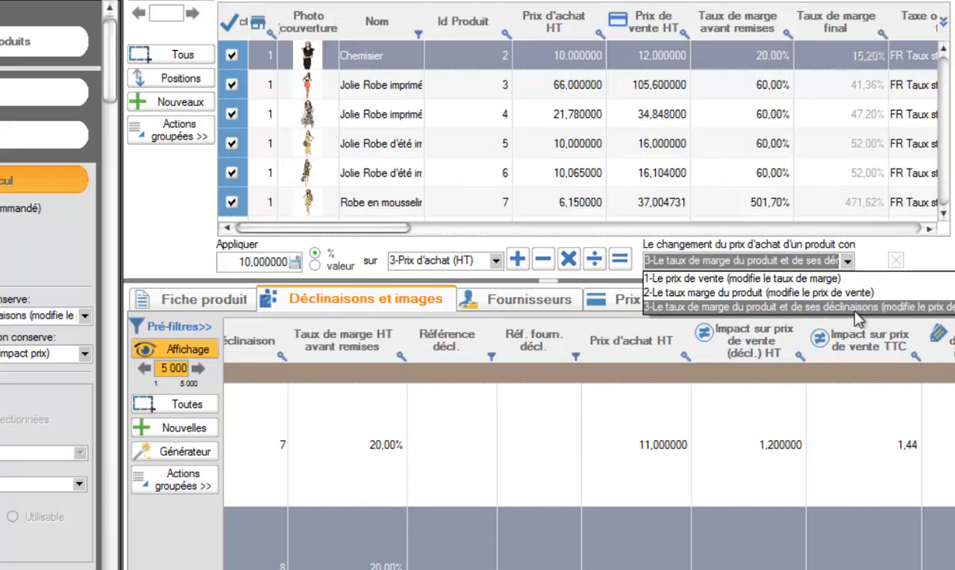
click(813, 242)
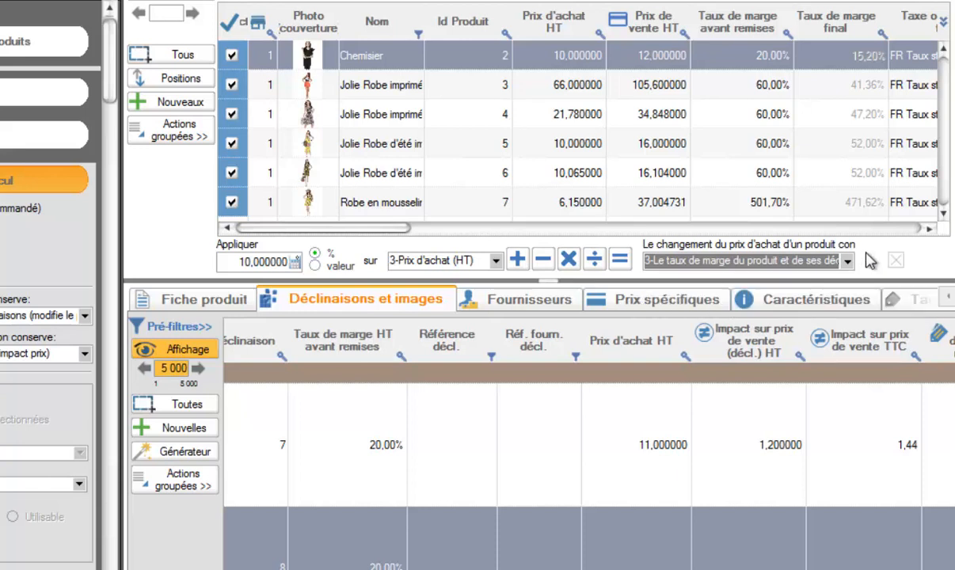
click(517, 260)
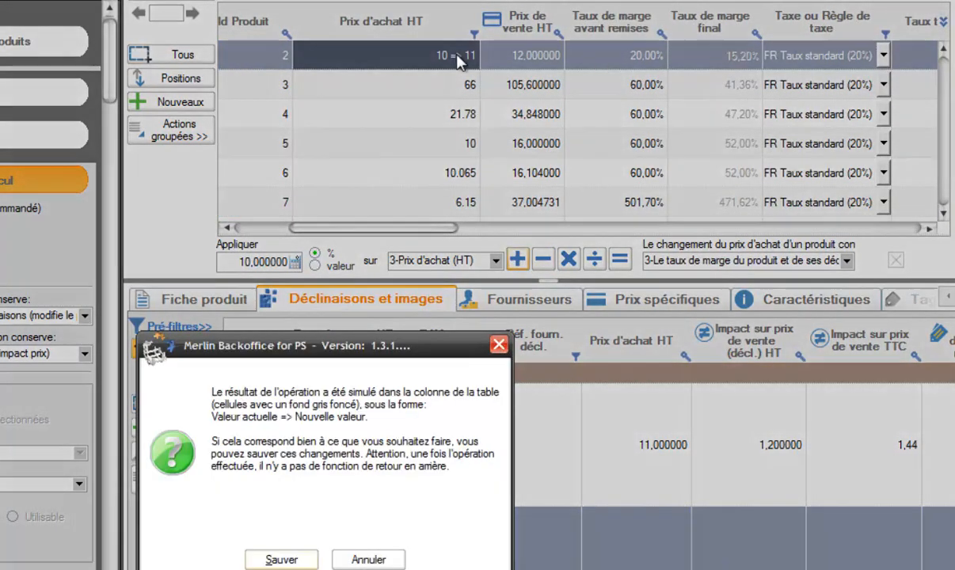
click(284, 559)
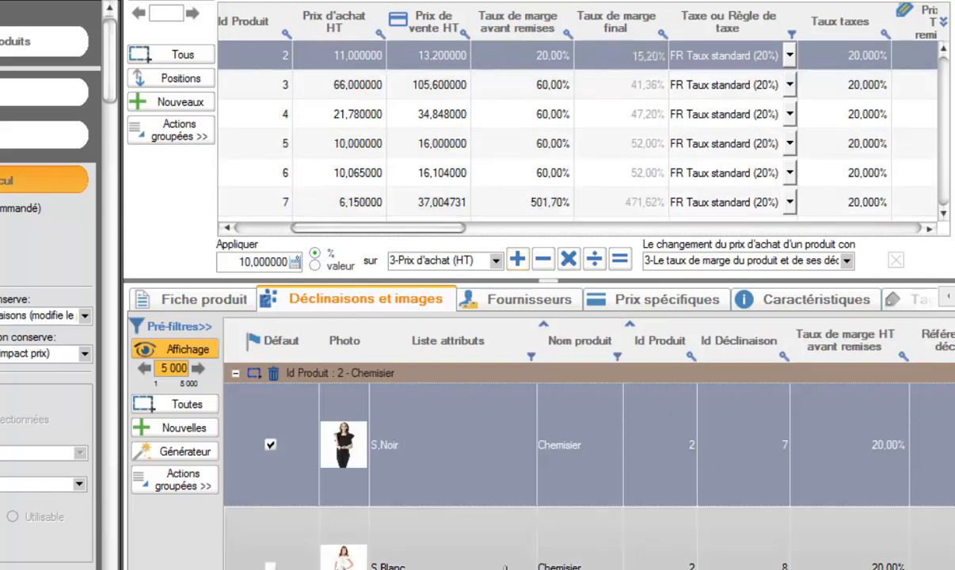
Step: Examine the margin rates, purchase prices, price impacts and tax-inclusive sale prices of the Chemisier's variations
scroll(713, 468, right, 2)
scroll(725, 477, down, 2)
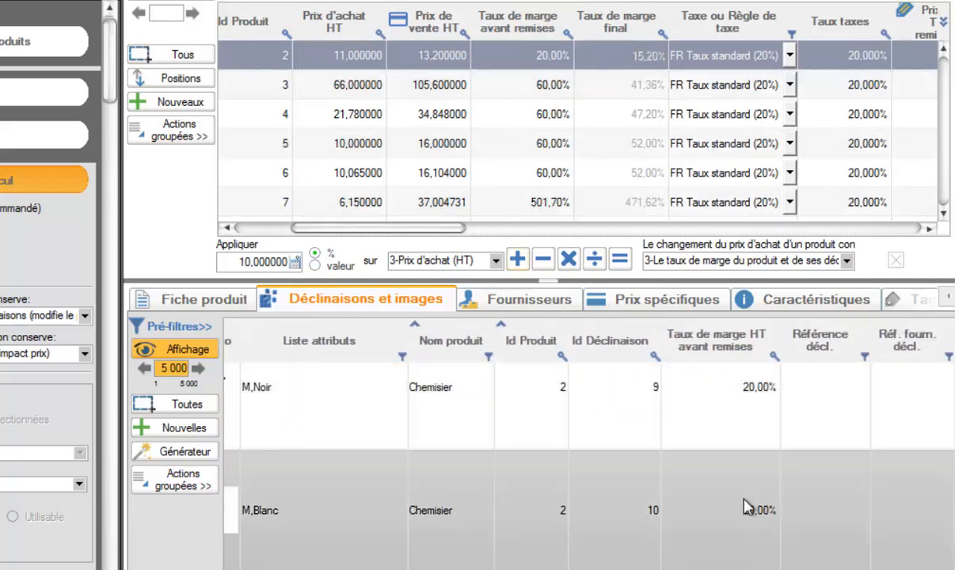
scroll(953, 496, up, 2)
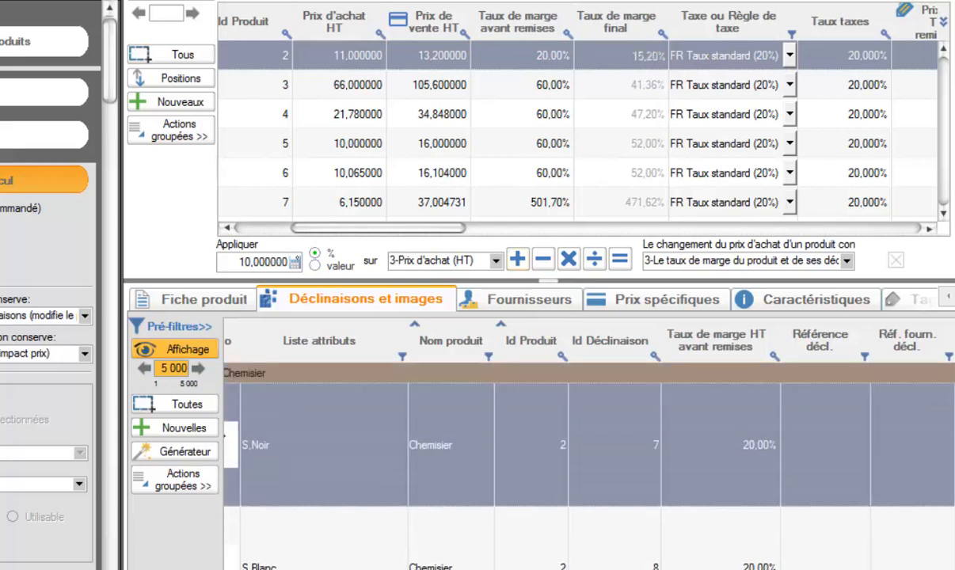
scroll(953, 496, up, 1)
scroll(748, 507, right, 4)
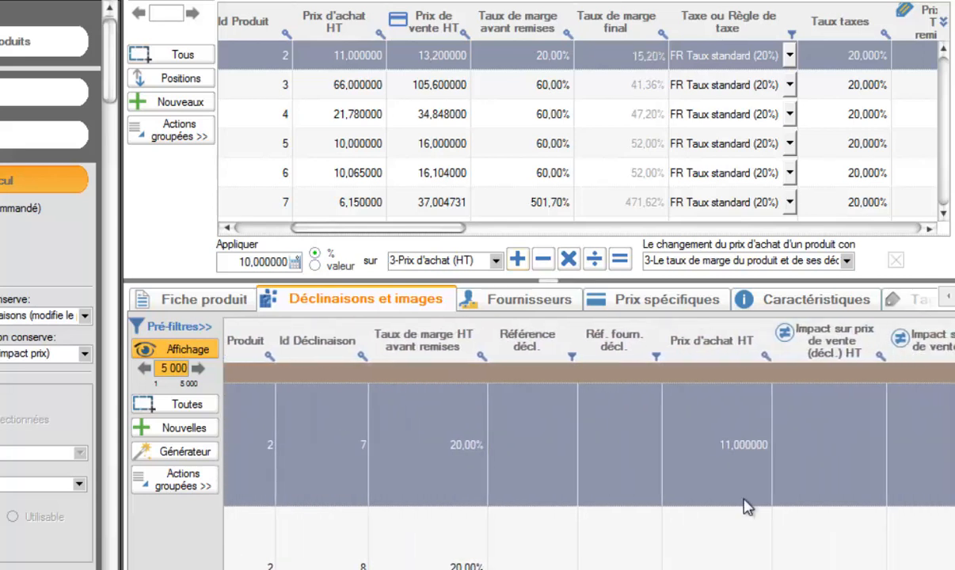
scroll(764, 555, right, 2)
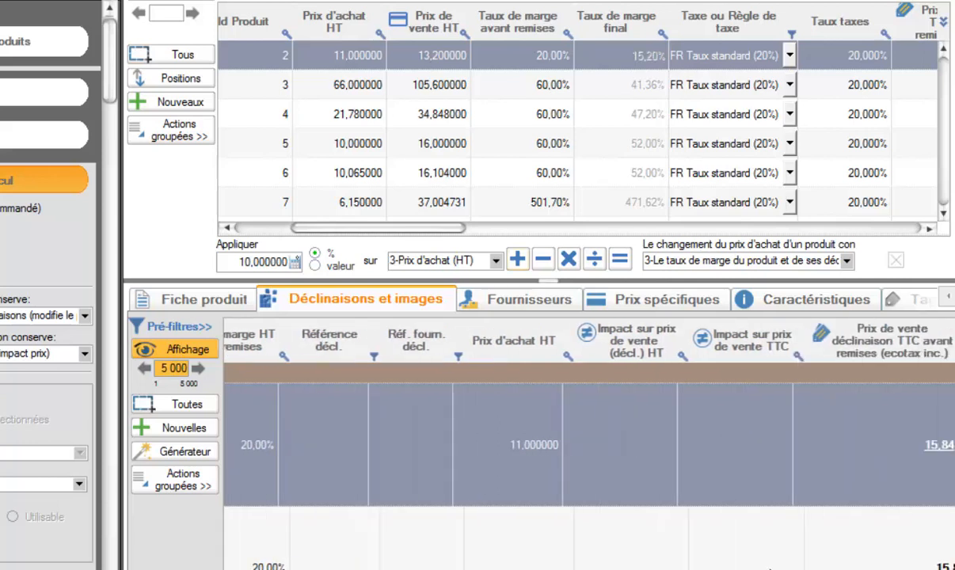
scroll(770, 569, right, 1)
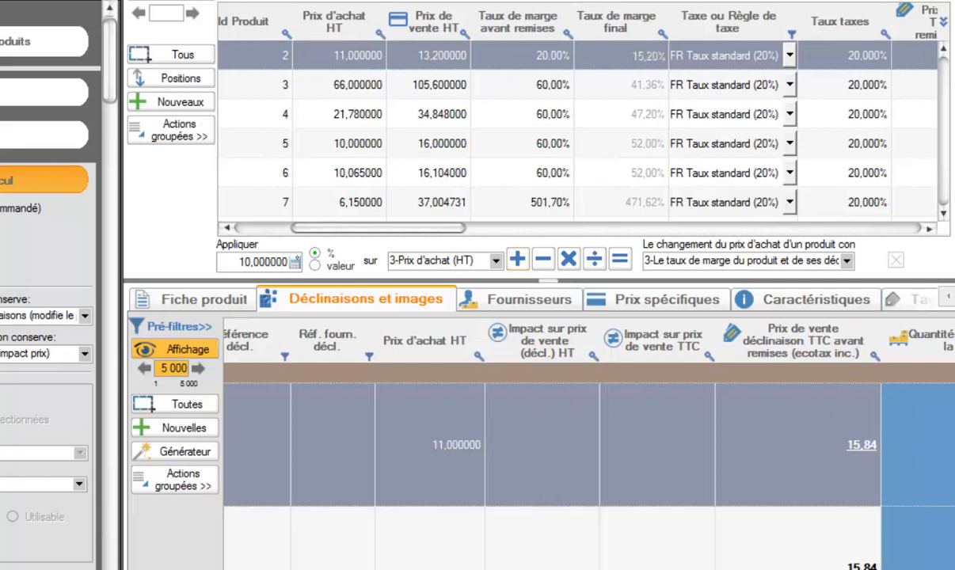
scroll(411, 438, left, 3)
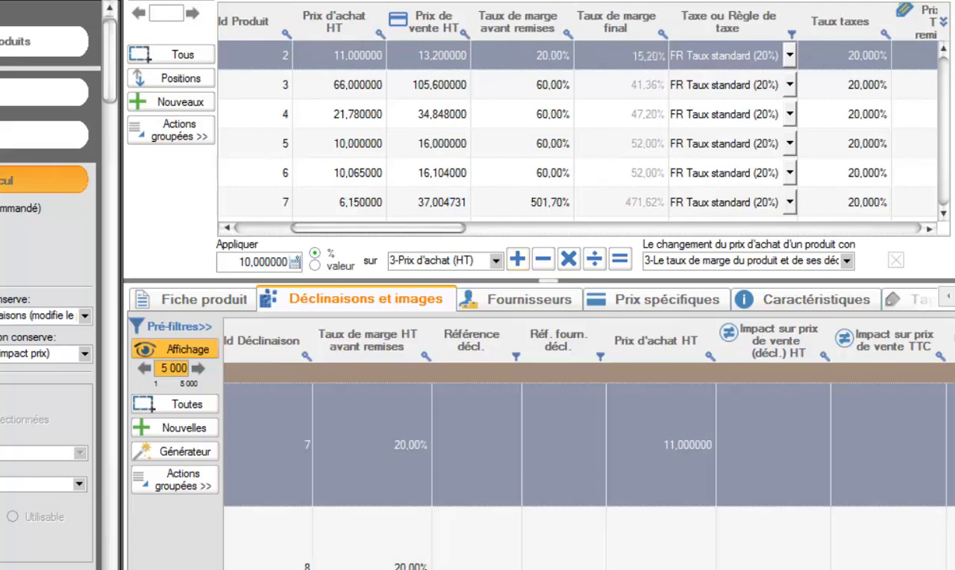
scroll(586, 468, down, 4)
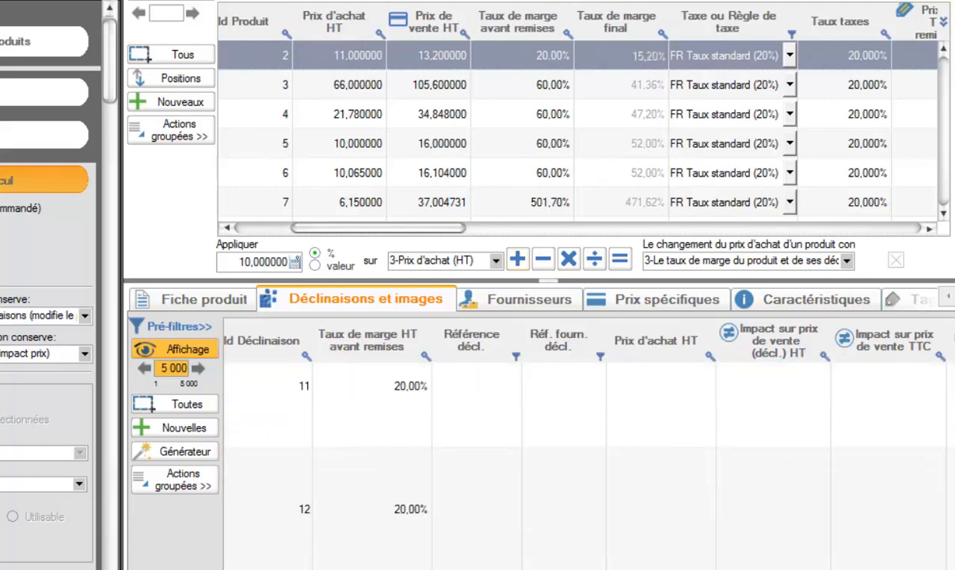
scroll(587, 468, up, 4)
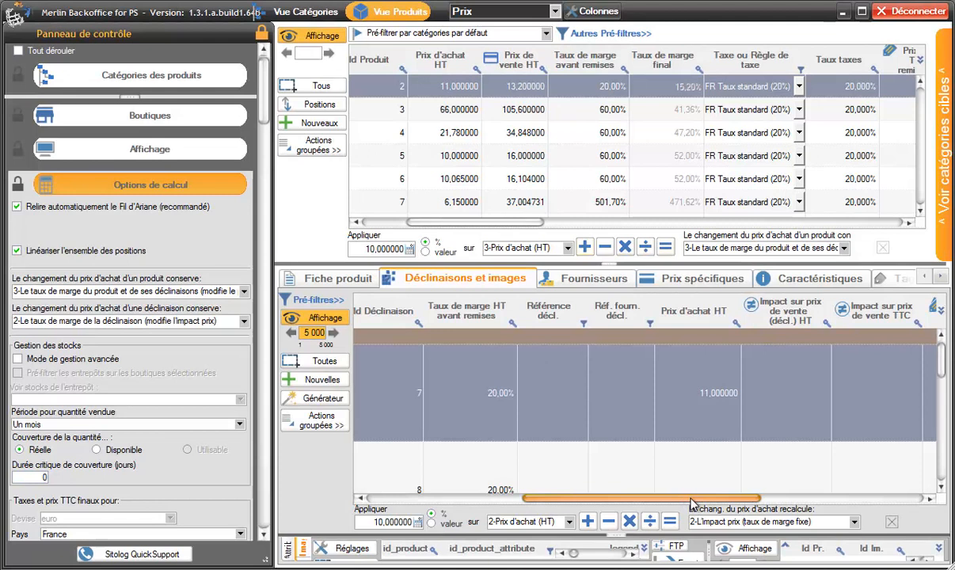
drag(691, 502, 572, 502)
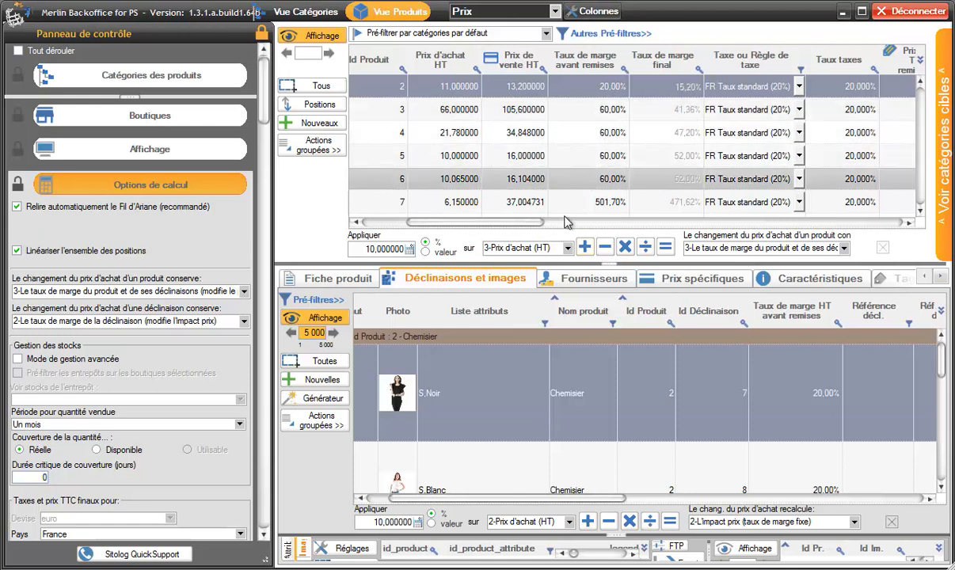
Step: Open the XLS/CSV import and update tool, show the Etape 4 parameters and switch to the Complète interface
click(150, 182)
click(168, 225)
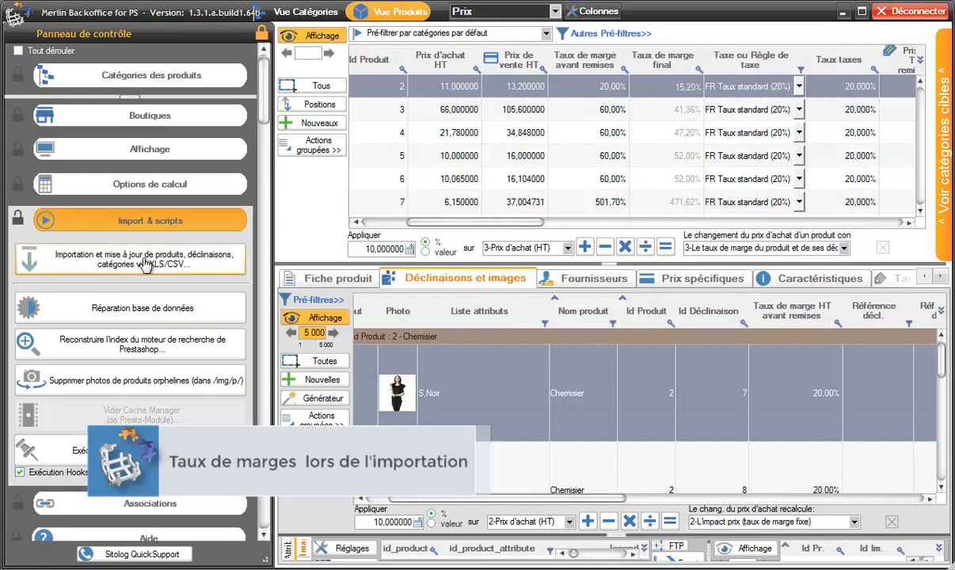
click(141, 258)
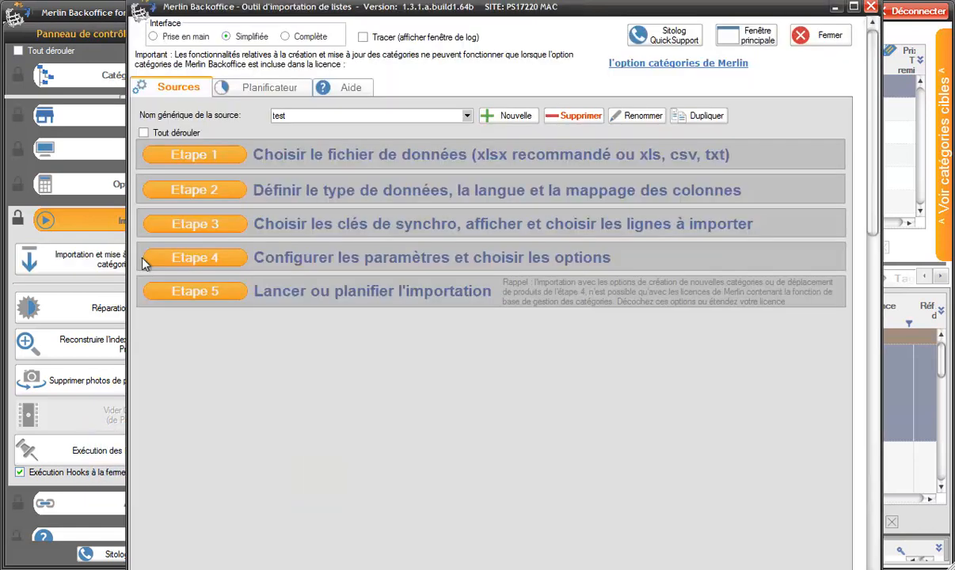
click(219, 260)
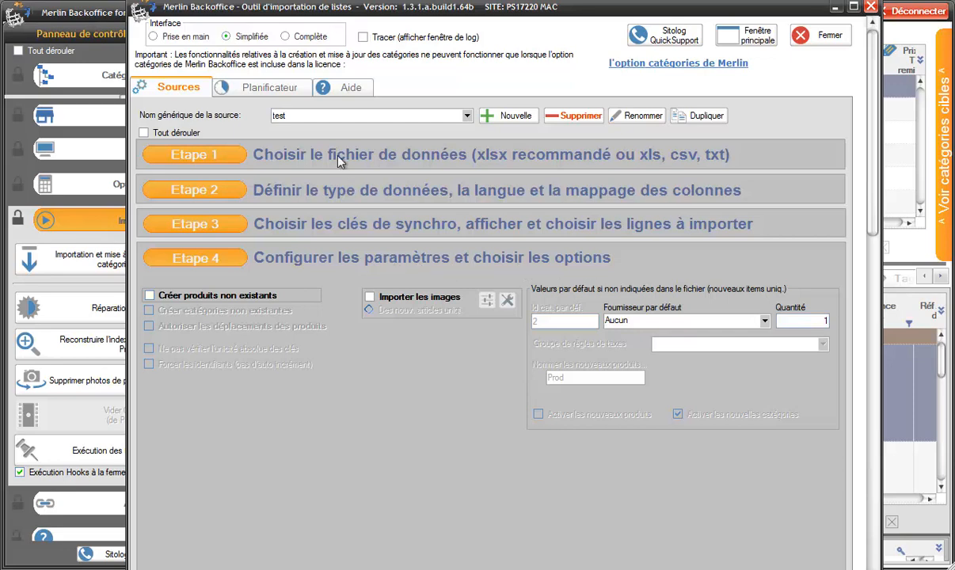
click(286, 37)
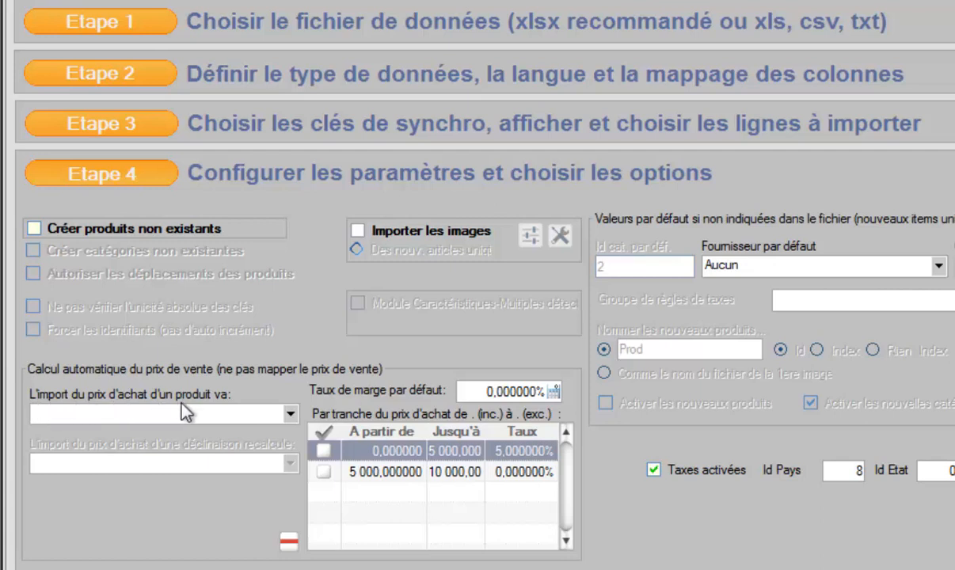
Step: Try the margin-keeping options for product purchase price imports, and choose "Appliquer les taux de marge suivants au produit (en recalculant un nouveau prix de vente)"
click(291, 413)
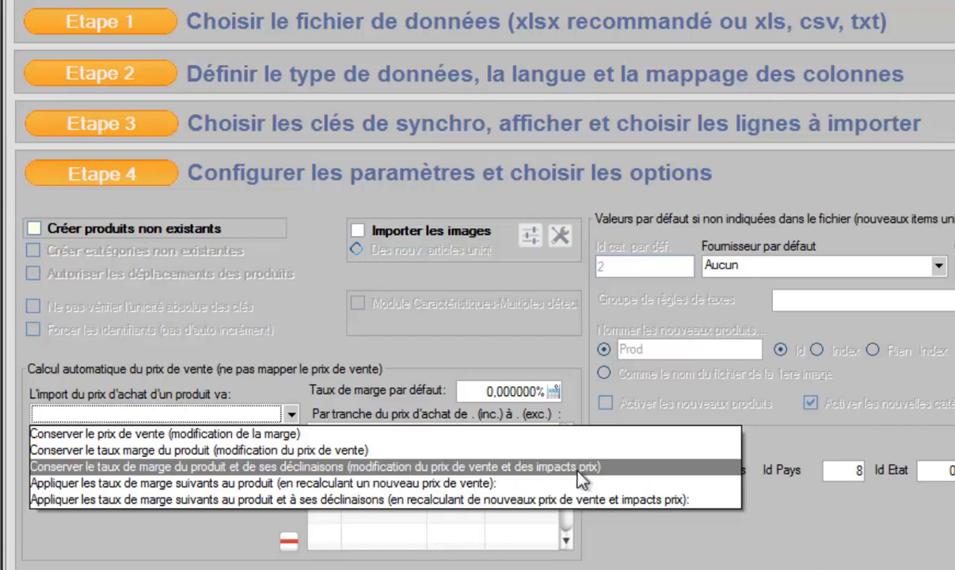
click(113, 458)
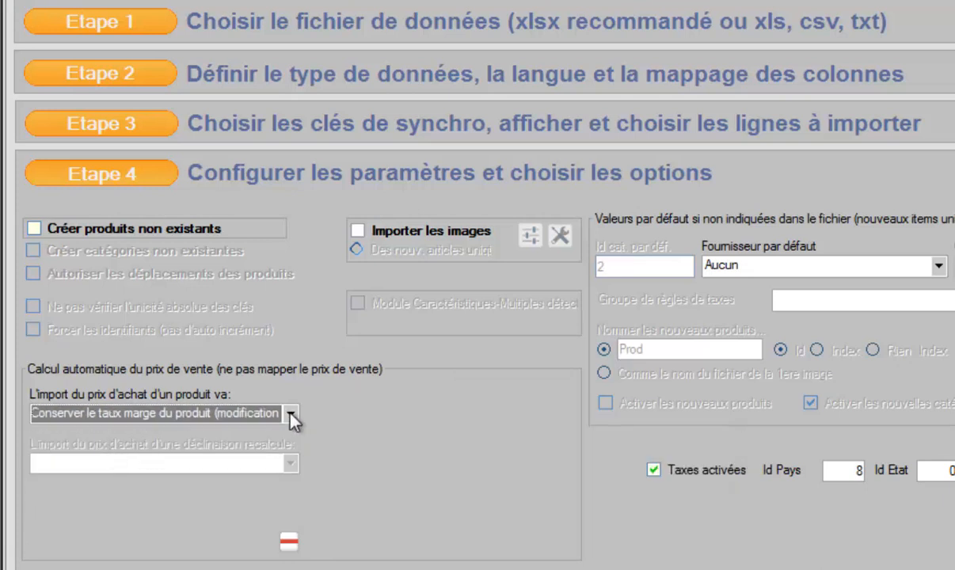
click(291, 414)
click(136, 468)
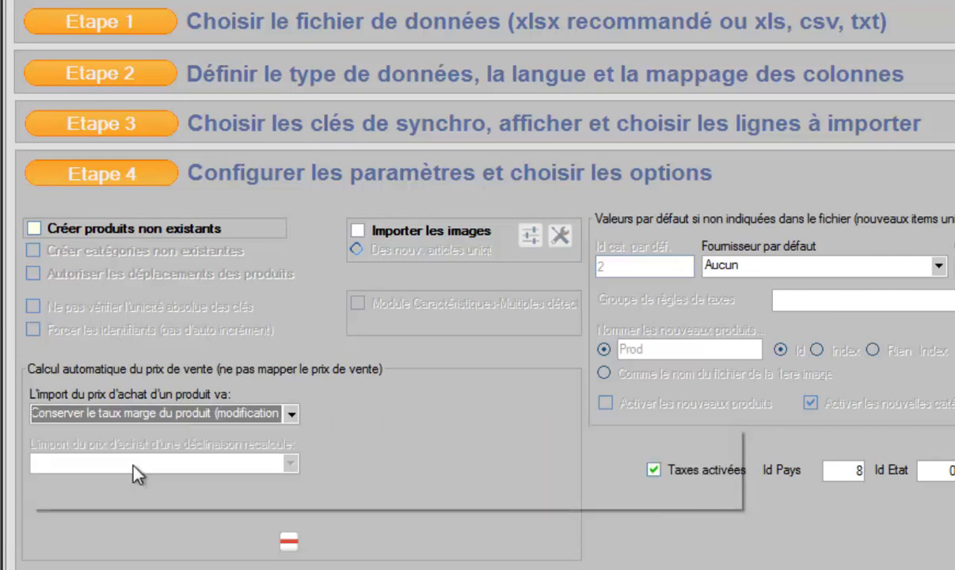
click(292, 413)
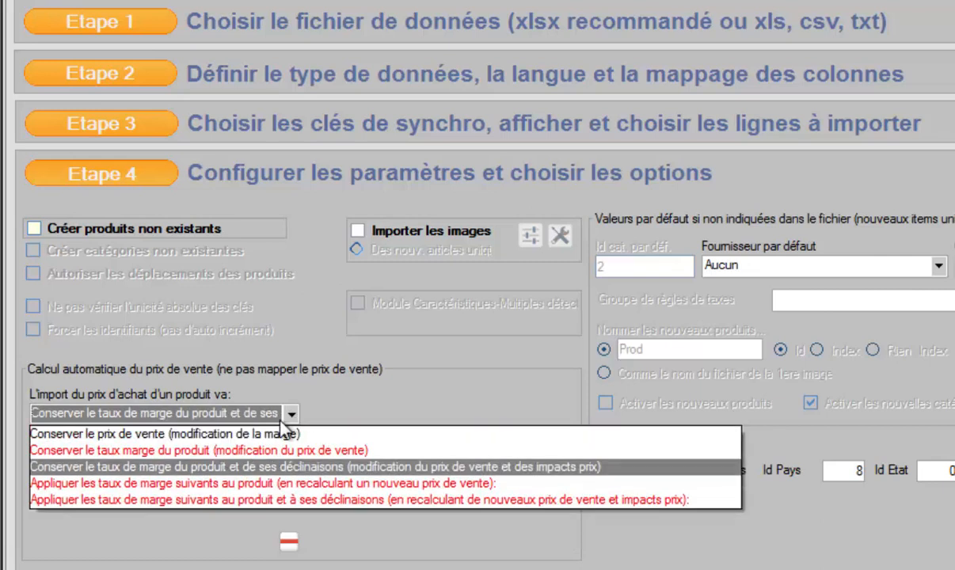
click(167, 484)
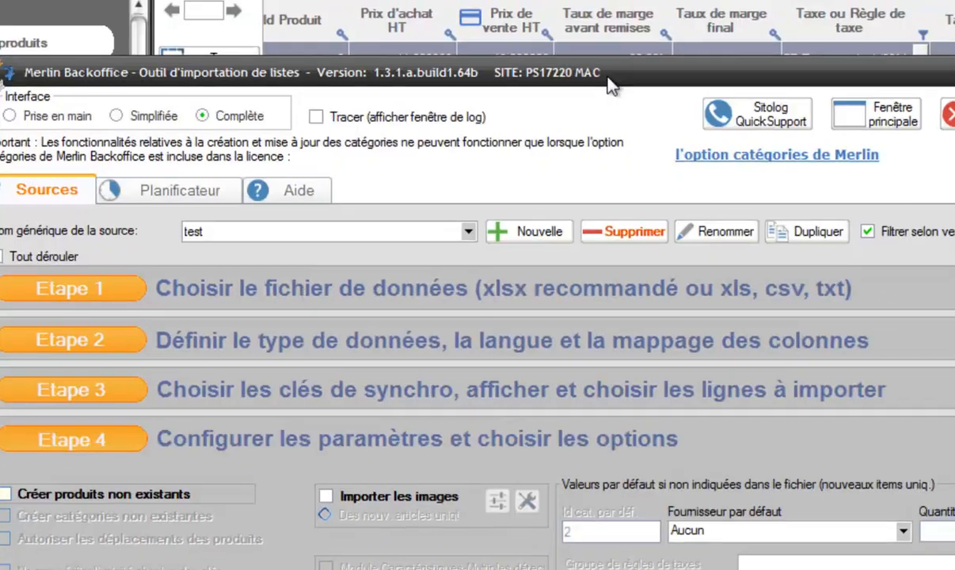
Step: Set the default margin rate to 20% and the rate for the purchase price bracket starting at 5 000 to 4%
drag(617, 86, 645, 407)
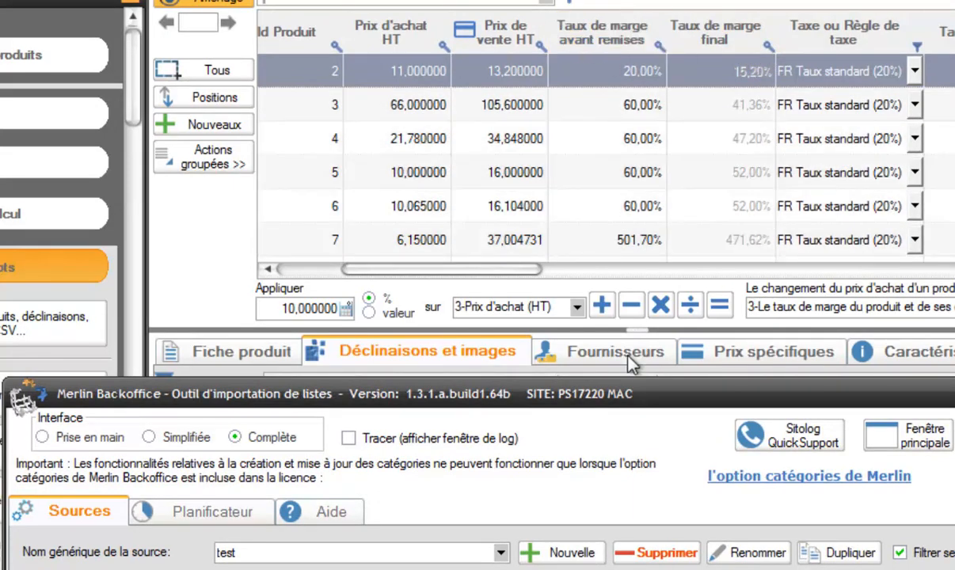
drag(626, 389, 602, 346)
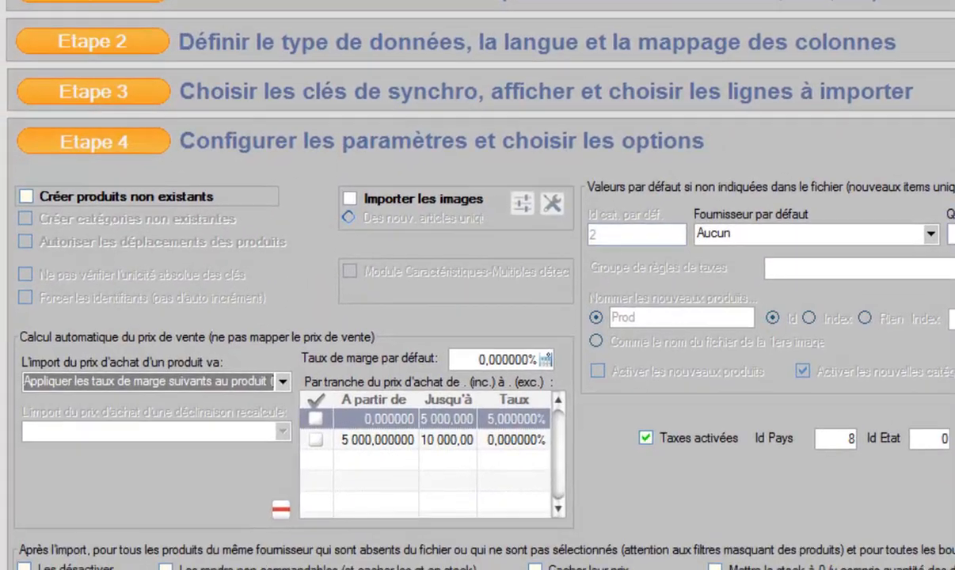
click(515, 357)
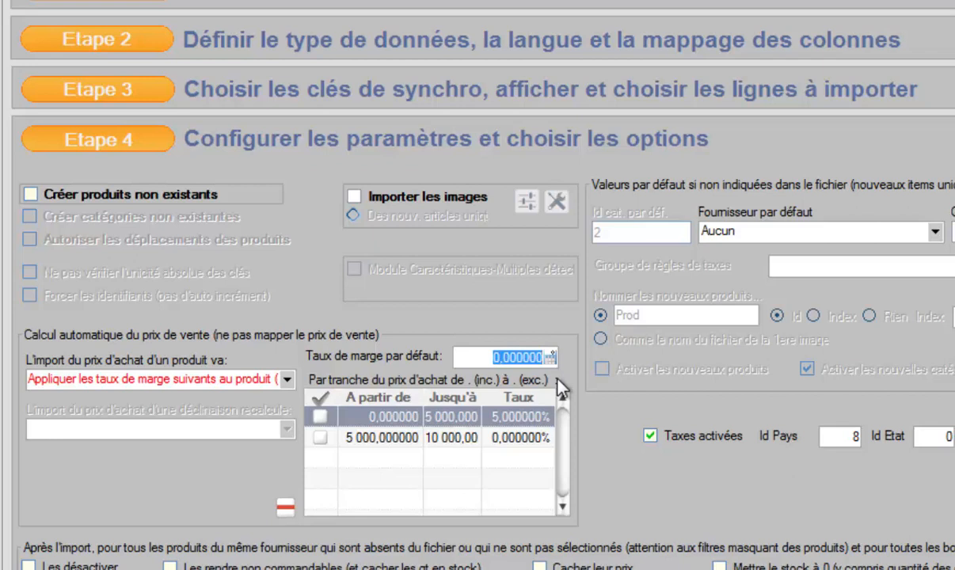
text(20)
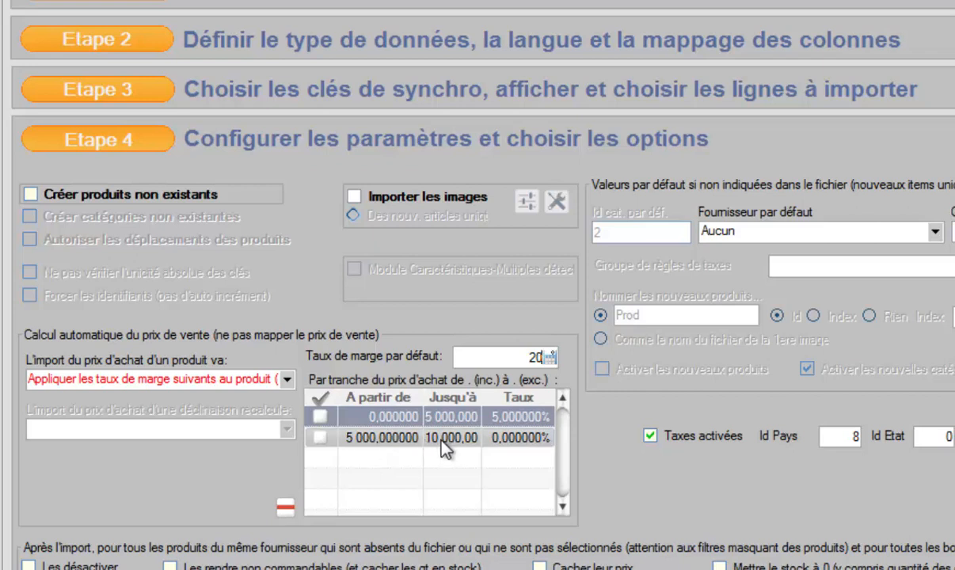
click(523, 442)
click(522, 442)
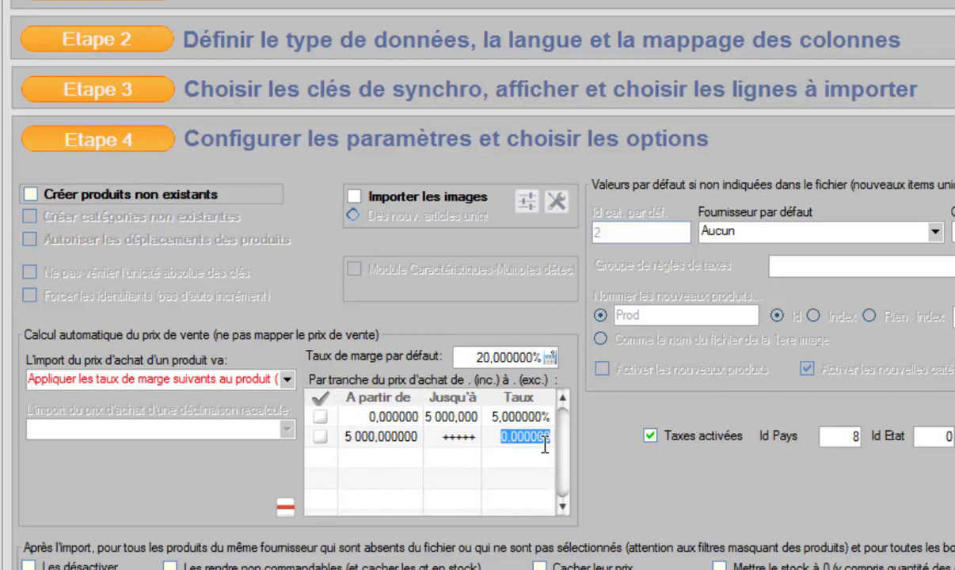
text(4)
key(Return)
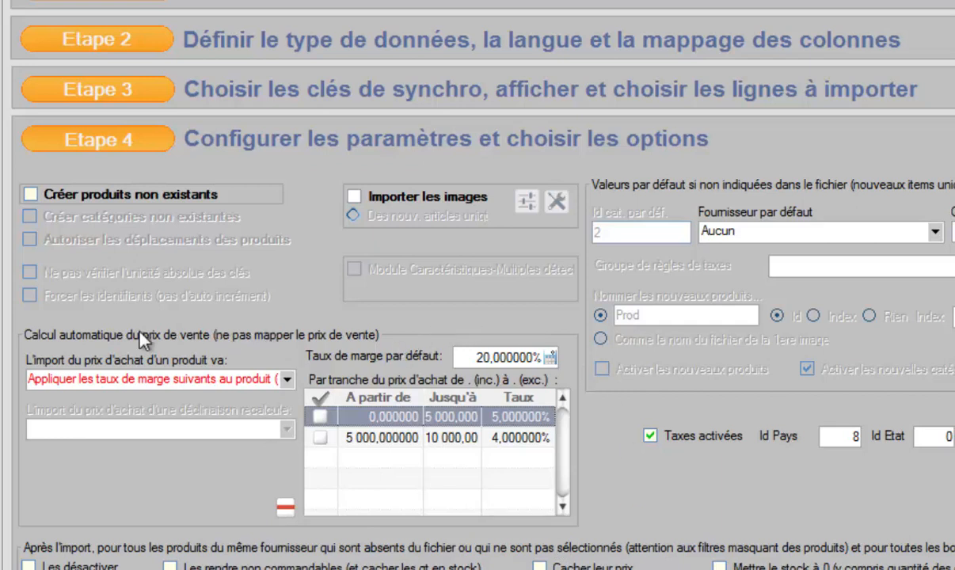
Step: Change the data type to process in Etape 2 to Déclinaisons and show the Etape 4 options for variations
click(127, 34)
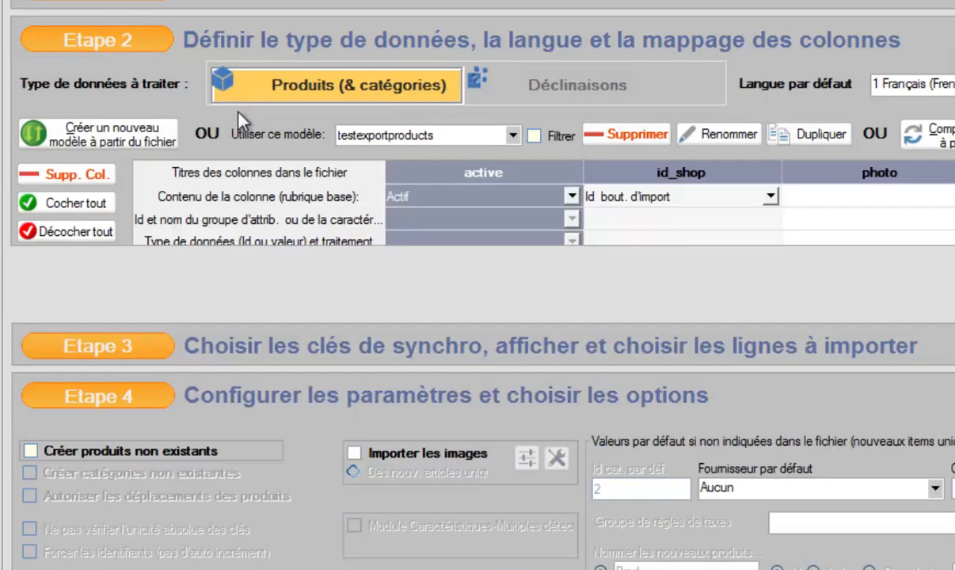
click(557, 93)
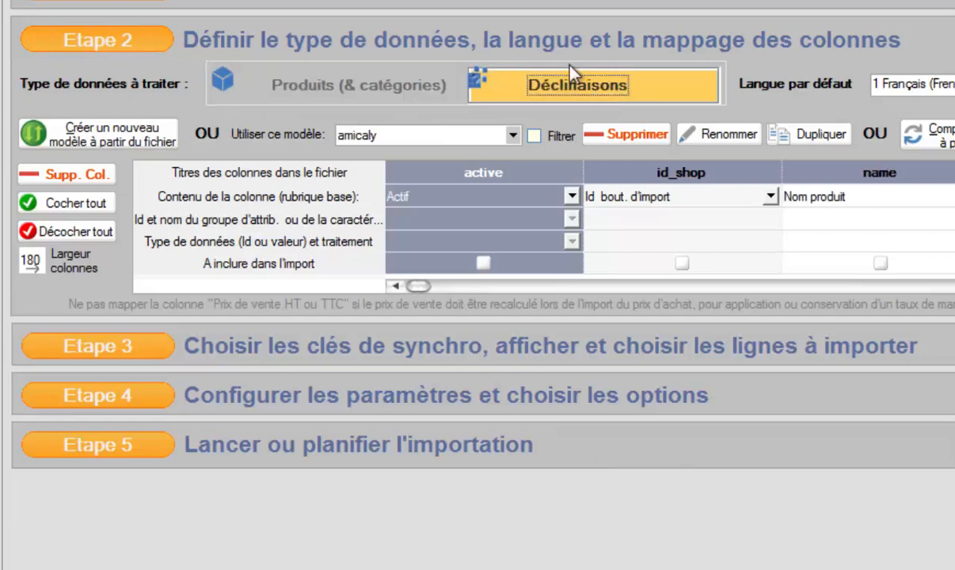
click(119, 397)
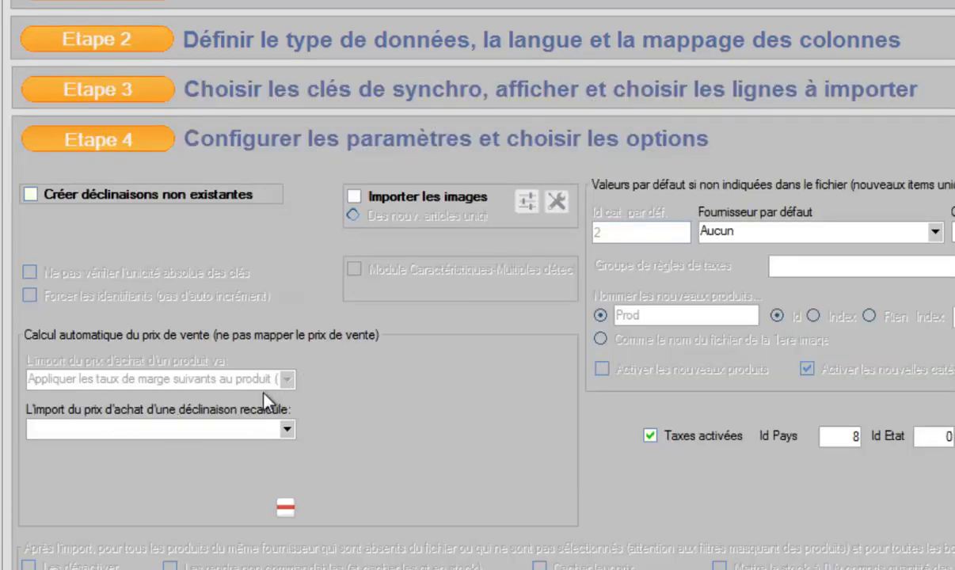
Step: Make variation purchase price imports recalculate "L'impact prix en utilisant le taux de marge suivant"
click(289, 431)
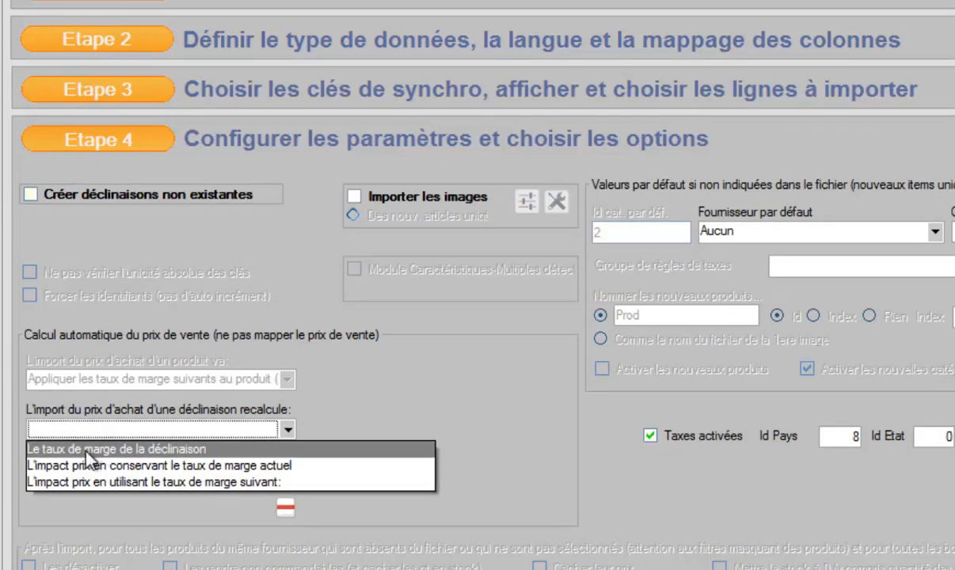
click(194, 483)
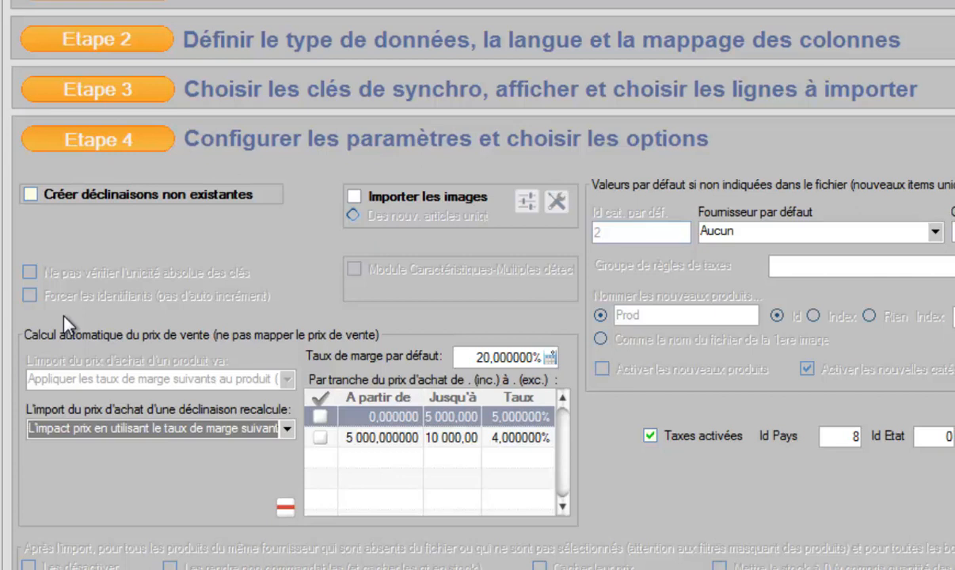
click(284, 428)
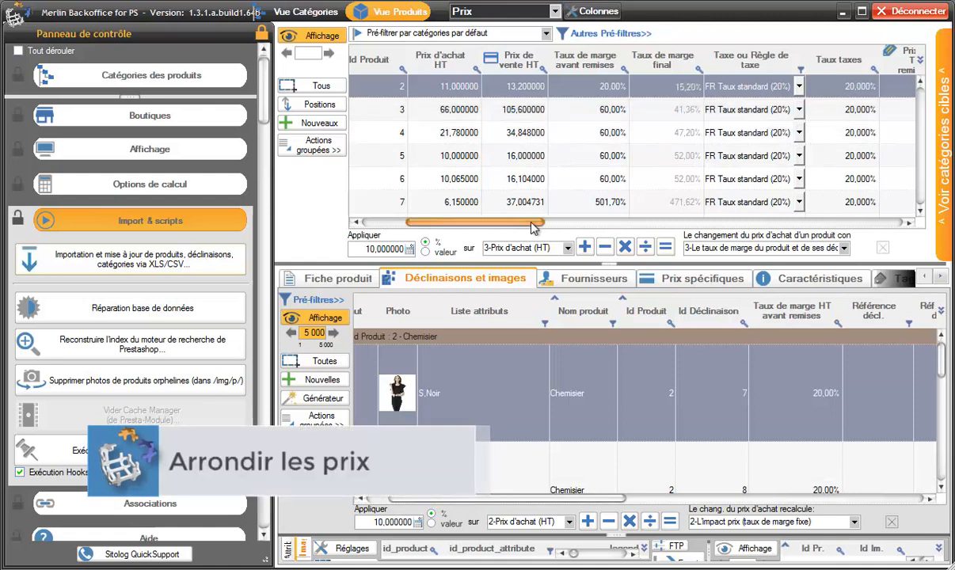
Step: Examine the products' tax-inclusive sale prices and show the bulk actions containing the "Arrondir les prix..." command, without running it
scroll(530, 228, right, 1)
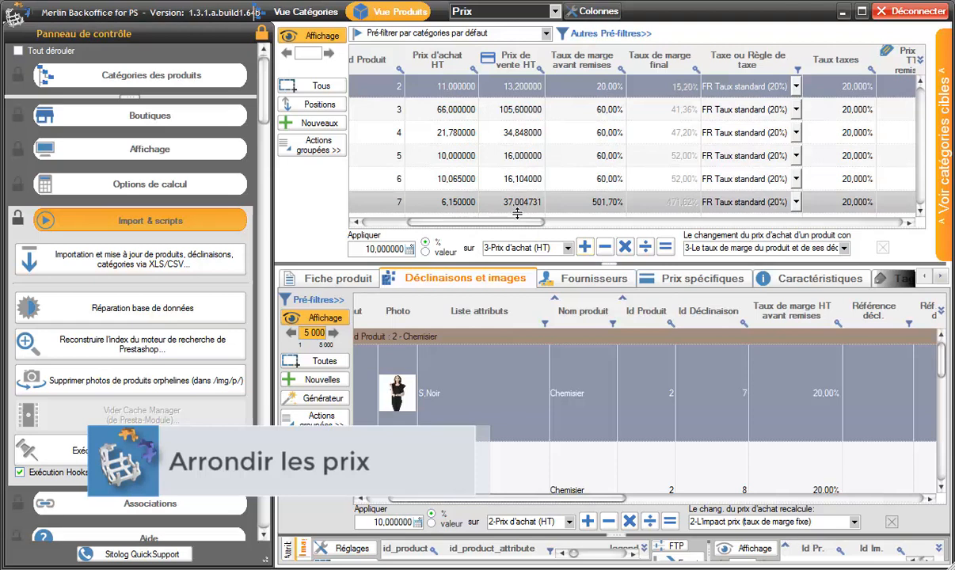
scroll(520, 228, right, 1)
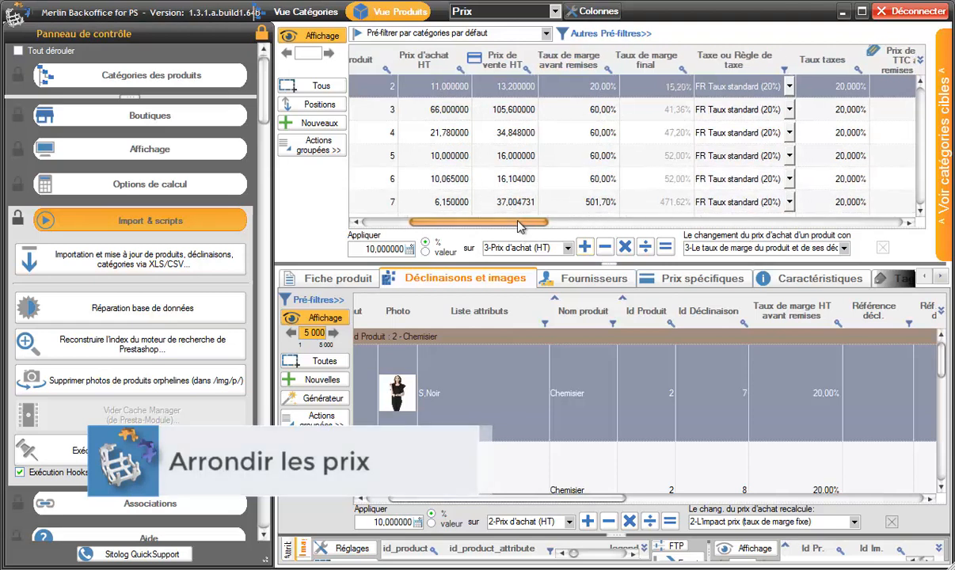
drag(520, 228, 550, 222)
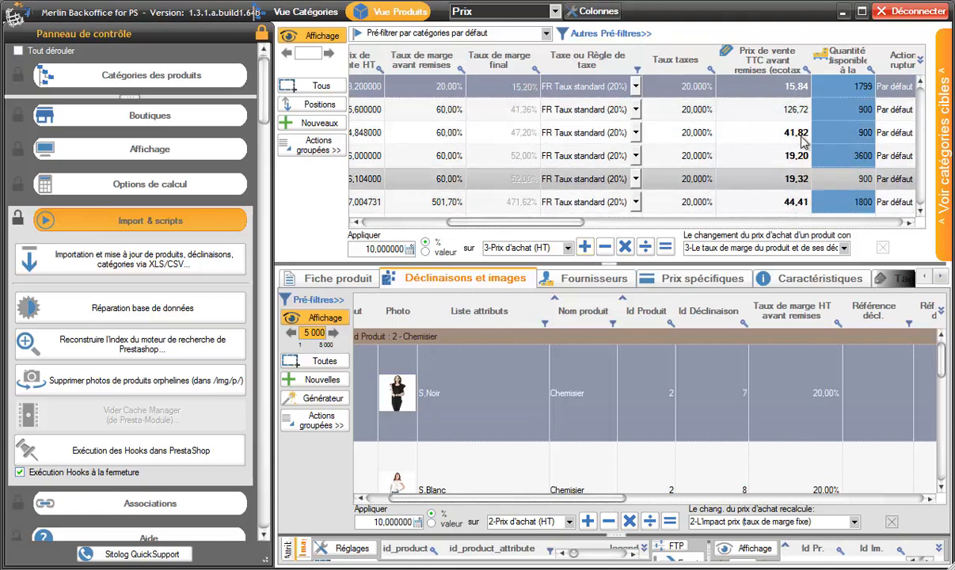
click(338, 154)
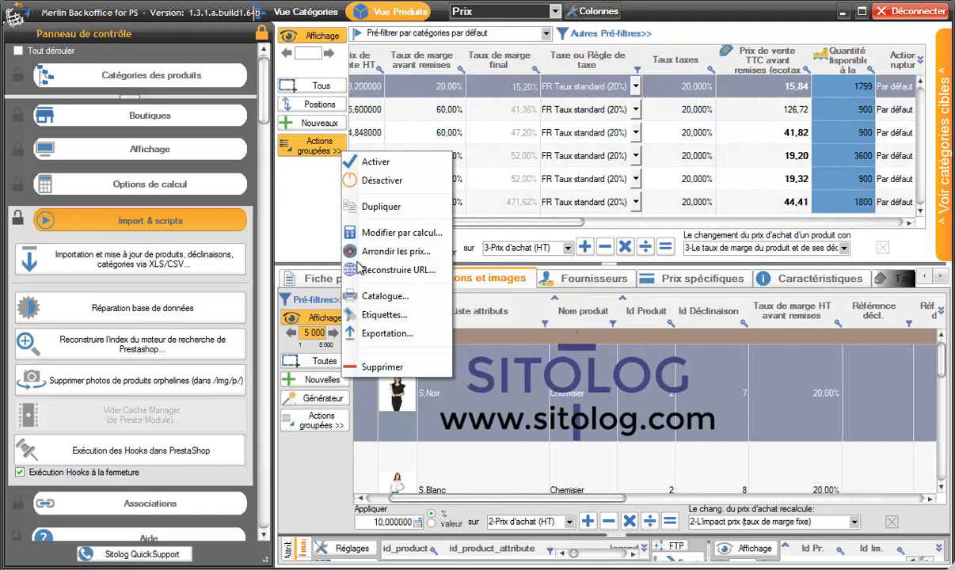
click(315, 218)
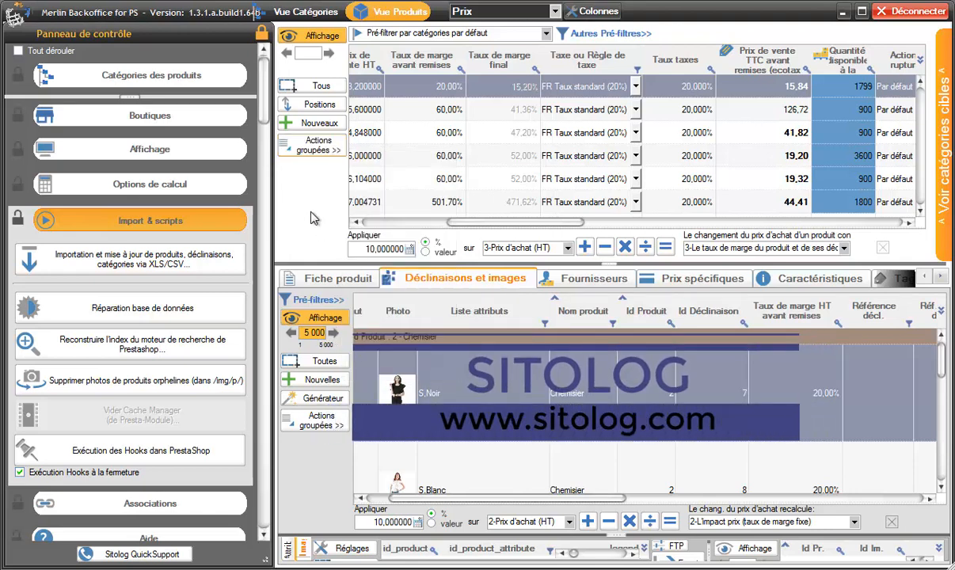